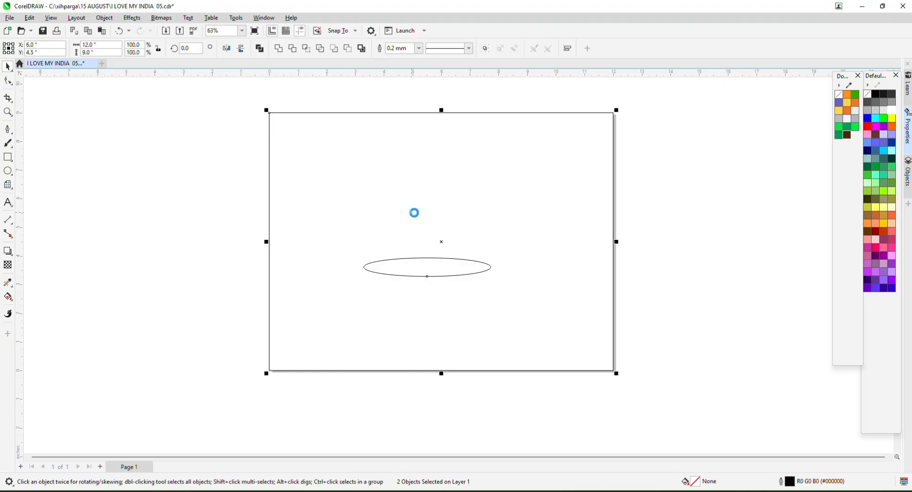
# Centre the ellipse on the page and delete the page-sized rectangle.
pyautogui.press('c')
pyautogui.click(209, 170)
pyautogui.click(400, 159)
pyautogui.press('Delete')
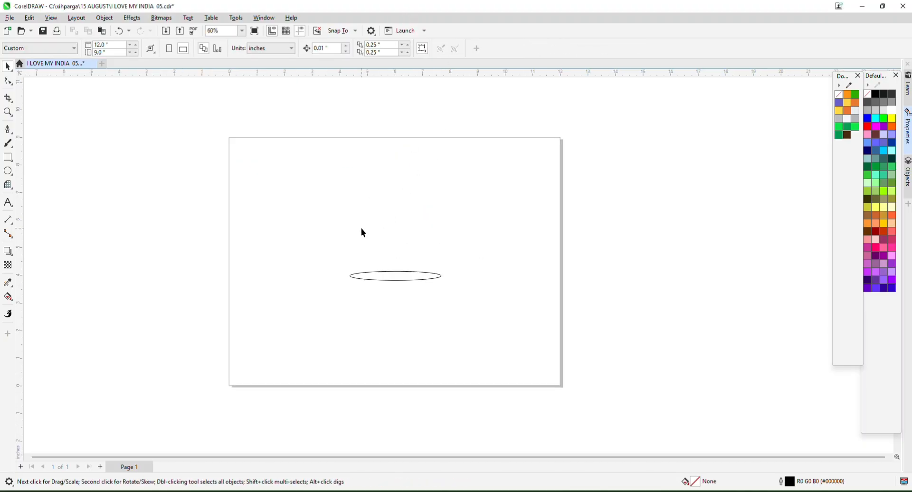
# Give the ellipse a vertical fountain fill running from light orange to orange.
pyautogui.click(391, 277)
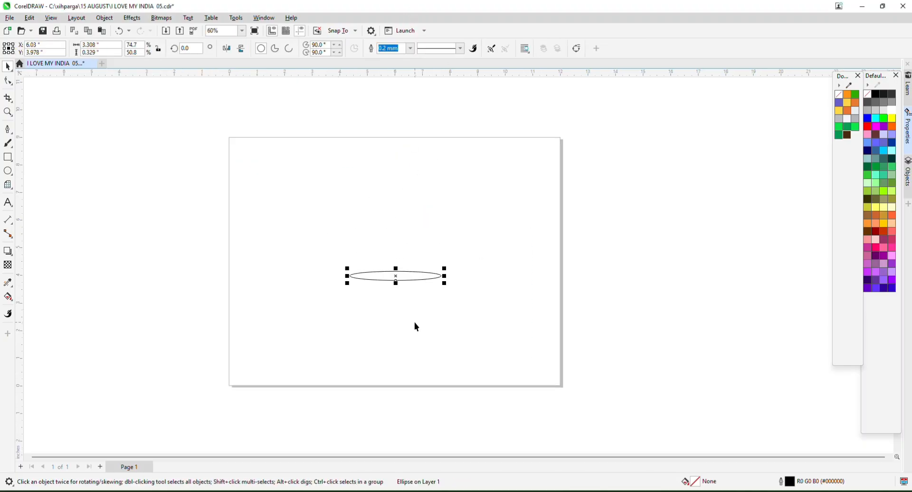
pyautogui.click(8, 296)
pyautogui.click(42, 295)
pyautogui.scroll(3, 391, 275)
pyautogui.moveTo(392, 275); pyautogui.dragTo(392, 309)
pyautogui.click(891, 126)
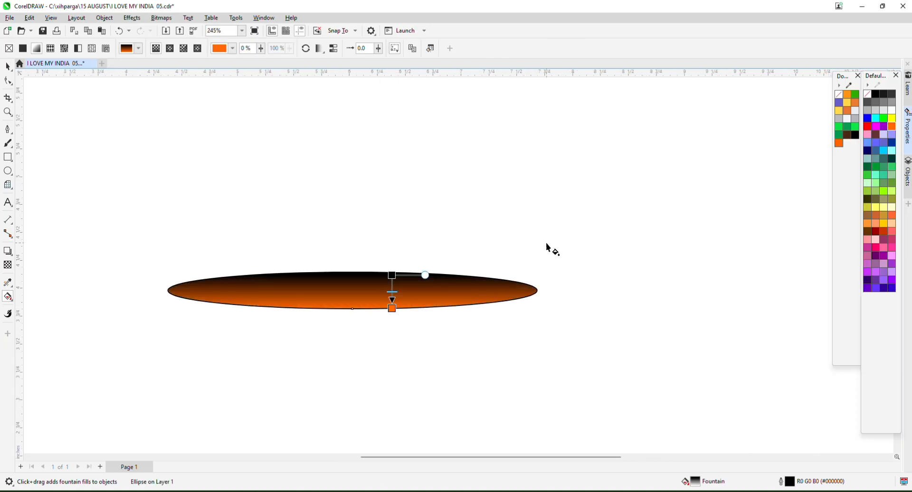
pyautogui.click(392, 275)
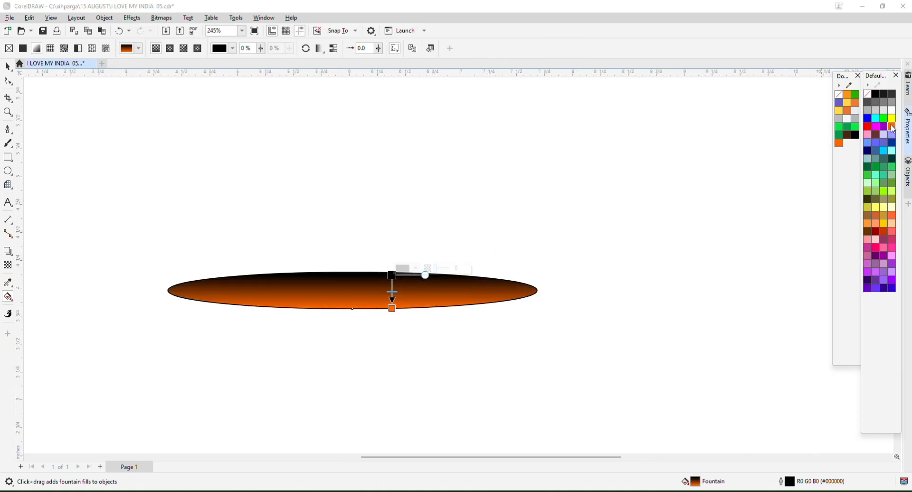
pyautogui.click(892, 128)
pyautogui.click(858, 143)
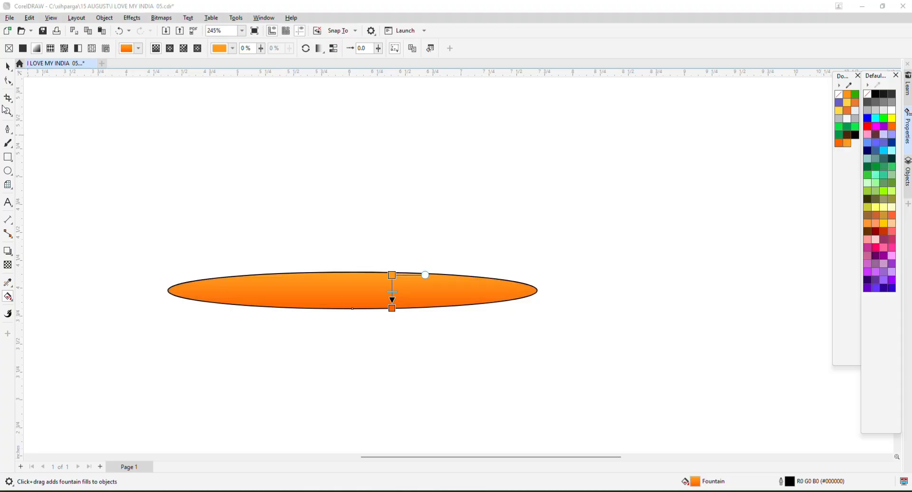
pyautogui.press('space')
pyautogui.click(540, 166)
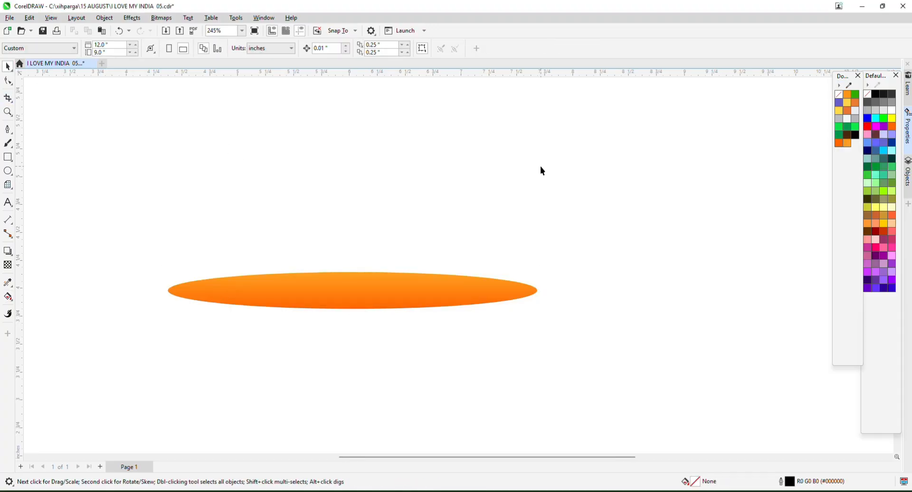
pyautogui.scroll(-3, 540, 166)
pyautogui.scroll(2, 489, 233)
# Leave a duplicate of the orange ellipse off to the right of the original.
pyautogui.click(437, 248)
pyautogui.scroll(2, 434, 245)
pyautogui.scroll(-2, 489, 217)
pyautogui.scroll(-3, 432, 227)
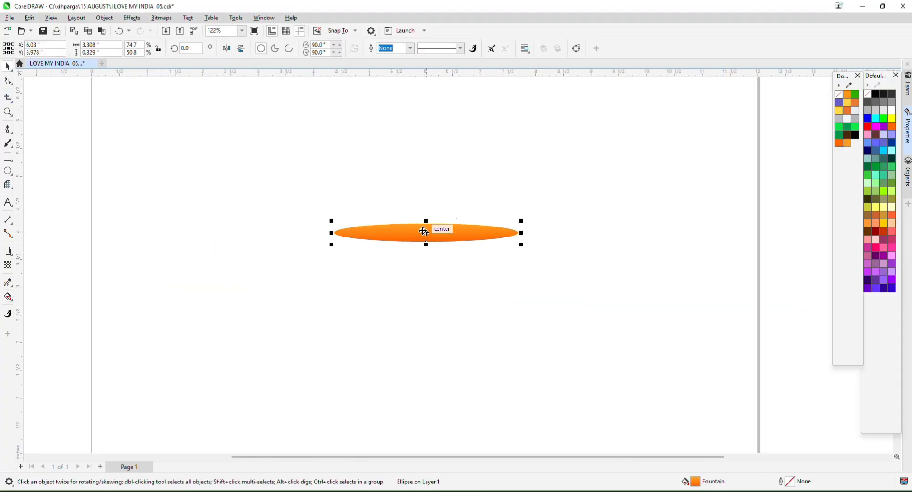
pyautogui.moveTo(392, 234); pyautogui.dragTo(709, 235)
pyautogui.rightClick(710, 234)
pyautogui.scroll(1, 398, 235)
pyautogui.click(387, 234)
pyautogui.scroll(2, 388, 235)
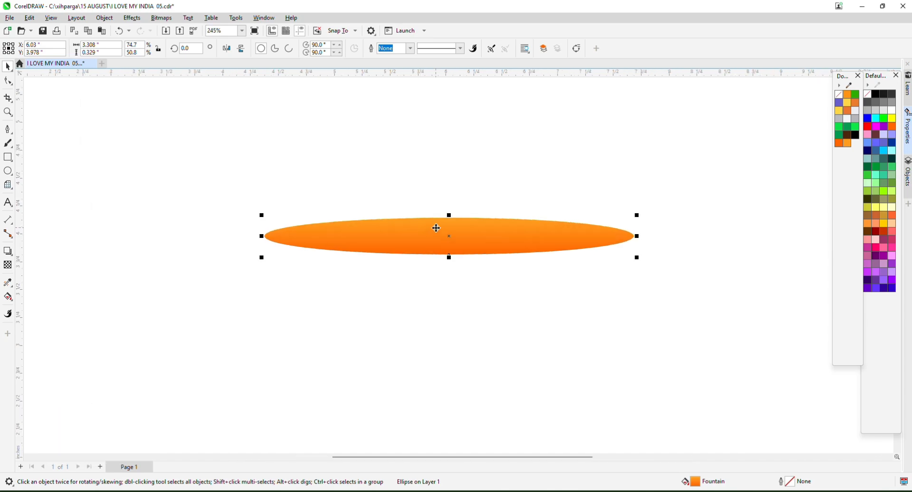
pyautogui.moveTo(437, 228); pyautogui.dragTo(438, 260)
pyautogui.hotkey('ctrl', 'z')
# Remove the ellipse's fill, outline it in black, and drop a copy directly below.
pyautogui.click(839, 94)
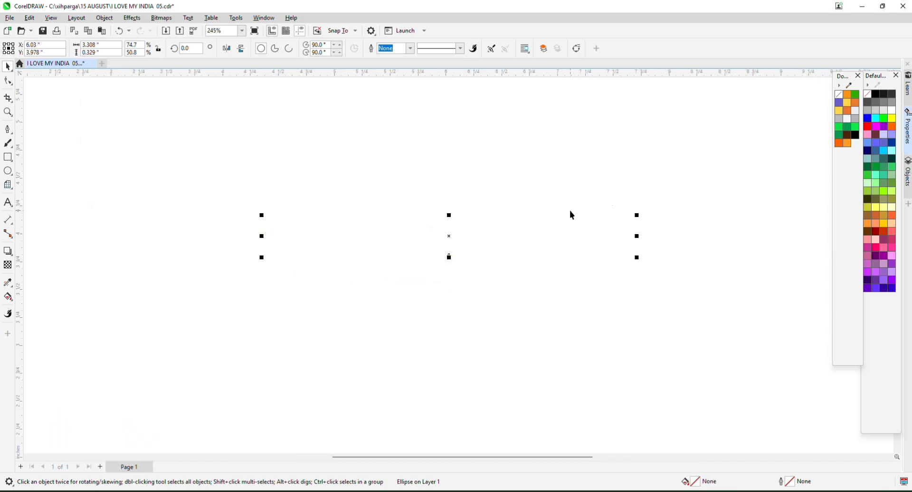
pyautogui.rightClick(876, 94)
pyautogui.scroll(1, 447, 219)
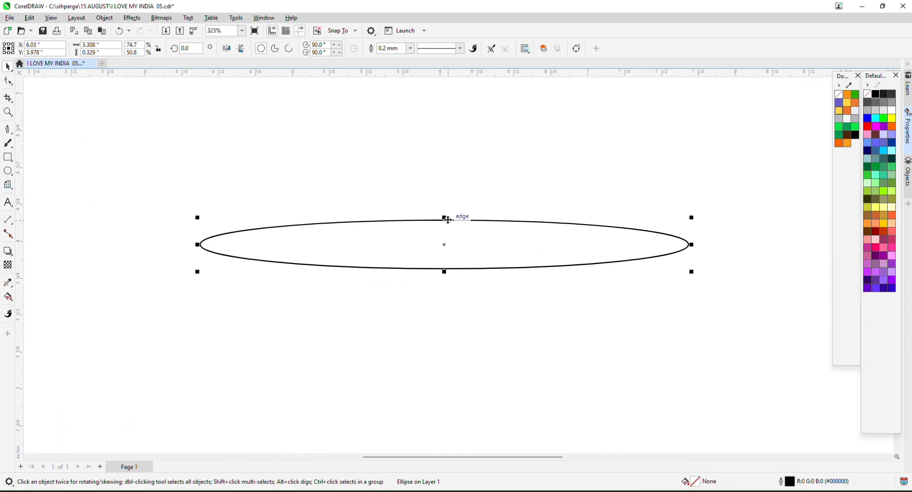
pyautogui.moveTo(446, 220); pyautogui.dragTo(445, 260)
pyautogui.rightClick(445, 260)
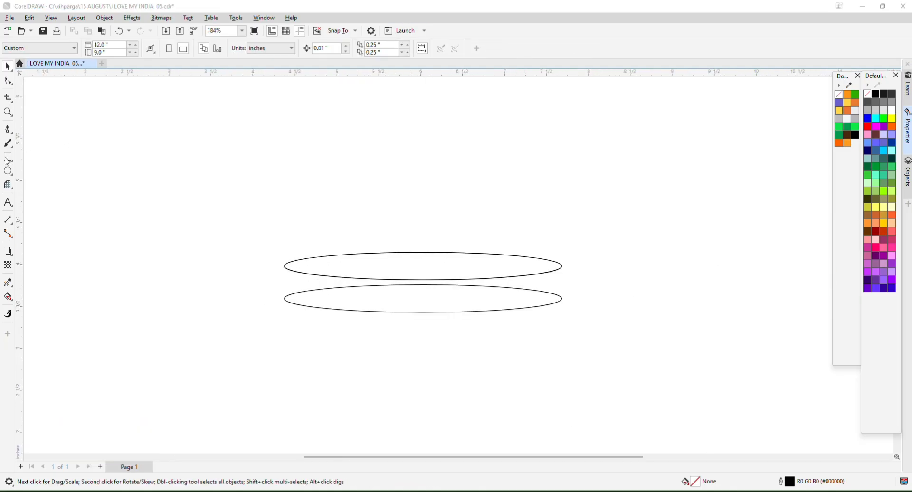
pyautogui.click(6, 161)
pyautogui.scroll(1, 553, 278)
# Draw freehand lines joining the left ends and the right ends of the two ellipses.
pyautogui.click(7, 129)
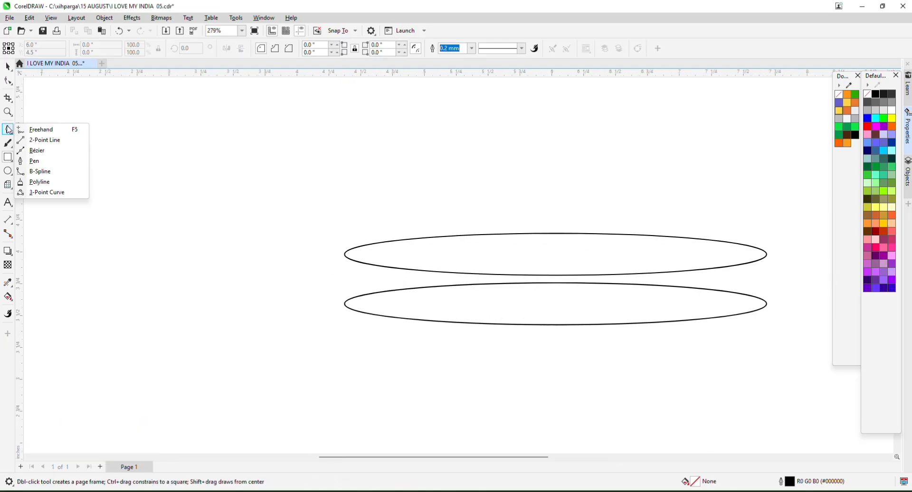
pyautogui.click(41, 129)
pyautogui.scroll(3, 317, 325)
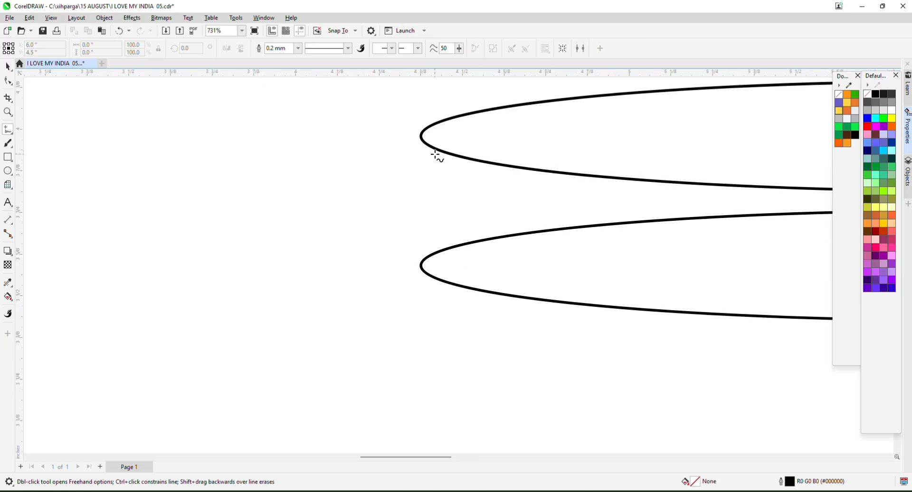
pyautogui.click(420, 137)
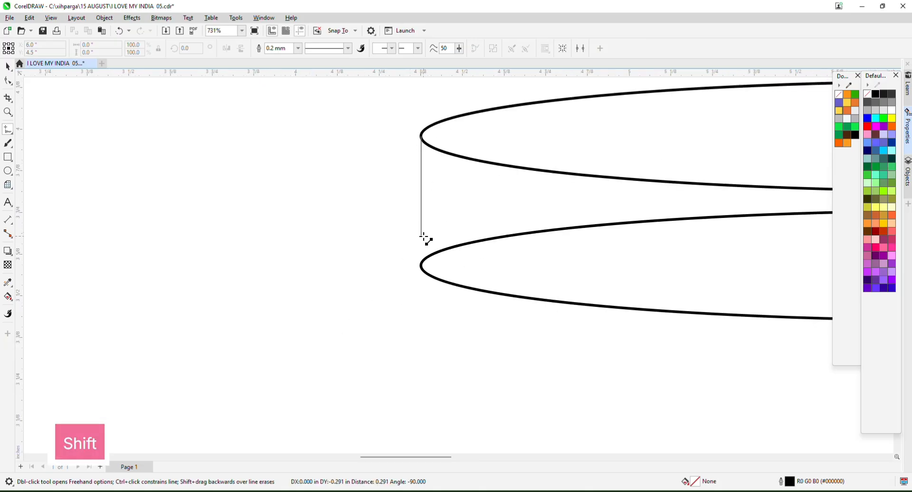
pyautogui.click(422, 264)
pyautogui.scroll(-2, 204, 207)
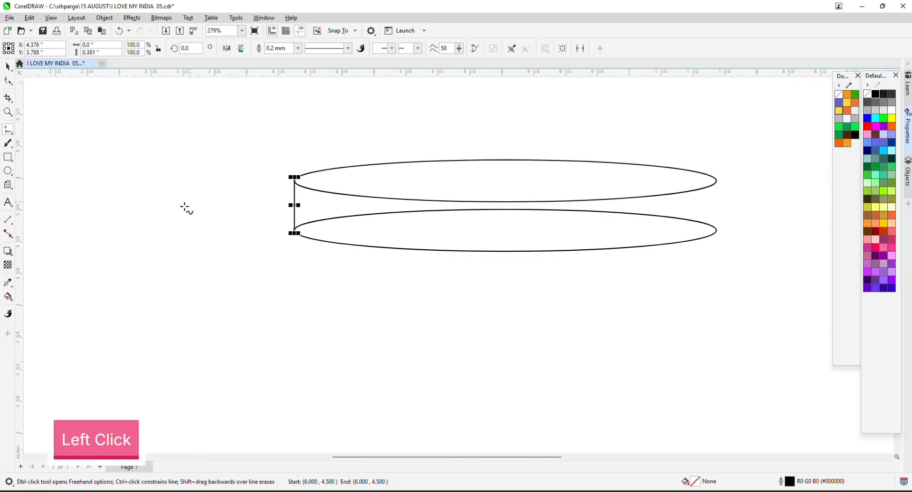
pyautogui.moveTo(782, 181); pyautogui.dragTo(442, 189)
pyautogui.scroll(1, 433, 189)
pyautogui.click(347, 190)
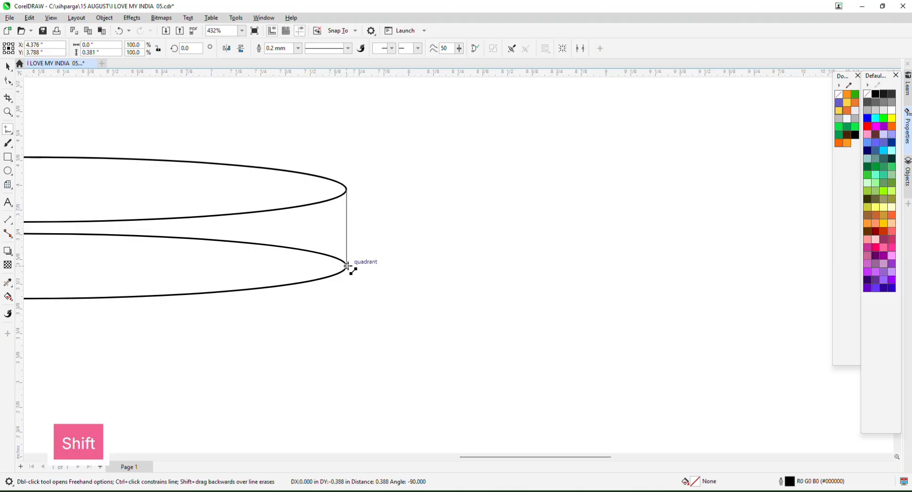
pyautogui.click(347, 265)
pyautogui.scroll(-3, 434, 193)
pyautogui.scroll(1, 418, 195)
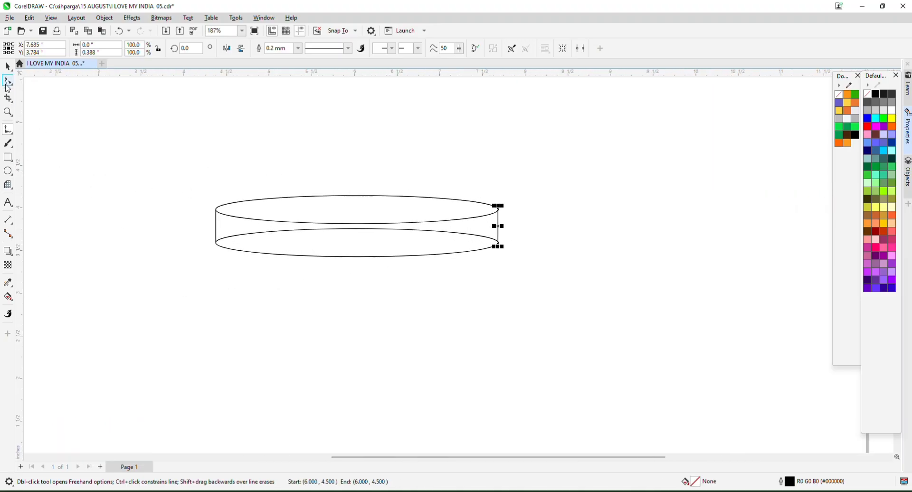
# Try trimming the lower ellipse's arc with Virtual Segment Delete, undoing both attempts.
pyautogui.click(9, 84)
pyautogui.click(9, 101)
pyautogui.click(52, 121)
pyautogui.scroll(1, 291, 232)
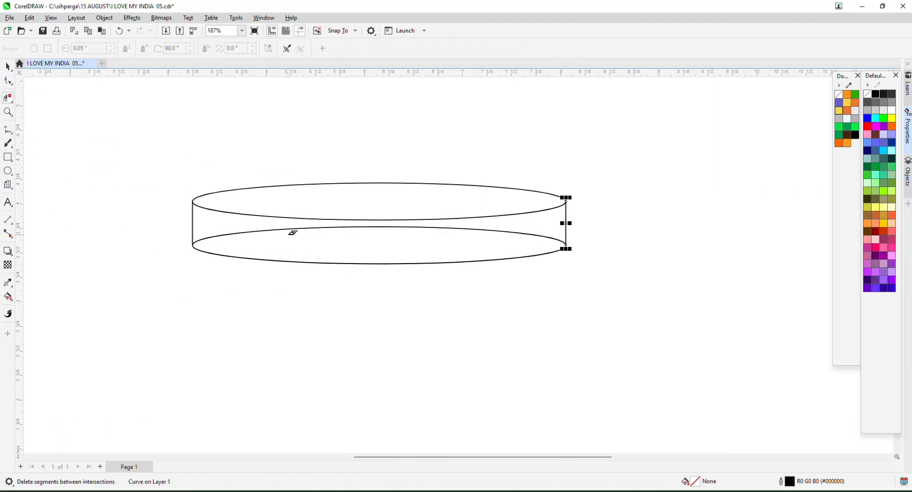
pyautogui.click(252, 233)
pyautogui.hotkey('ctrl', 'z')
pyautogui.scroll(1, 307, 227)
pyautogui.click(298, 230)
pyautogui.hotkey('ctrl', 'z')
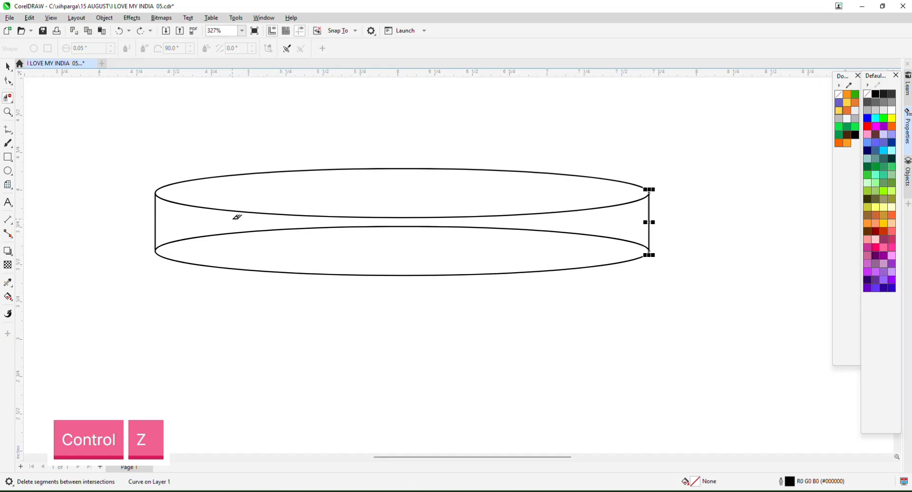
# Check the lower ellipse's context-menu actions, then clear the selection.
pyautogui.click(8, 66)
pyautogui.scroll(1, 629, 250)
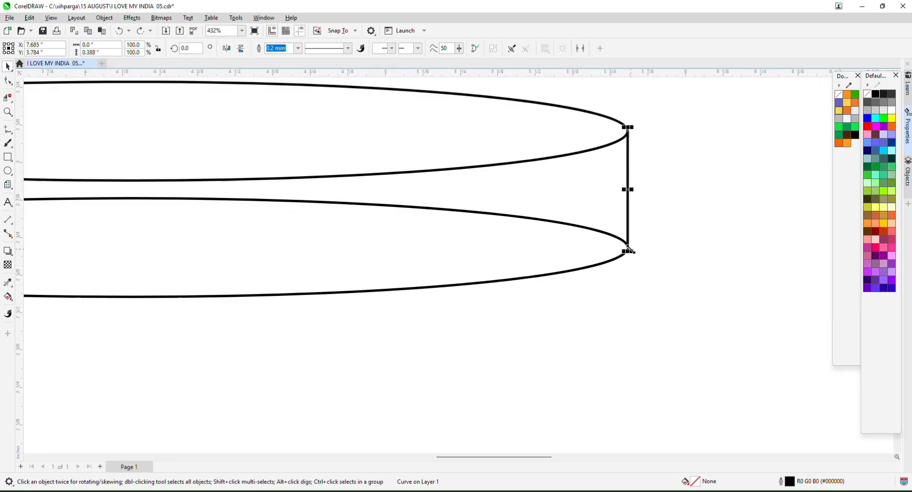
pyautogui.scroll(2, 630, 249)
pyautogui.scroll(-3, 665, 230)
pyautogui.click(499, 238)
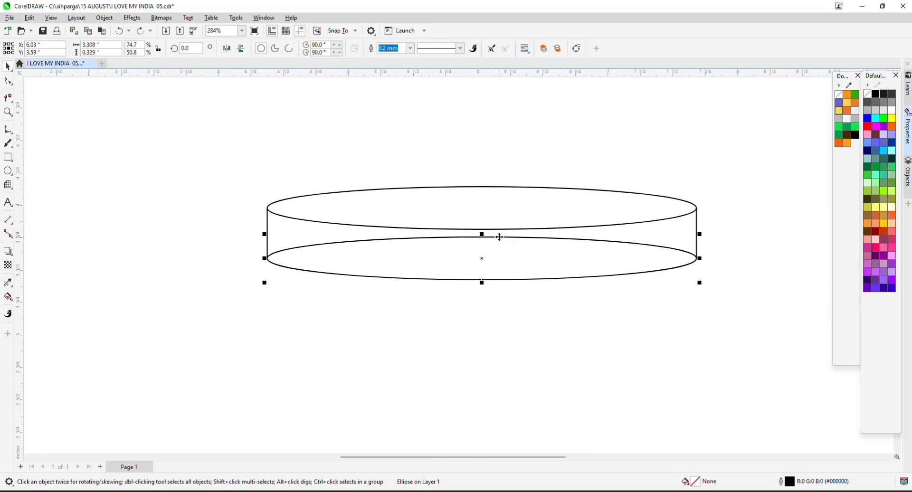
pyautogui.rightClick(498, 239)
pyautogui.click(142, 162)
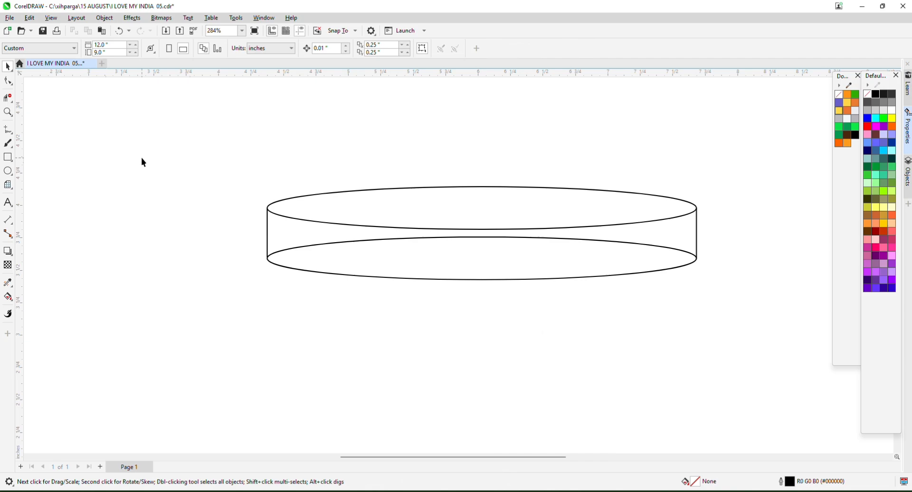
# Retry trimming the lower ellipse's arc with Virtual Segment Delete, then undo it.
pyautogui.click(9, 103)
pyautogui.click(55, 118)
pyautogui.scroll(1, 277, 216)
pyautogui.click(328, 247)
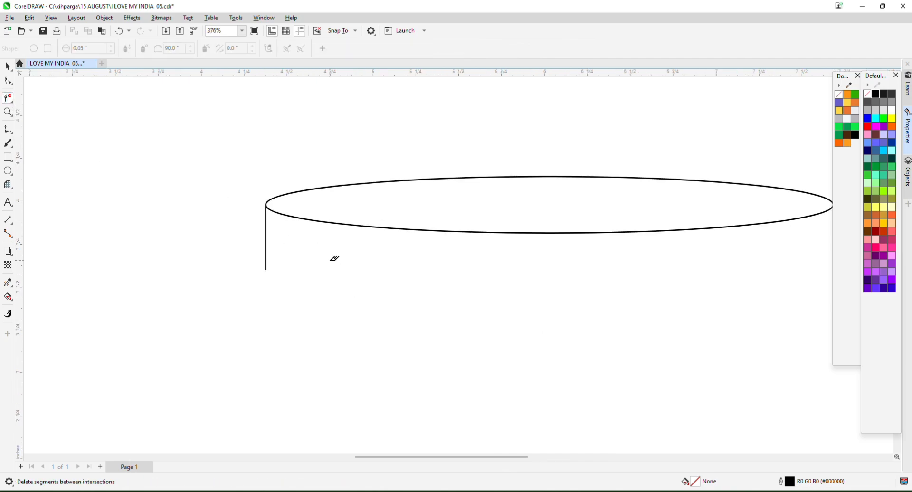
pyautogui.hotkey('ctrl', 'z')
pyautogui.click(8, 67)
pyautogui.scroll(3, 281, 250)
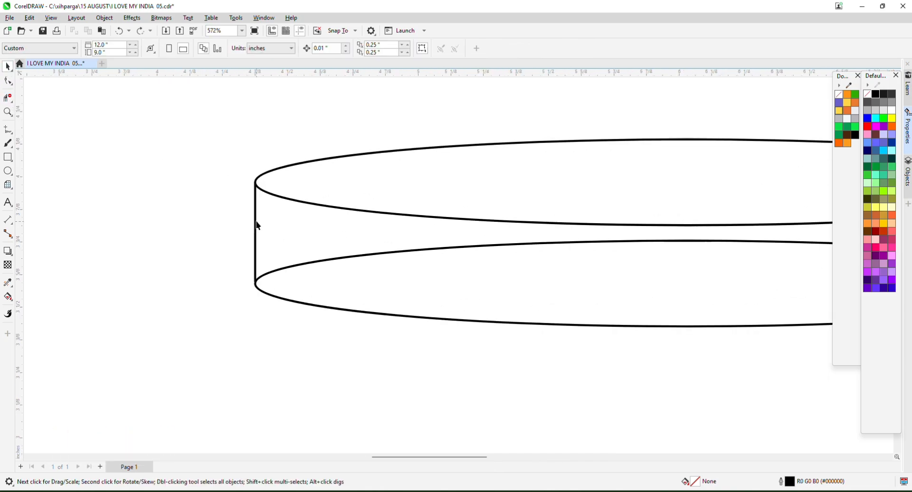
# Stretch the left vertical line down to meet the lower ellipse.
pyautogui.click(255, 260)
pyautogui.scroll(6, 258, 290)
pyautogui.scroll(1, 257, 290)
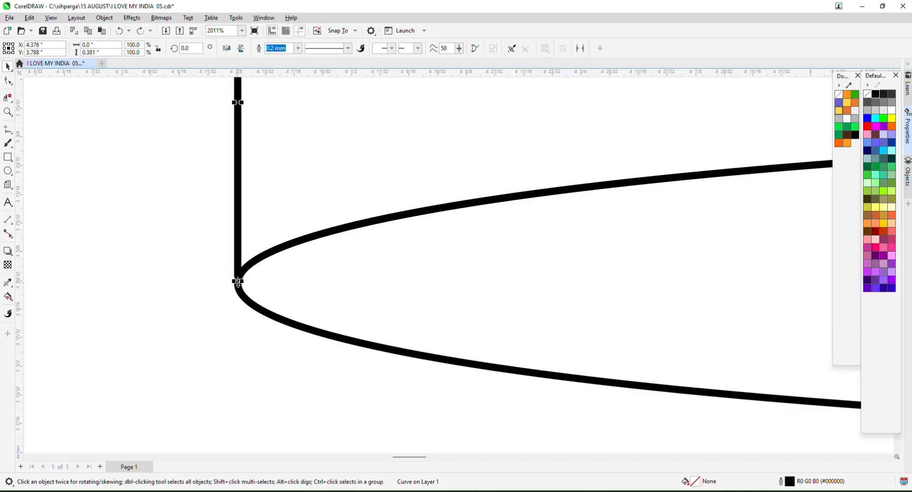
pyautogui.moveTo(238, 282); pyautogui.dragTo(236, 297)
pyautogui.scroll(-4, 236, 297)
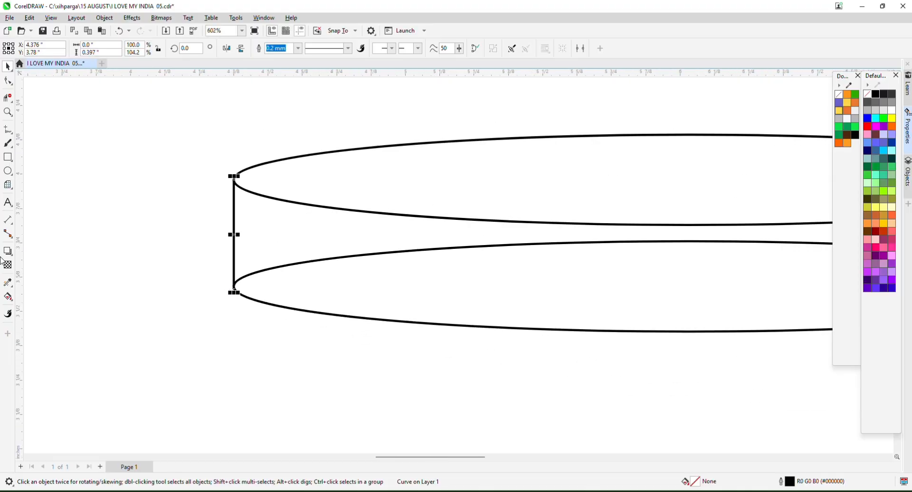
# After undoing a trial fill, delete the lower ellipse's upper arc between the lines.
pyautogui.click(16, 300)
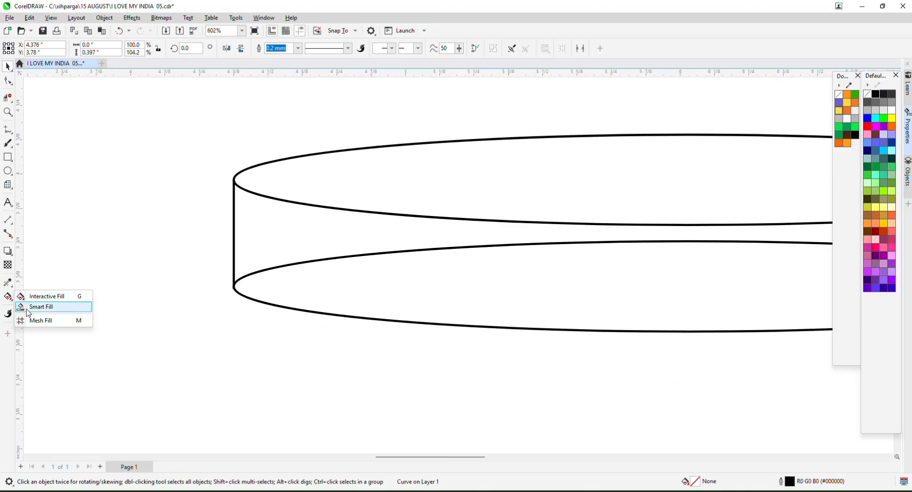
pyautogui.click(21, 305)
pyautogui.click(373, 283)
pyautogui.scroll(-3, 304, 244)
pyautogui.hotkey('ctrl', 'z')
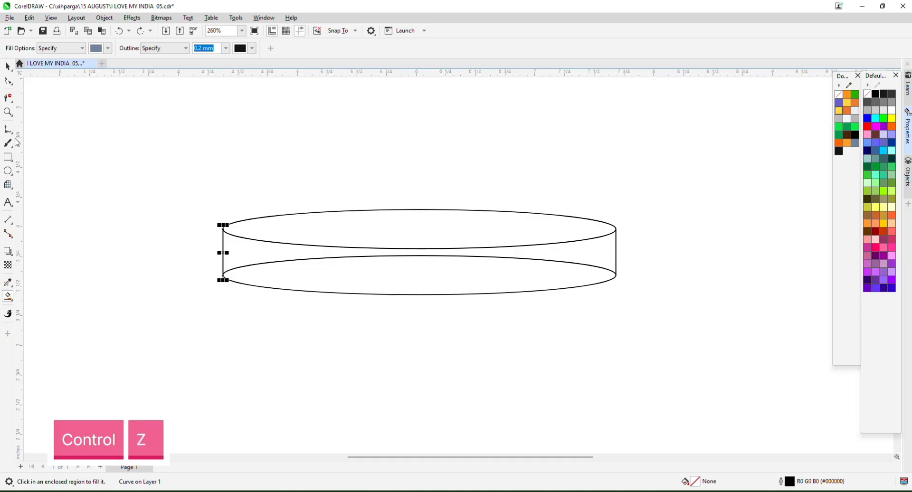
pyautogui.click(8, 97)
pyautogui.scroll(1, 287, 260)
pyautogui.click(287, 276)
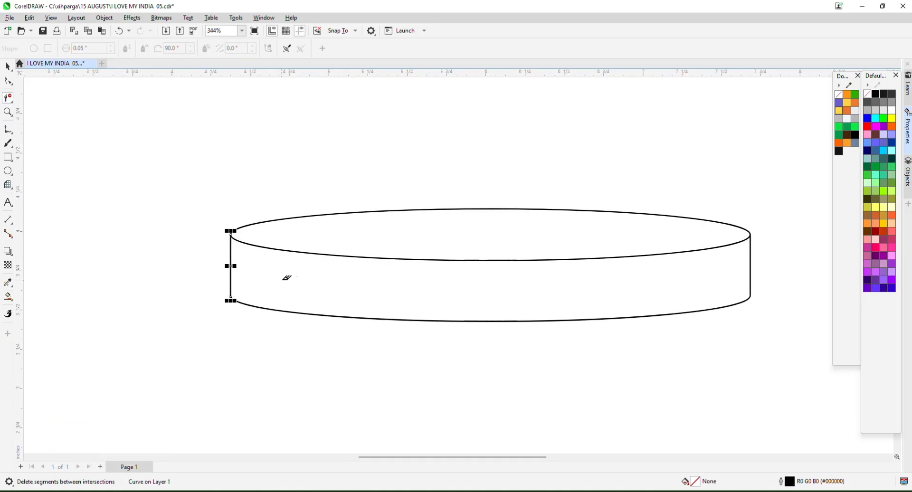
# Smart-fill the cylinder's body and top ellipse with Desert Blue, then select all six pieces.
pyautogui.click(7, 302)
pyautogui.click(34, 320)
pyautogui.click(350, 306)
pyautogui.click(376, 242)
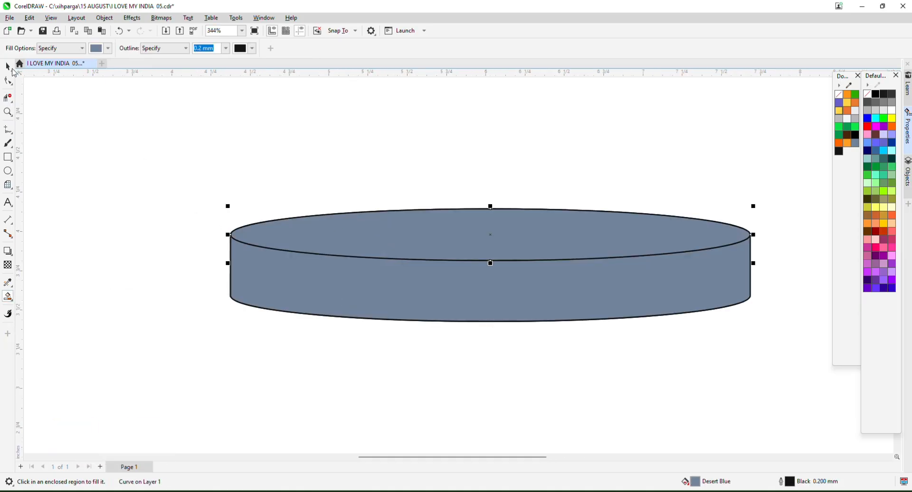
pyautogui.click(10, 68)
pyautogui.scroll(-2, 242, 207)
pyautogui.moveTo(161, 155); pyautogui.dragTo(653, 300)
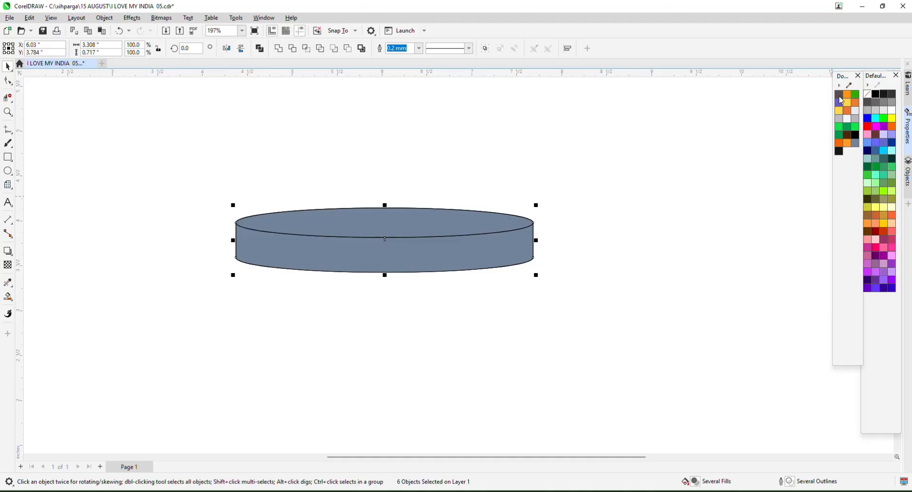
# Remove all cylinder outlines and copy the spare ellipse's orange fill onto the top ellipse.
pyautogui.rightClick(839, 96)
pyautogui.press('Escape')
pyautogui.click(406, 225)
pyautogui.scroll(-1, 402, 232)
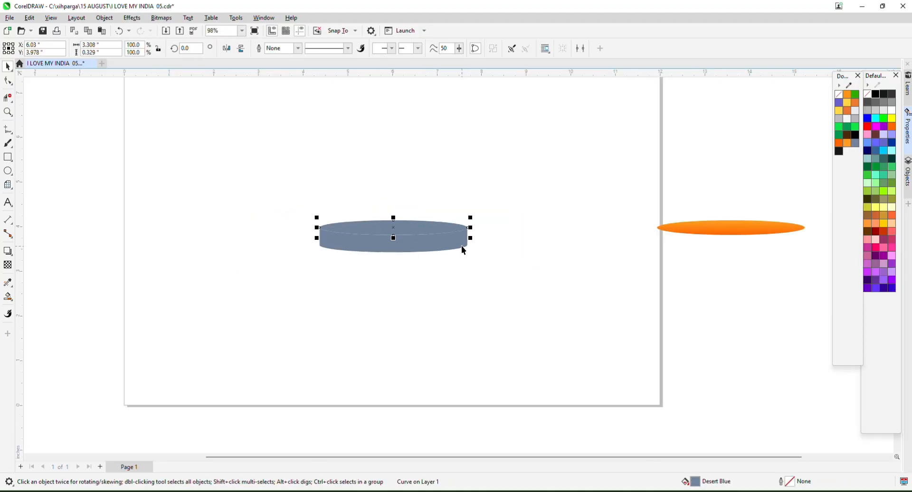
pyautogui.hotkey('alt', 'e')
pyautogui.press('m')
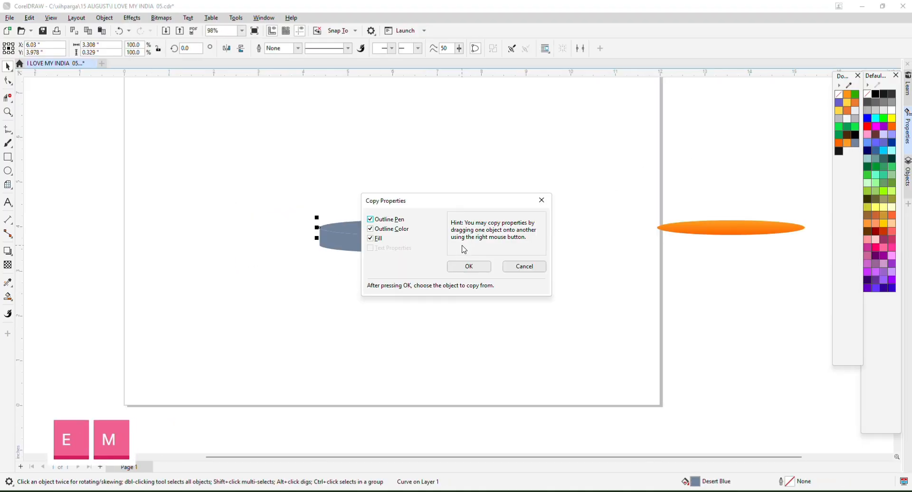
pyautogui.click(468, 267)
pyautogui.click(701, 227)
pyautogui.press('Escape')
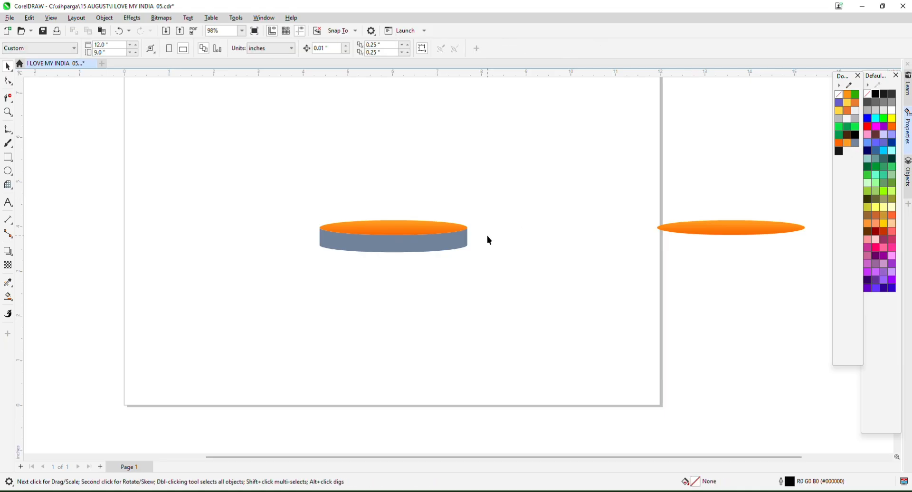
# Select the cylinder's side and switch to the Interactive Fill tool.
pyautogui.scroll(1, 418, 190)
pyautogui.click(382, 266)
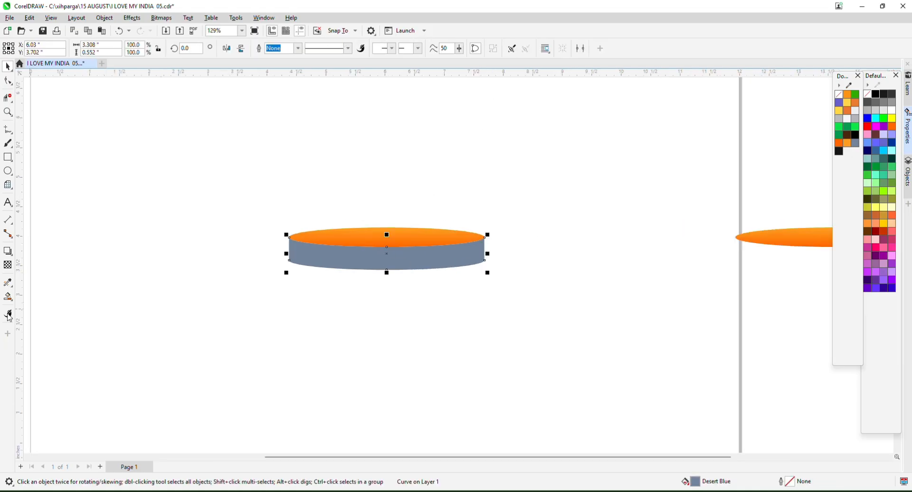
pyautogui.click(5, 302)
pyautogui.click(41, 297)
pyautogui.scroll(3, 305, 244)
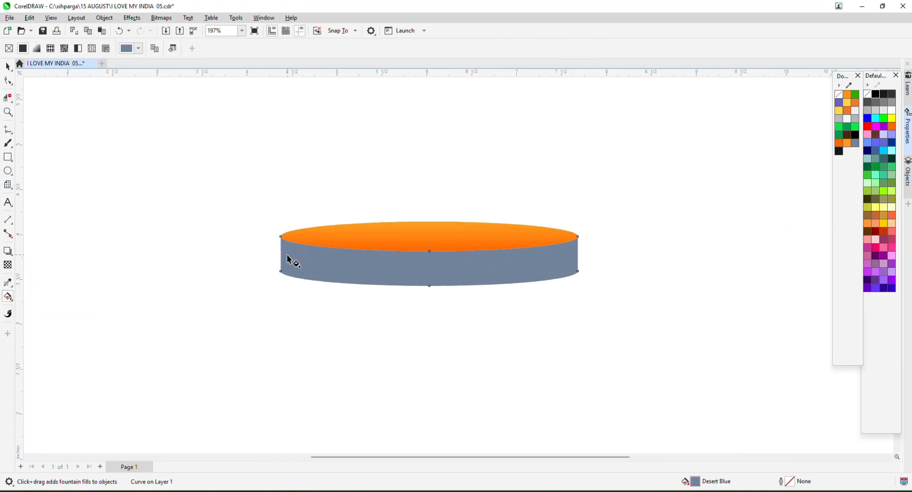
# Fill the cylinder side left-to-right: yellow start, orange stop near 27%, yellow middle, orange end.
pyautogui.moveTo(287, 254); pyautogui.dragTo(578, 253)
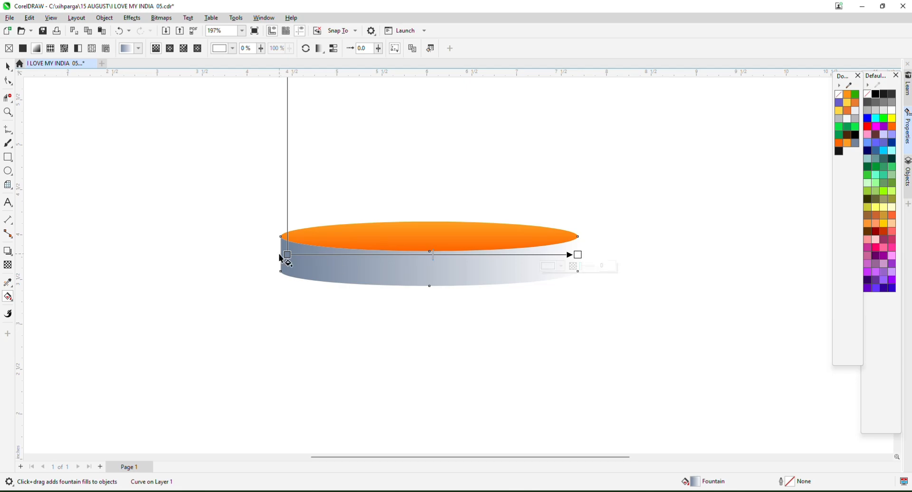
pyautogui.click(287, 254)
pyautogui.click(850, 109)
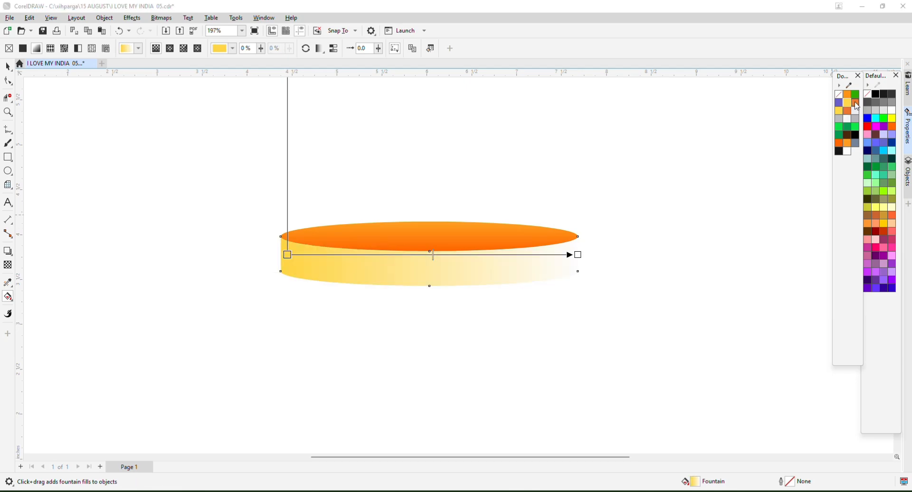
pyautogui.moveTo(337, 256); pyautogui.dragTo(337, 255)
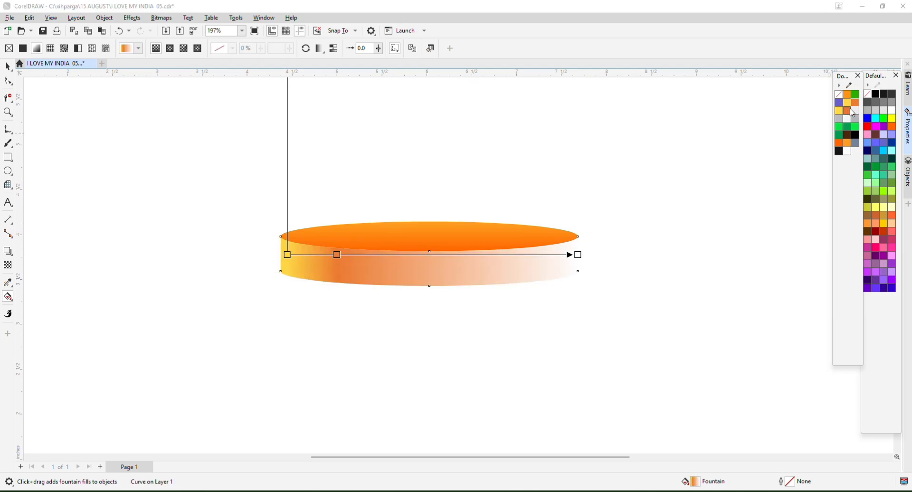
pyautogui.moveTo(423, 257); pyautogui.dragTo(423, 255)
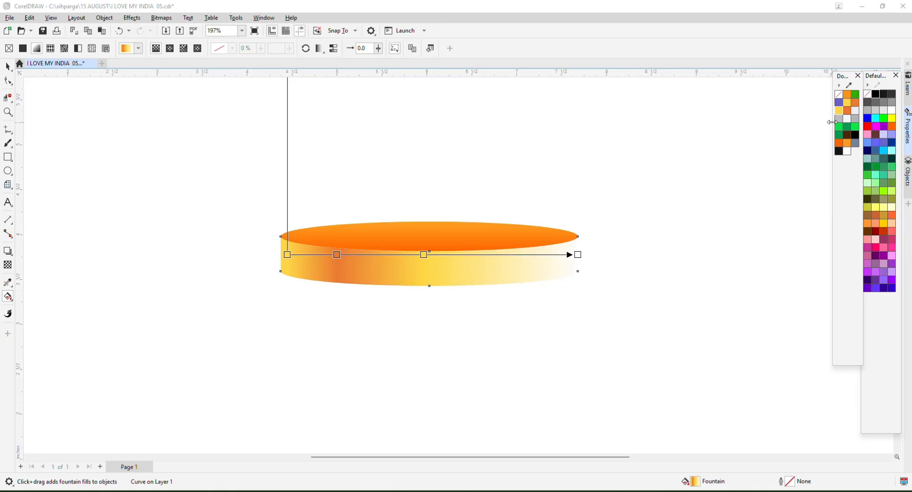
pyautogui.moveTo(642, 246); pyautogui.dragTo(577, 254)
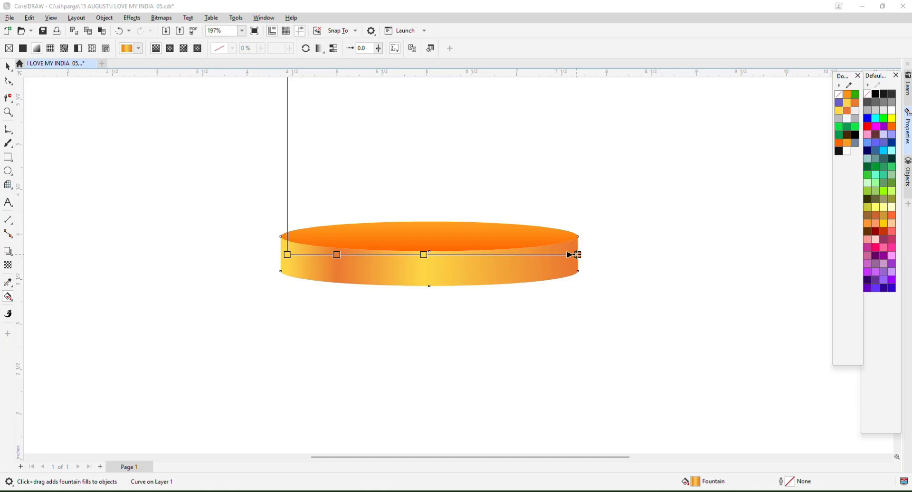
pyautogui.moveTo(423, 255); pyautogui.dragTo(430, 255)
pyautogui.moveTo(337, 255); pyautogui.dragTo(366, 255)
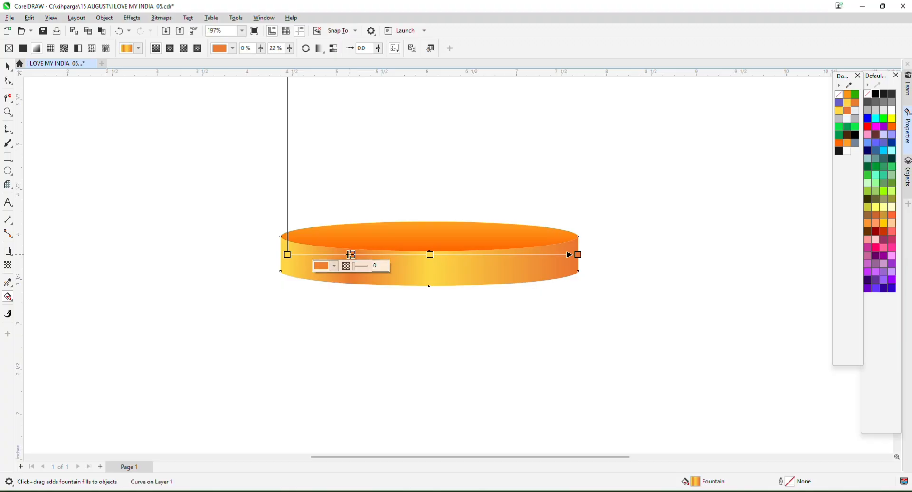
pyautogui.click(430, 255)
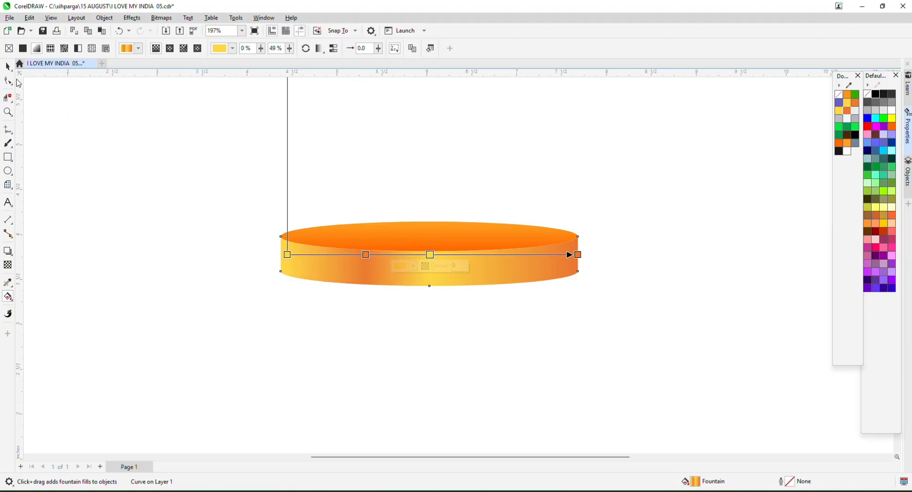
# Combine the six podium pieces into a single shape with Ctrl+L.
pyautogui.click(4, 67)
pyautogui.scroll(-1, 604, 212)
pyautogui.click(217, 198)
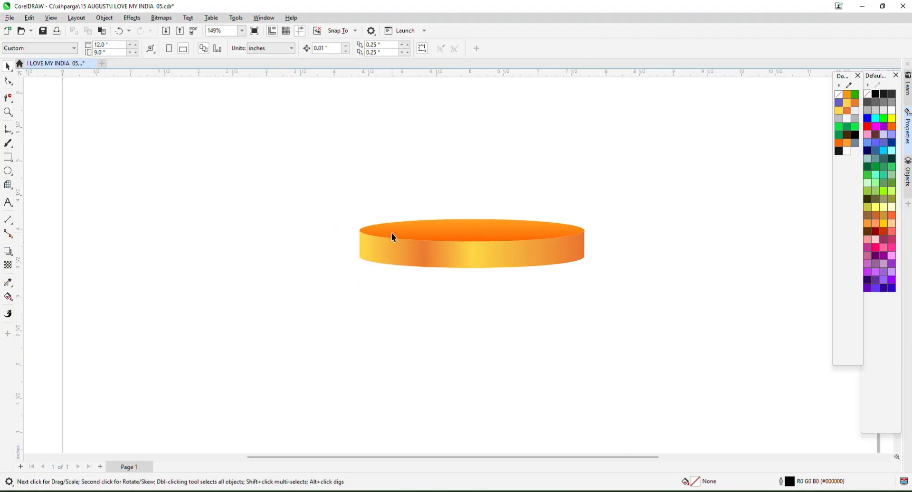
pyautogui.scroll(1, 531, 252)
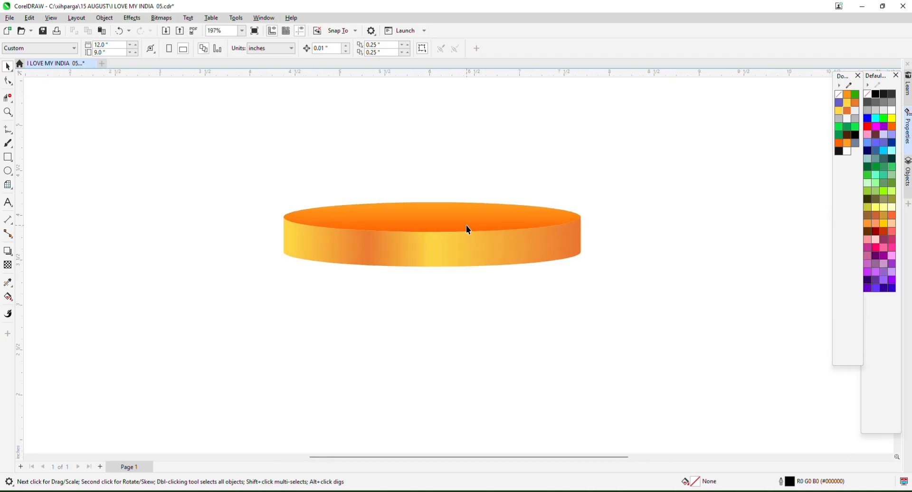
pyautogui.scroll(-1, 466, 225)
pyautogui.moveTo(613, 314); pyautogui.dragTo(612, 314)
pyautogui.rightClick(468, 242)
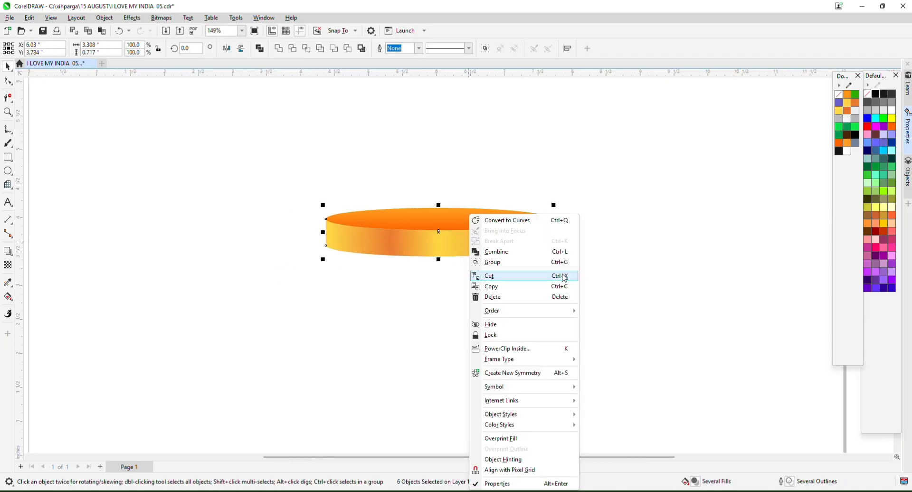
pyautogui.hotkey('ctrl', 'l')
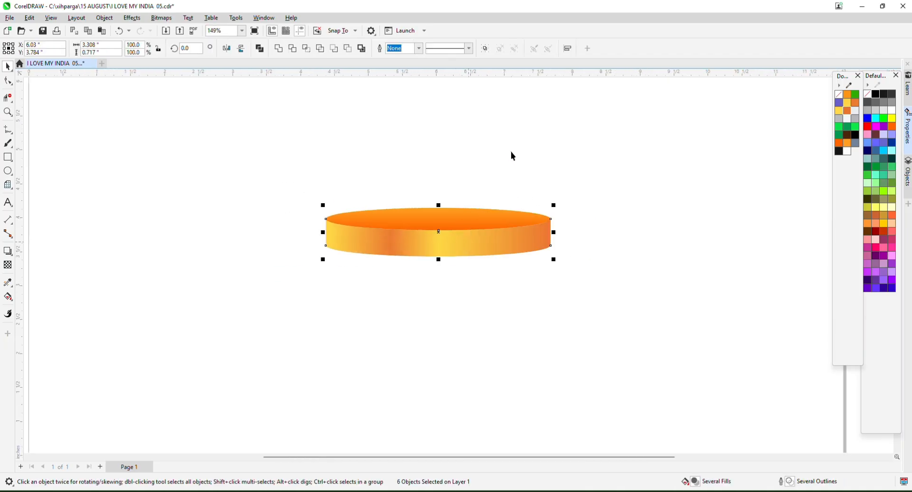
pyautogui.scroll(1, 480, 216)
pyautogui.keyDown('shift'); pyautogui.click(440, 219); pyautogui.keyUp('shift')
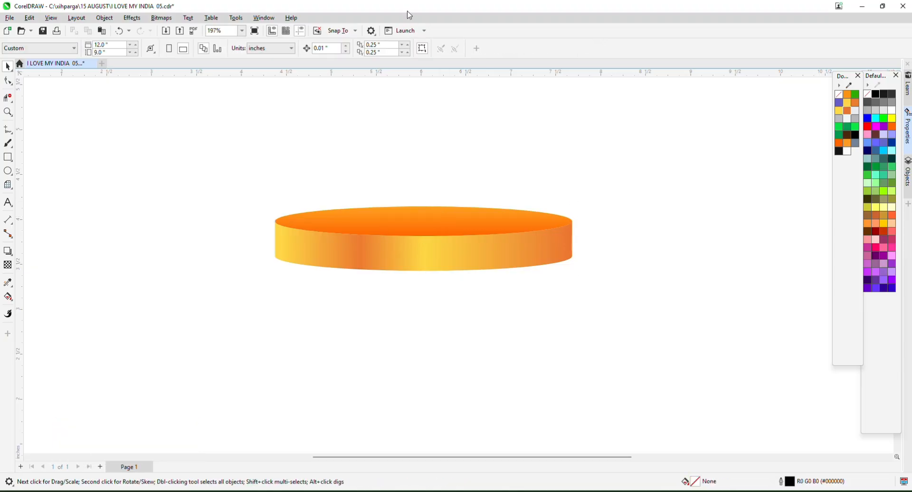
# Refine the podium gradient, adding a deeper orange stop at 8% and shifting the orange stop.
pyautogui.click(340, 263)
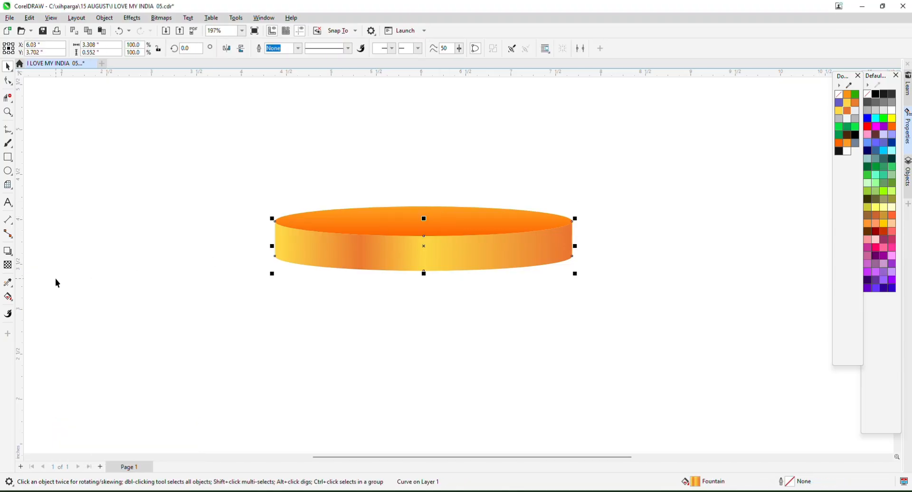
pyautogui.click(9, 297)
pyautogui.moveTo(279, 240); pyautogui.dragTo(275, 239)
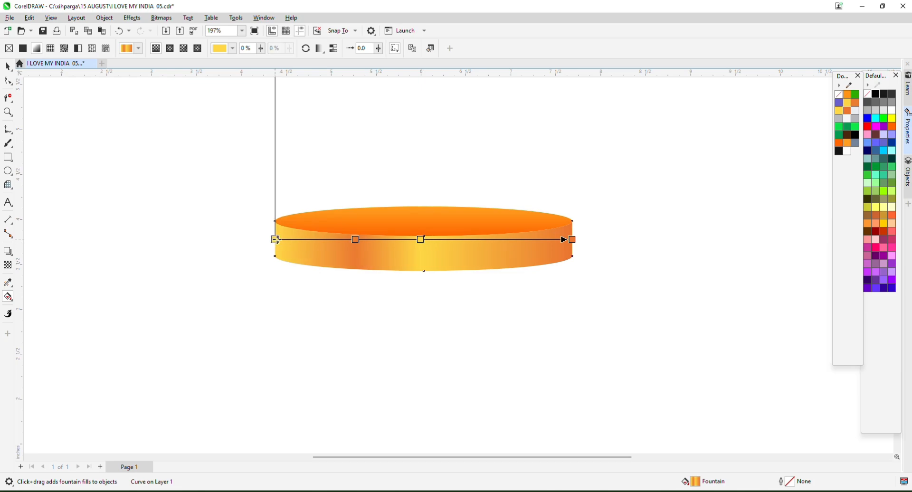
pyautogui.moveTo(356, 239); pyautogui.dragTo(376, 240)
pyautogui.doubleClick(331, 239)
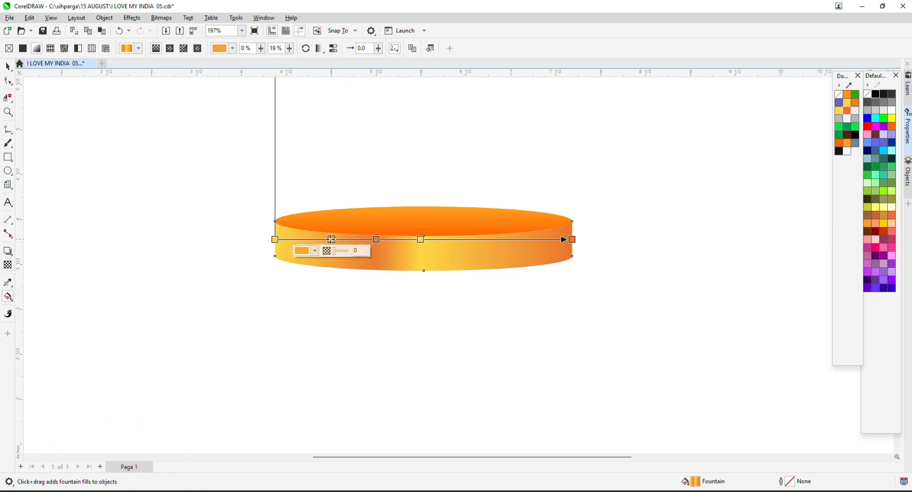
pyautogui.click(847, 113)
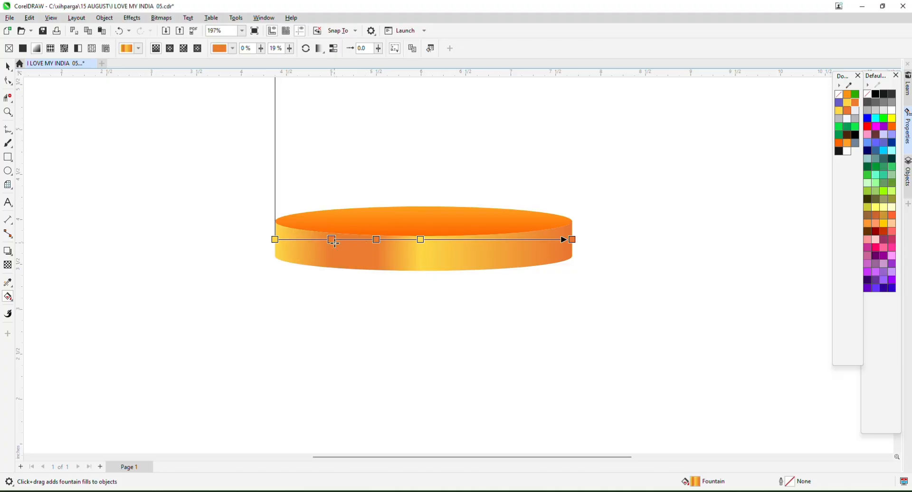
pyautogui.moveTo(321, 240); pyautogui.dragTo(302, 239)
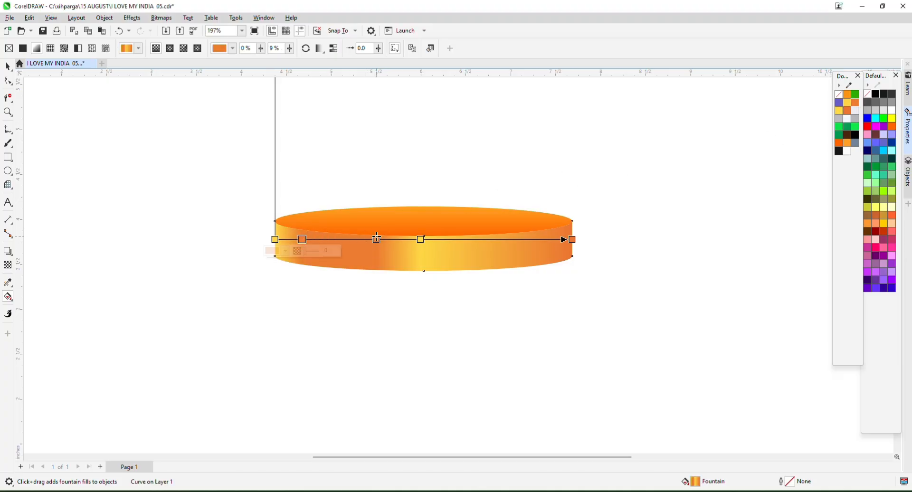
pyautogui.moveTo(376, 238); pyautogui.dragTo(364, 239)
pyautogui.moveTo(302, 239); pyautogui.dragTo(298, 239)
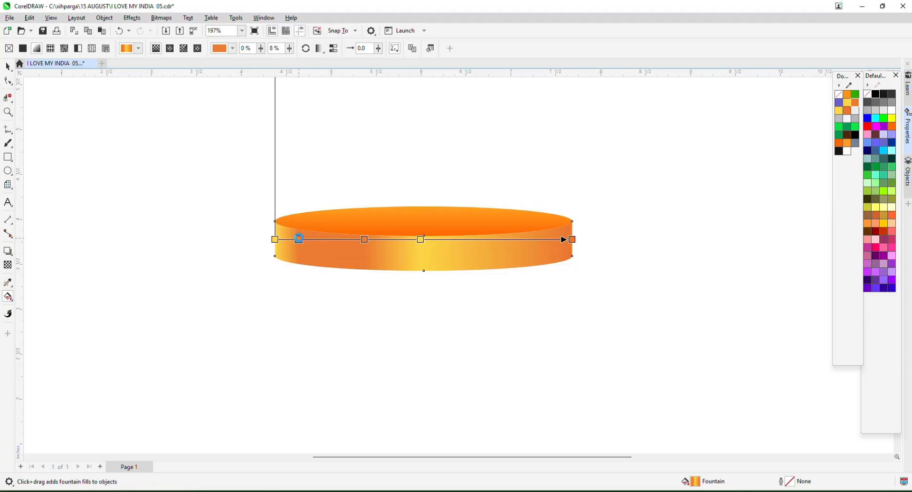
pyautogui.click(7, 69)
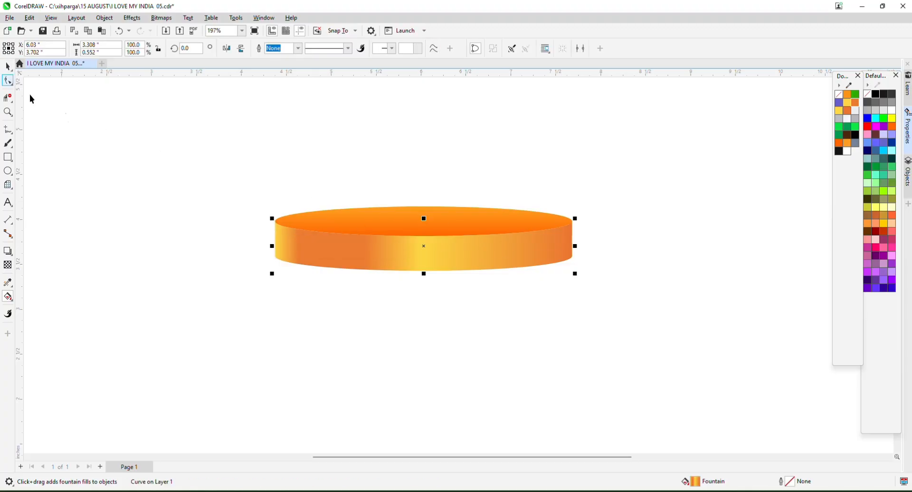
pyautogui.click(31, 95)
pyautogui.scroll(-2, 321, 224)
# Trim a copy of the side band with the front band, leaving a thin arc strip.
pyautogui.moveTo(583, 316); pyautogui.dragTo(607, 316)
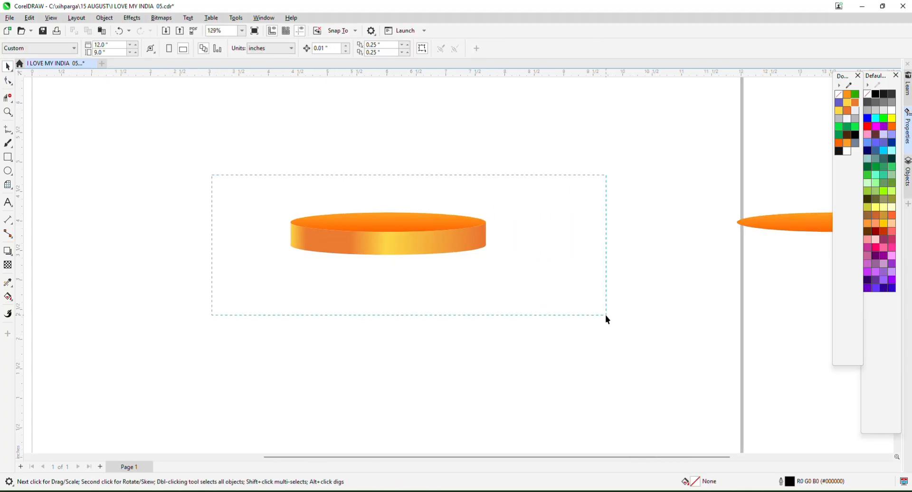
pyautogui.moveTo(346, 255); pyautogui.dragTo(599, 259)
pyautogui.rightClick(598, 258)
pyautogui.scroll(6, 565, 252)
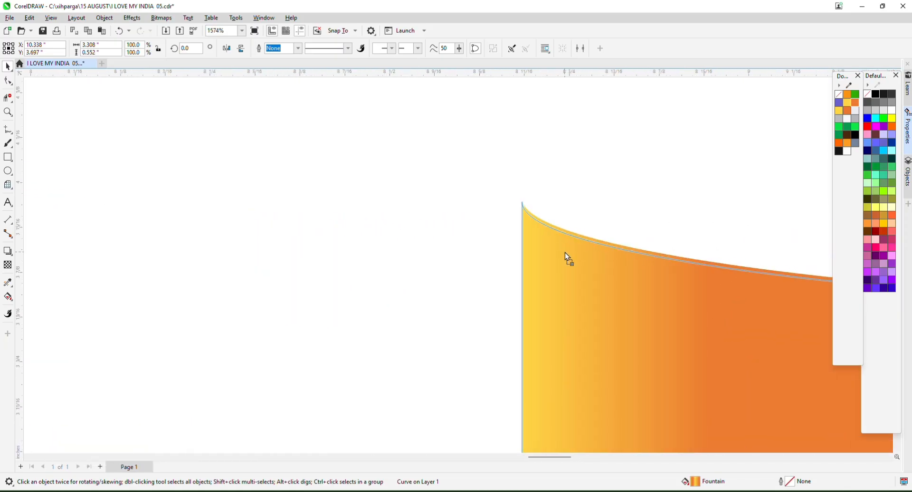
pyautogui.scroll(-1, 565, 252)
pyautogui.moveTo(425, 198); pyautogui.dragTo(488, 231)
pyautogui.click(293, 49)
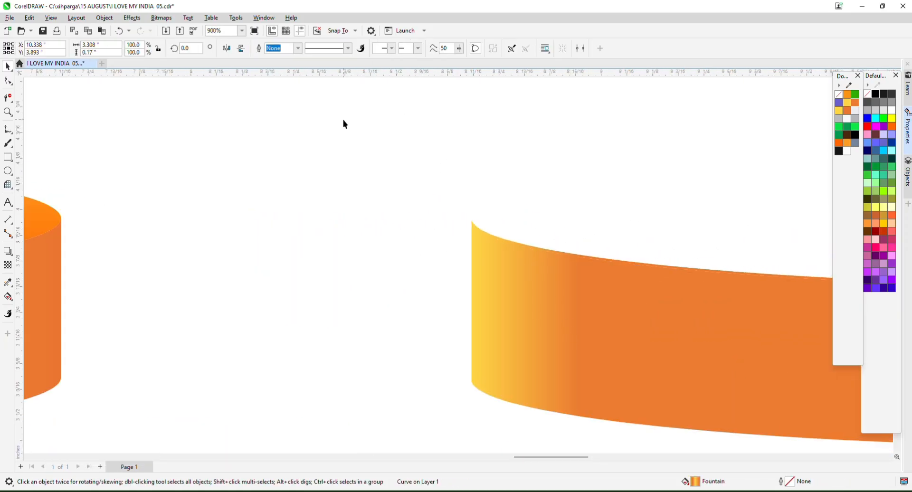
pyautogui.moveTo(539, 299); pyautogui.dragTo(549, 318)
pyautogui.press('Delete')
# Move the arc strip onto the orange band, fill it yellow, centre it, and select all seven pieces.
pyautogui.click(574, 259)
pyautogui.scroll(-4, 577, 258)
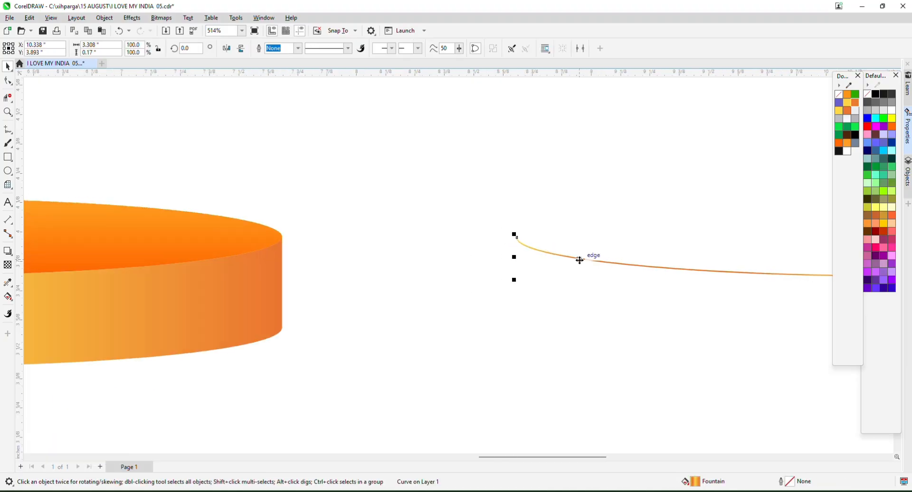
pyautogui.moveTo(580, 258); pyautogui.dragTo(179, 259)
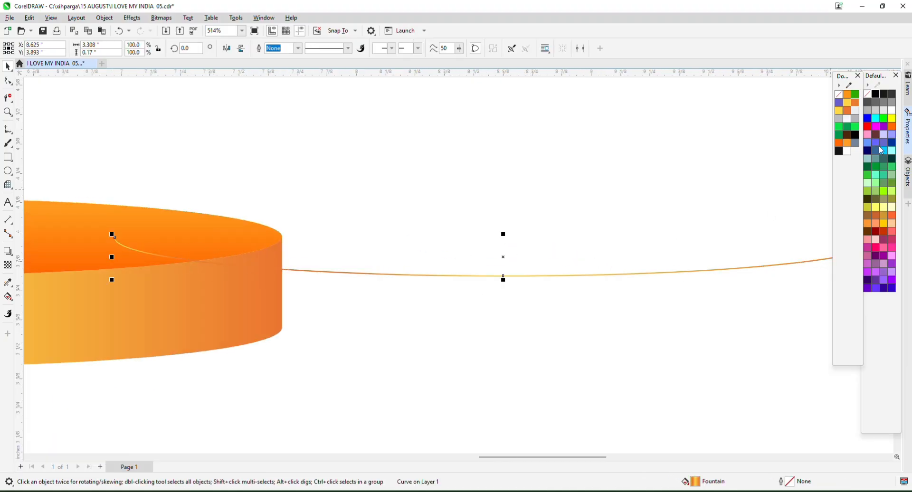
pyautogui.click(849, 104)
pyautogui.scroll(-4, 657, 213)
pyautogui.keyDown('shift'); pyautogui.click(368, 270); pyautogui.keyUp('shift')
pyautogui.press('c')
pyautogui.scroll(-3, 549, 246)
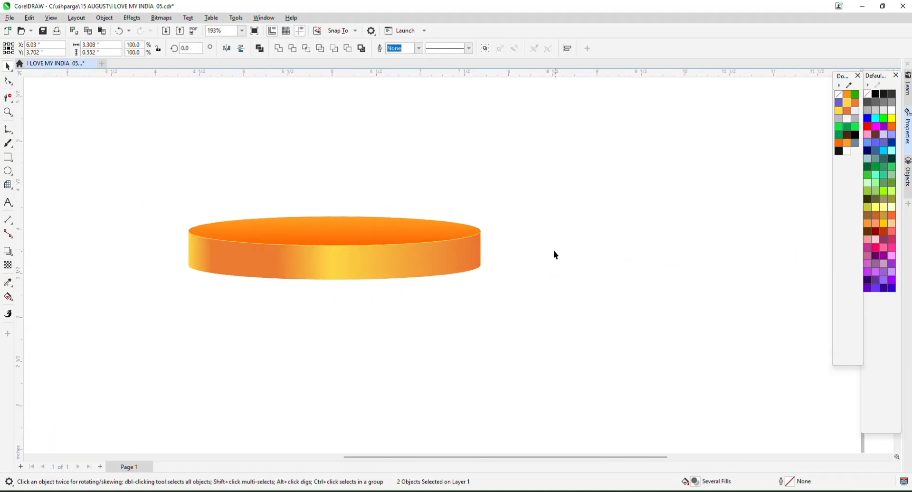
pyautogui.click(556, 254)
pyautogui.moveTo(556, 335); pyautogui.dragTo(557, 335)
pyautogui.scroll(-2, 557, 335)
pyautogui.scroll(1, 417, 255)
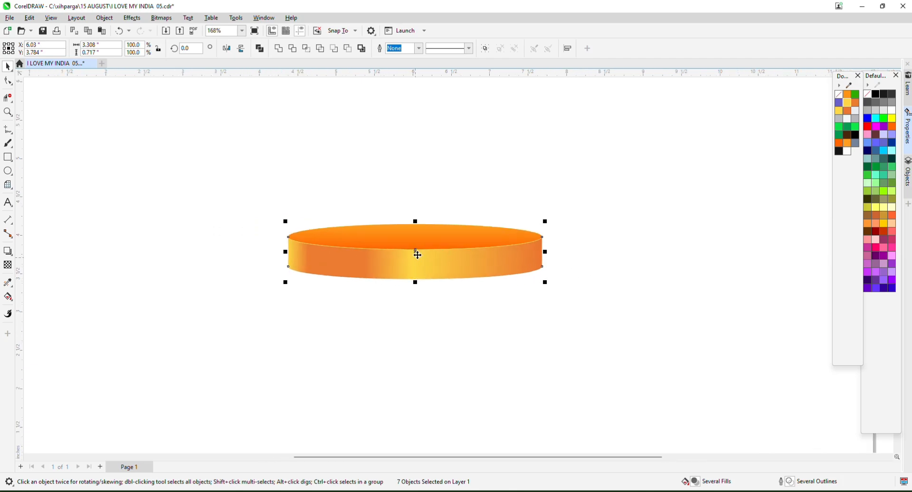
# Group the seven selected pieces into one disc.
pyautogui.scroll(1, 417, 255)
pyautogui.rightClick(426, 263)
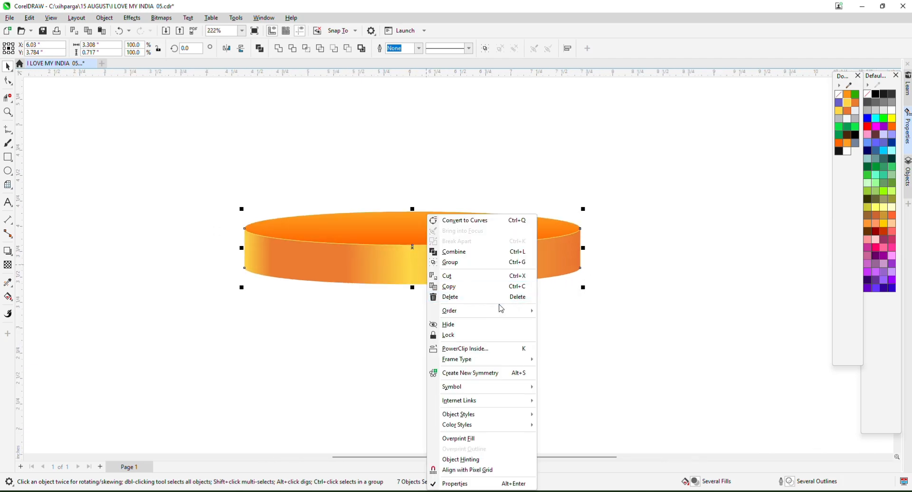
pyautogui.click(521, 261)
# Paste a copy of the disc, enlarge it about 127%, send it behind, and nudge it lower.
pyautogui.rightClick(513, 259)
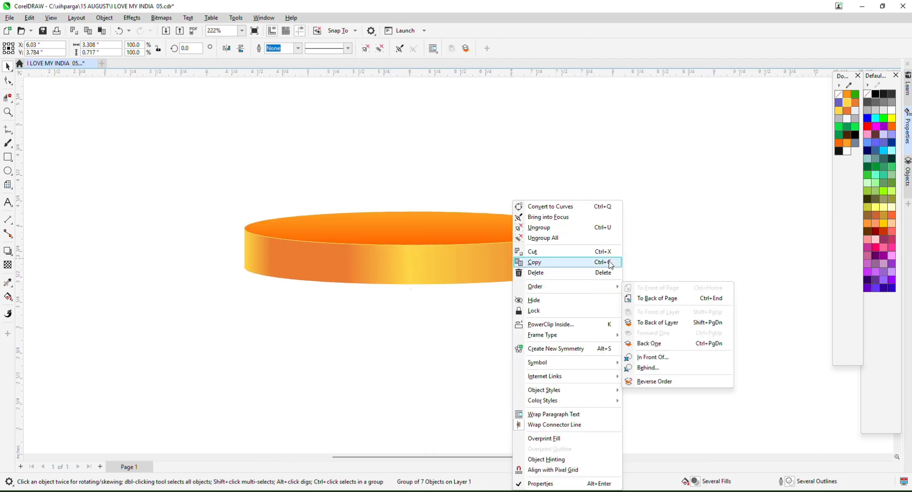
pyautogui.rightClick(574, 170)
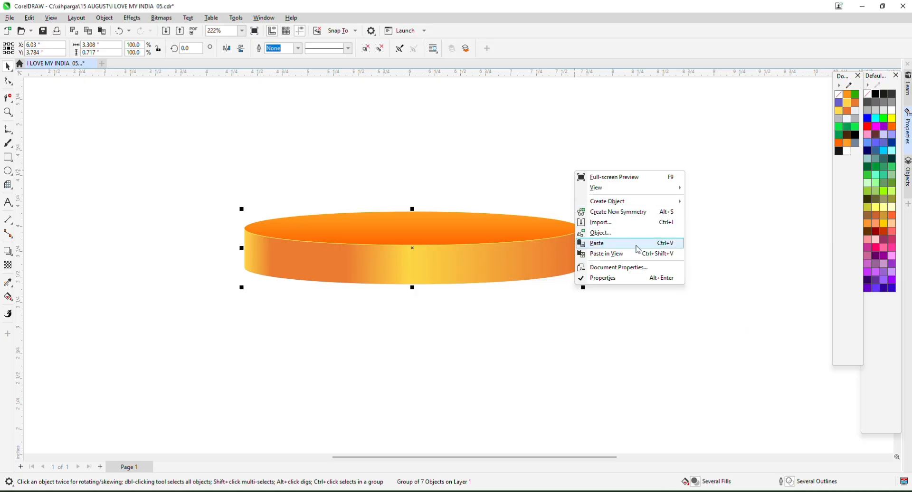
pyautogui.press('Escape')
pyautogui.moveTo(585, 288); pyautogui.dragTo(602, 316)
pyautogui.hotkey('shift', 'pagedown')
pyautogui.scroll(1, 545, 278)
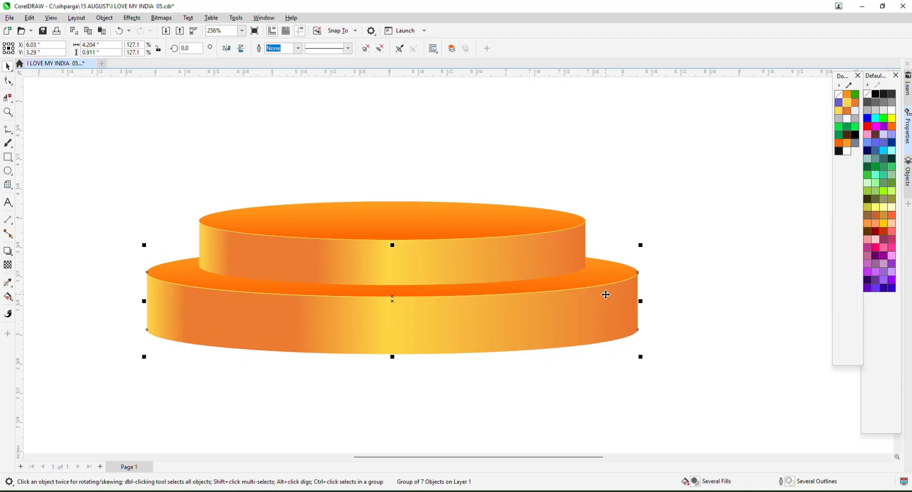
pyautogui.scroll(1, 634, 275)
pyautogui.moveTo(644, 240); pyautogui.dragTo(666, 236)
pyautogui.moveTo(609, 304); pyautogui.dragTo(610, 308)
pyautogui.scroll(-4, 550, 223)
pyautogui.scroll(-4, 544, 222)
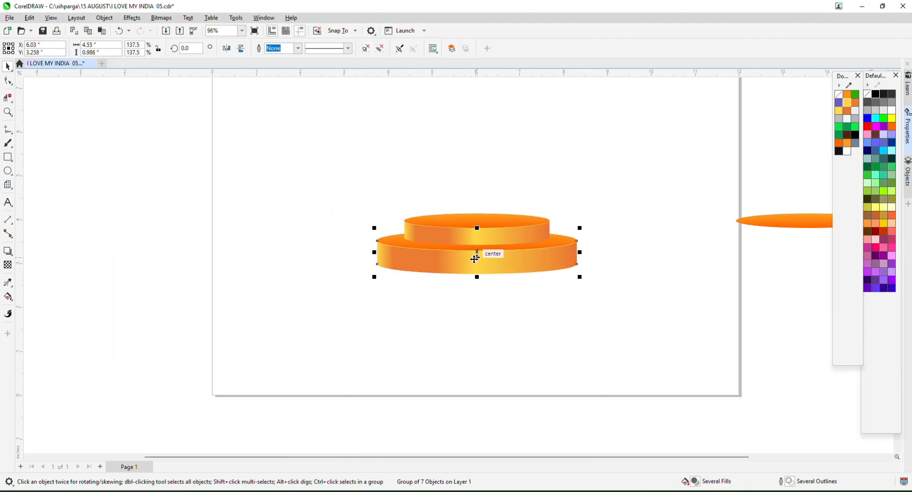
pyautogui.scroll(8, 524, 263)
# Drop a copy of the lower disc below, enlarge it about 163%, and send it behind the middle tier.
pyautogui.click(508, 250)
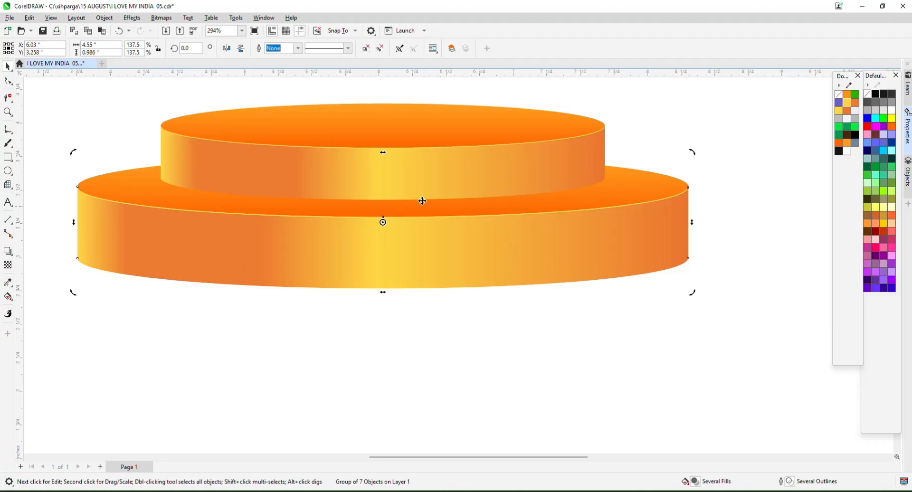
pyautogui.keyDown('shift'); pyautogui.click(418, 186); pyautogui.keyUp('shift')
pyautogui.scroll(-2, 444, 282)
pyautogui.click(449, 299)
pyautogui.moveTo(457, 263); pyautogui.dragTo(463, 314)
pyautogui.rightClick(463, 313)
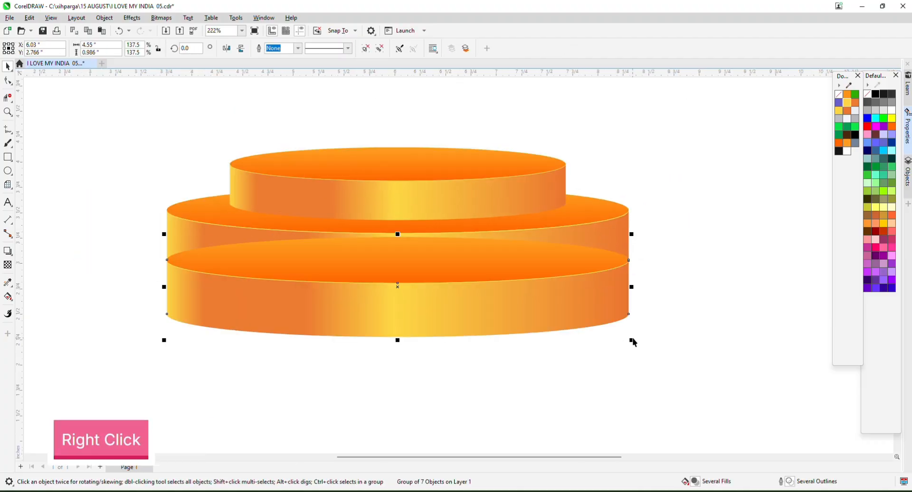
pyautogui.moveTo(634, 341); pyautogui.dragTo(674, 354)
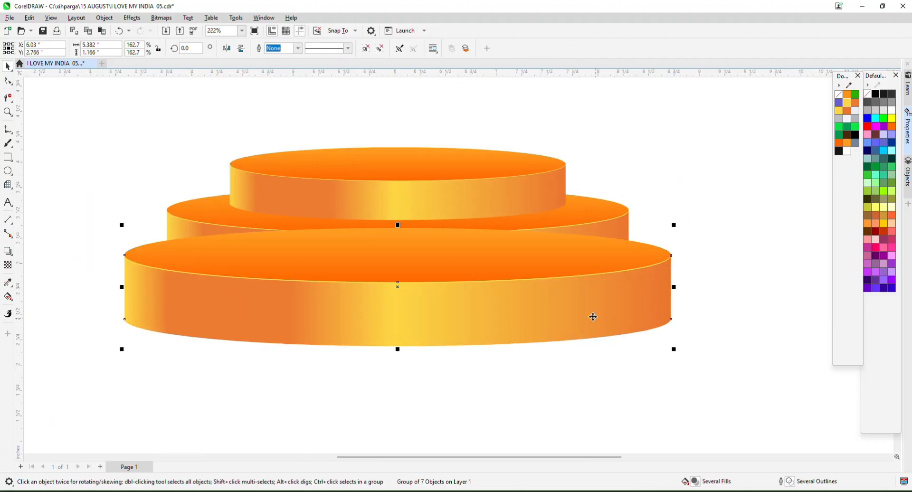
pyautogui.moveTo(566, 297); pyautogui.dragTo(566, 315)
pyautogui.hotkey('shift', 'pagedown')
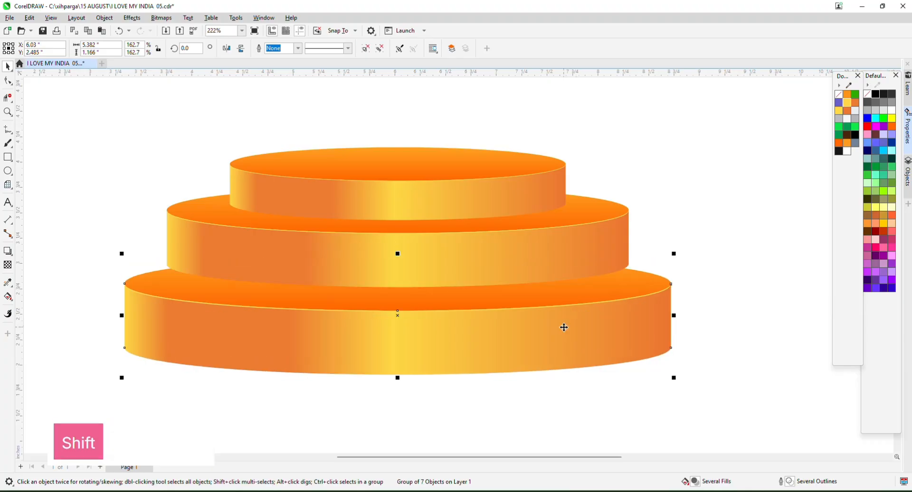
pyautogui.moveTo(674, 243); pyautogui.dragTo(703, 242)
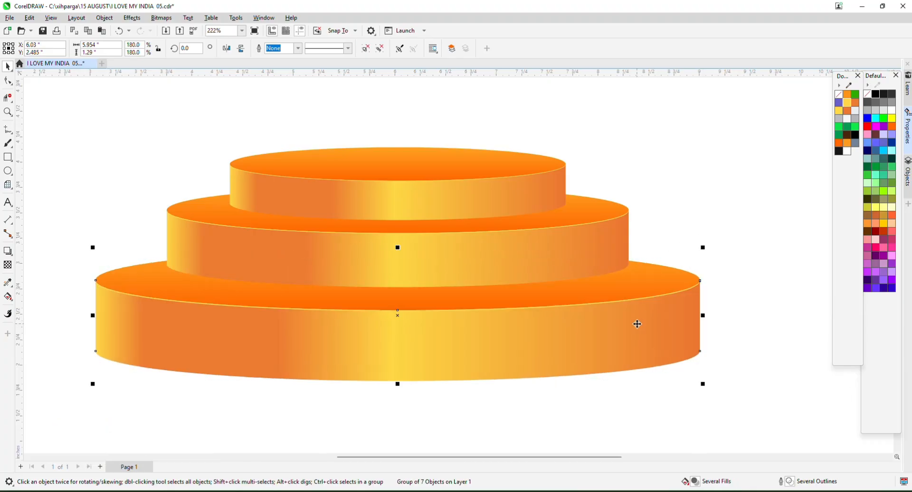
pyautogui.moveTo(637, 323); pyautogui.dragTo(637, 318)
pyautogui.moveTo(704, 378); pyautogui.dragTo(710, 381)
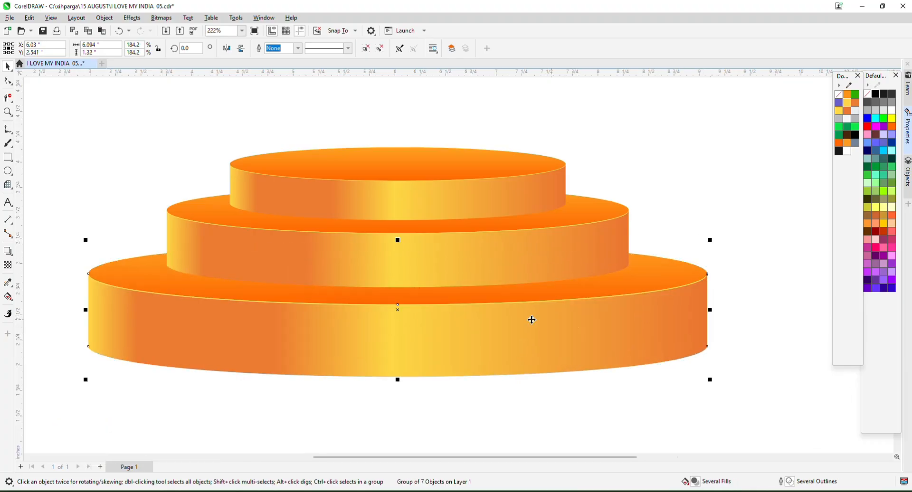
pyautogui.scroll(-4, 522, 304)
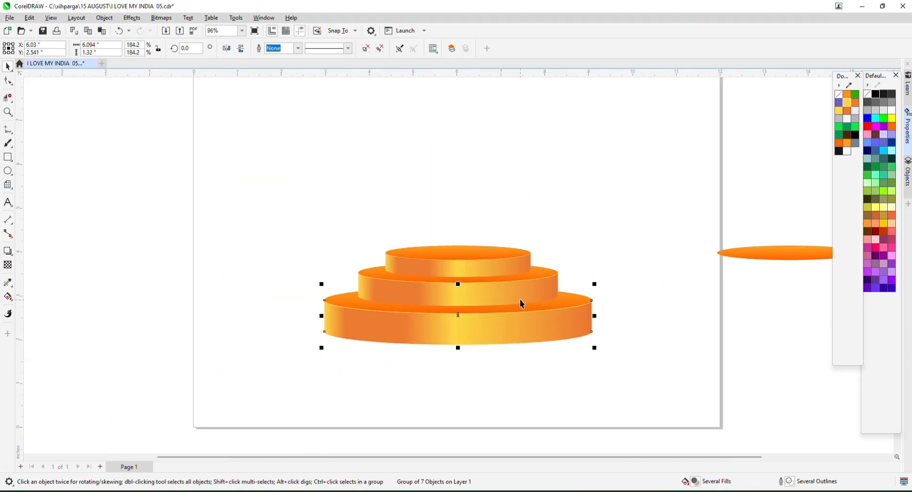
# Enlarge the middle tier slightly, lower it onto the bottom tier, and enlarge the bottom tier more.
pyautogui.click(432, 287)
pyautogui.scroll(1, 432, 287)
pyautogui.moveTo(484, 311); pyautogui.dragTo(496, 320)
pyautogui.scroll(1, 441, 283)
pyautogui.moveTo(437, 280); pyautogui.dragTo(438, 290)
pyautogui.scroll(-1, 438, 284)
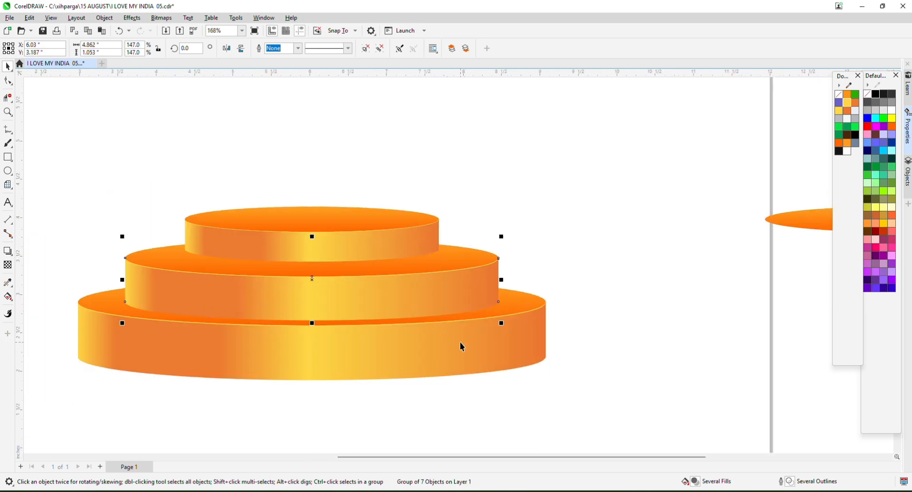
pyautogui.scroll(3, 457, 294)
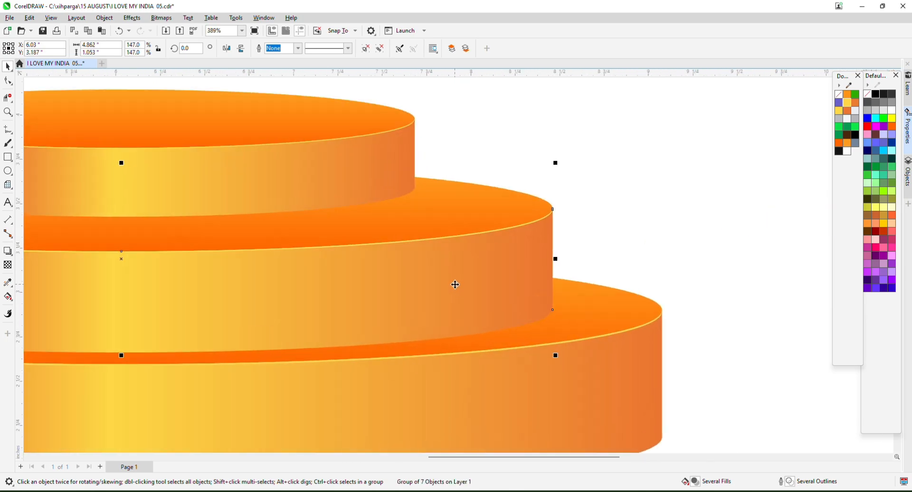
pyautogui.scroll(-3, 455, 287)
pyautogui.click(468, 369)
pyautogui.scroll(1, 541, 380)
pyautogui.moveTo(566, 393)
pyautogui.mouseDown()
pyautogui.moveTo(580, 411)
pyautogui.moveTo(571, 399)
pyautogui.mouseUp()
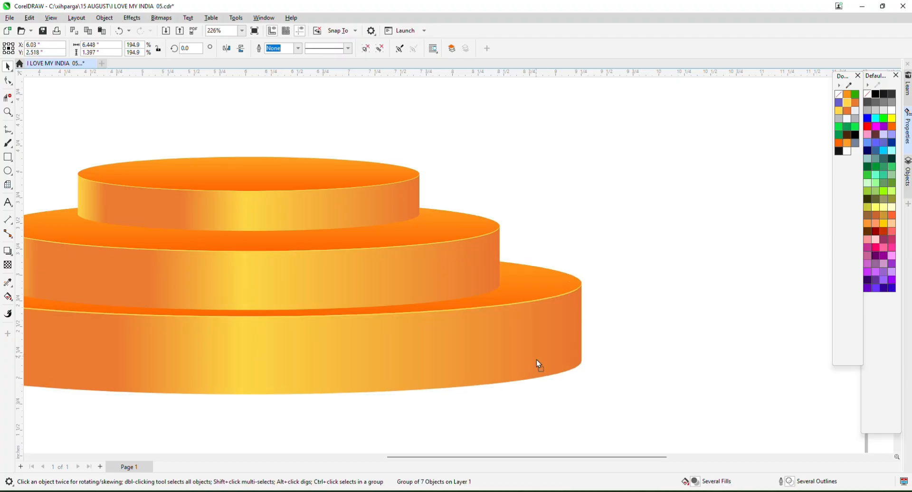
pyautogui.scroll(-3, 537, 360)
pyautogui.scroll(1, 472, 342)
pyautogui.scroll(-2, 474, 342)
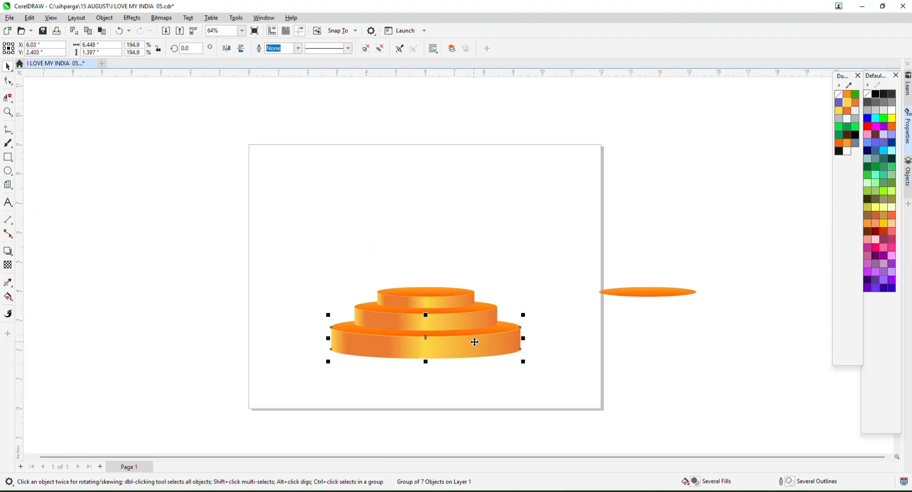
# Select all three tiers and ungroup them.
pyautogui.moveTo(468, 284); pyautogui.dragTo(452, 369)
pyautogui.click(423, 112)
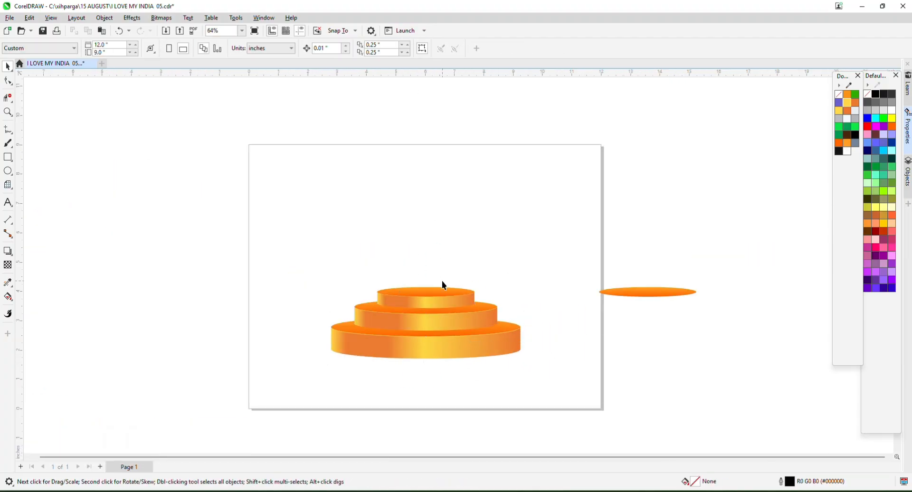
pyautogui.scroll(1, 439, 299)
pyautogui.click(428, 305)
pyautogui.click(289, 241)
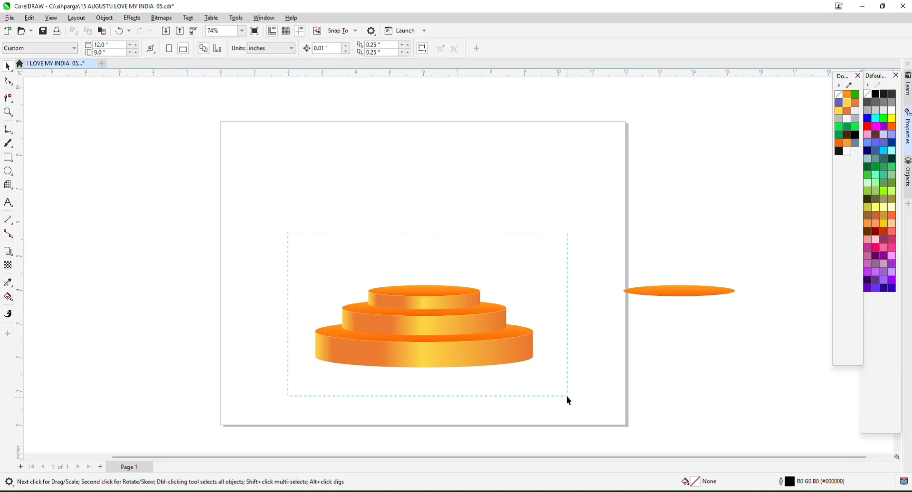
pyautogui.moveTo(566, 396); pyautogui.dragTo(566, 396)
pyautogui.click(516, 49)
pyautogui.click(522, 209)
pyautogui.scroll(3, 482, 338)
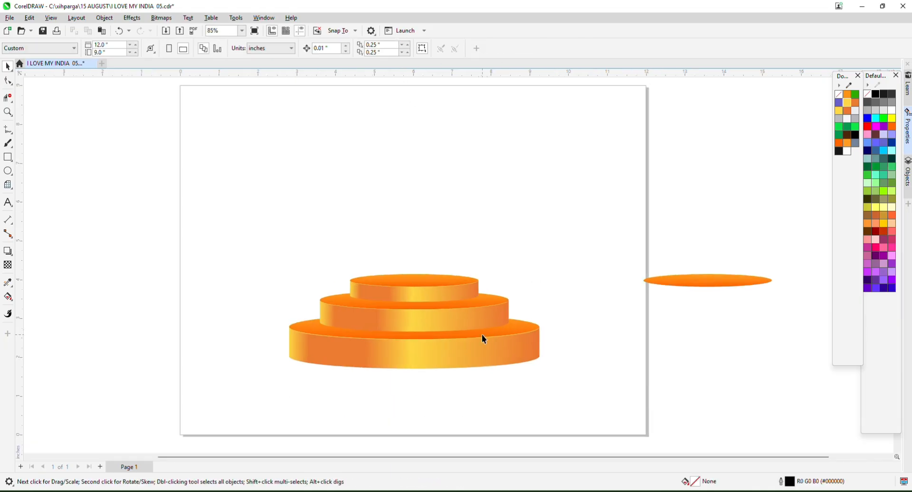
# Recolour the middle tier's side gradient stops grey at both ends and white in the centre.
pyautogui.click(410, 324)
pyautogui.click(8, 297)
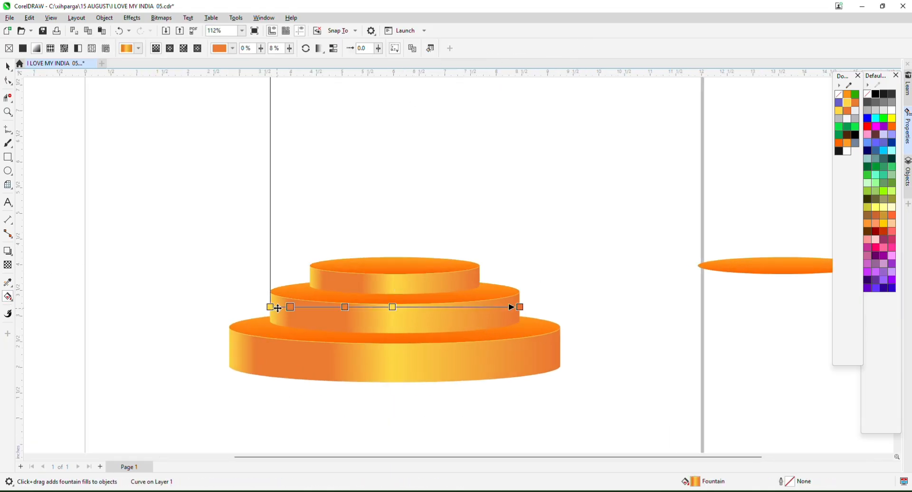
pyautogui.click(270, 307)
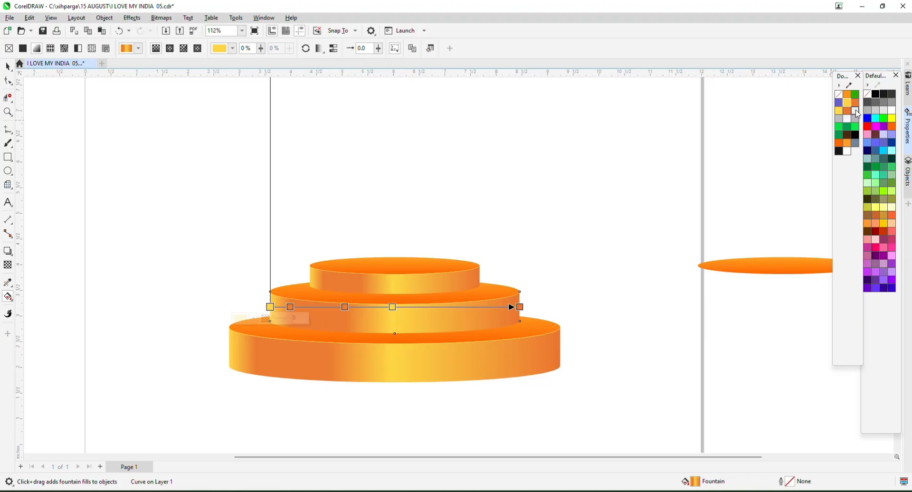
pyautogui.click(857, 114)
pyautogui.moveTo(857, 114); pyautogui.dragTo(378, 301)
pyautogui.moveTo(294, 311); pyautogui.dragTo(292, 309)
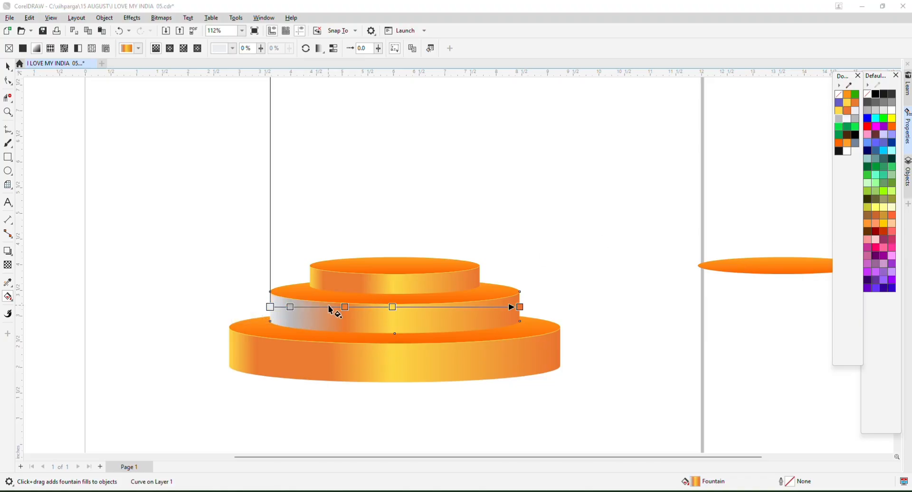
pyautogui.click(345, 307)
pyautogui.click(838, 120)
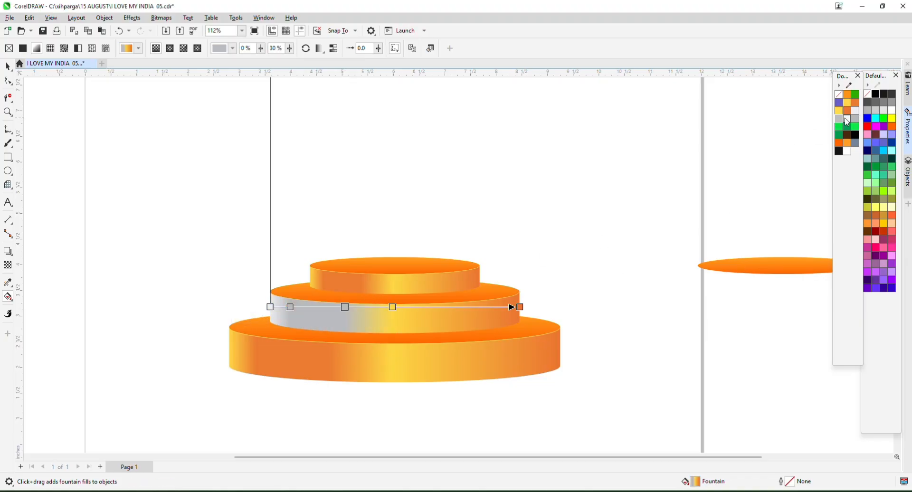
pyautogui.moveTo(393, 309); pyautogui.dragTo(392, 308)
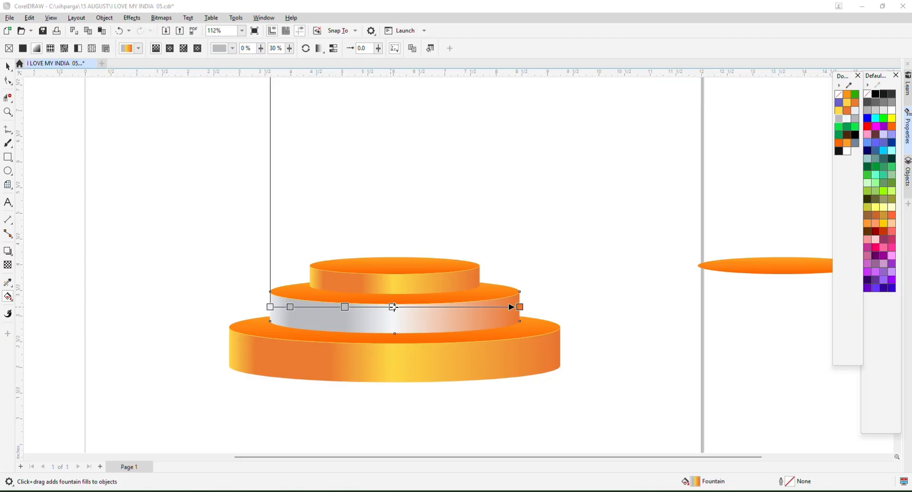
pyautogui.click(519, 306)
pyautogui.click(879, 109)
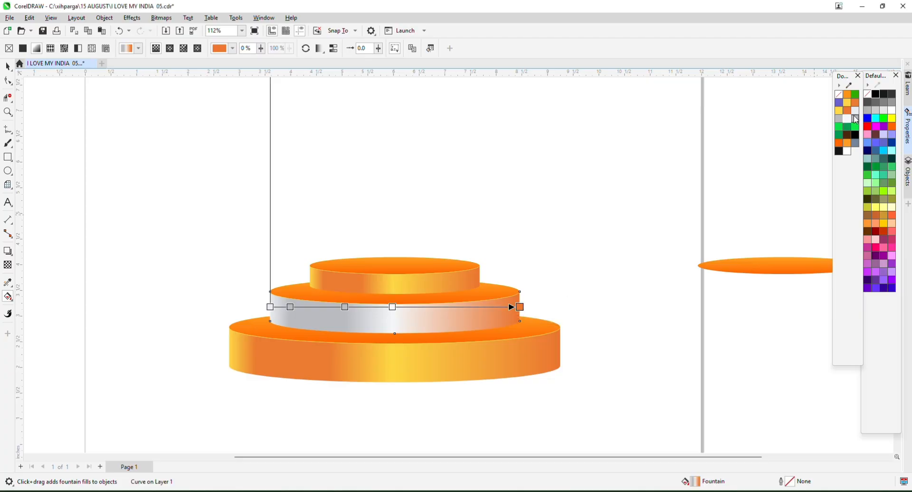
pyautogui.scroll(2, 468, 291)
# Set the middle tier top's gradient to a white start and grey end.
pyautogui.click(469, 303)
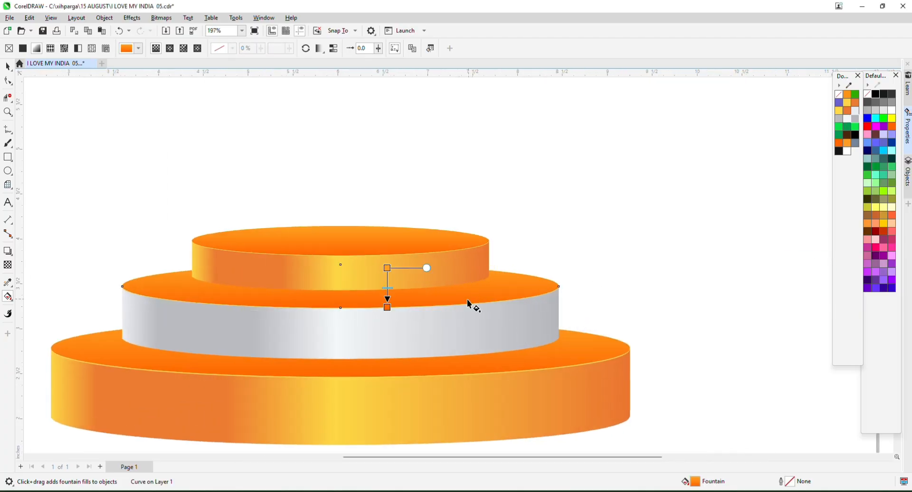
pyautogui.click(387, 307)
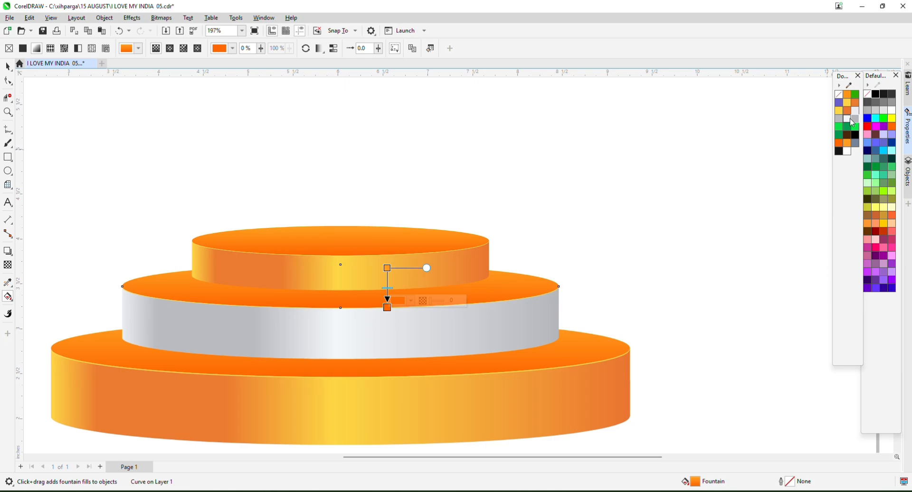
pyautogui.click(890, 103)
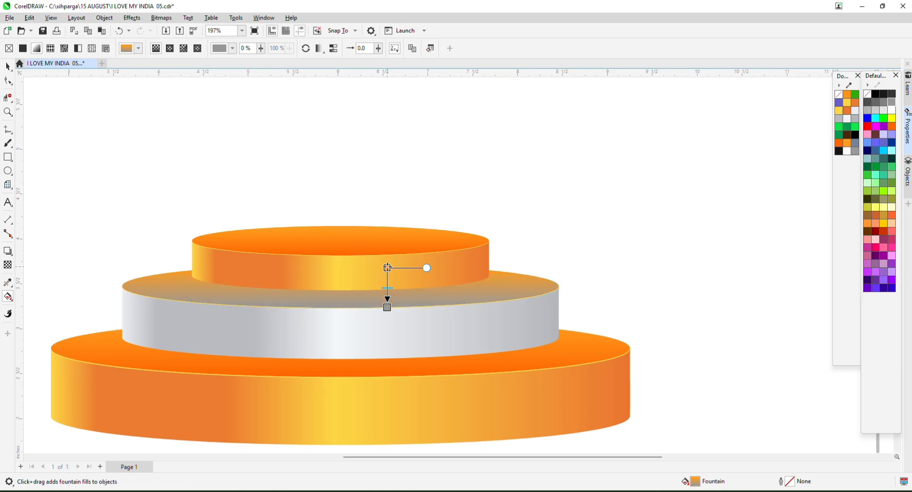
pyautogui.click(387, 268)
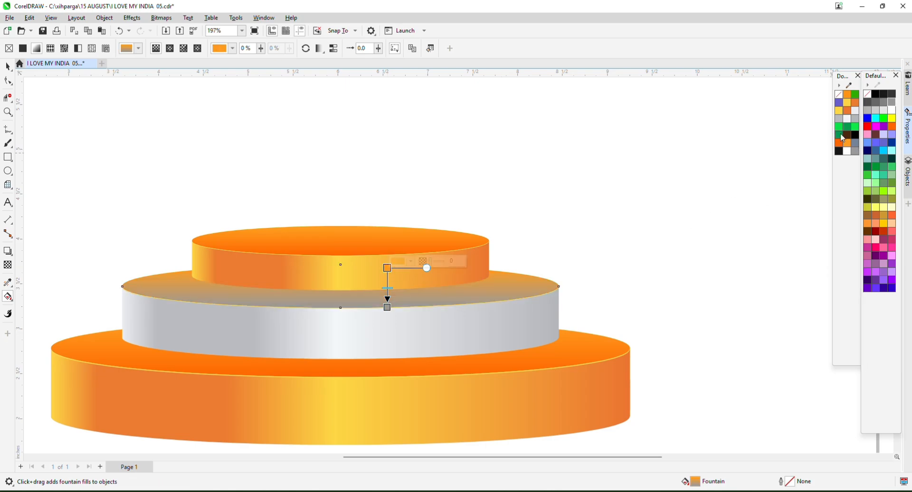
pyautogui.click(890, 111)
pyautogui.scroll(-2, 518, 265)
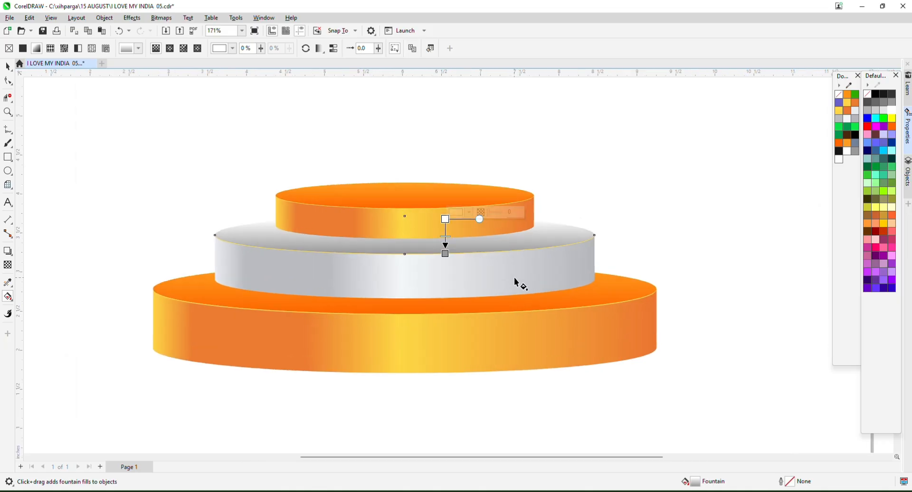
# Colour the thin yellow rim line on the grey tier white.
pyautogui.click(7, 67)
pyautogui.scroll(-2, 514, 249)
pyautogui.click(116, 187)
pyautogui.scroll(14, 306, 237)
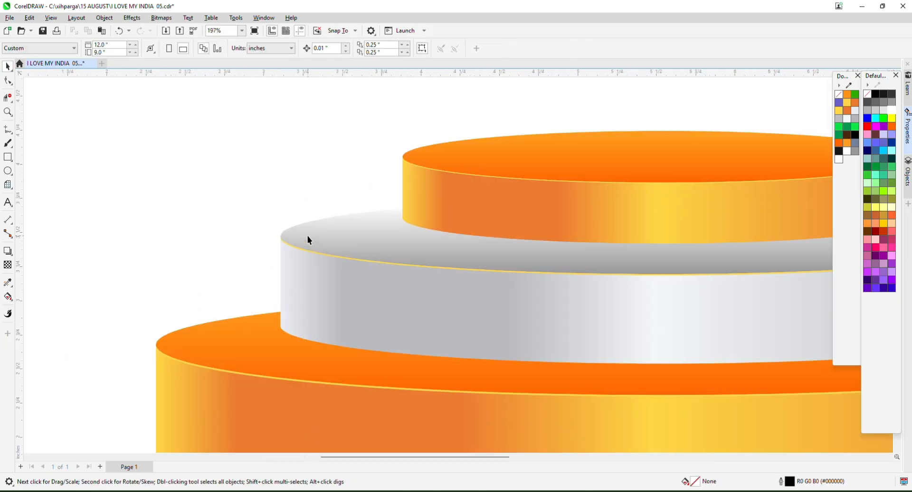
pyautogui.click(323, 259)
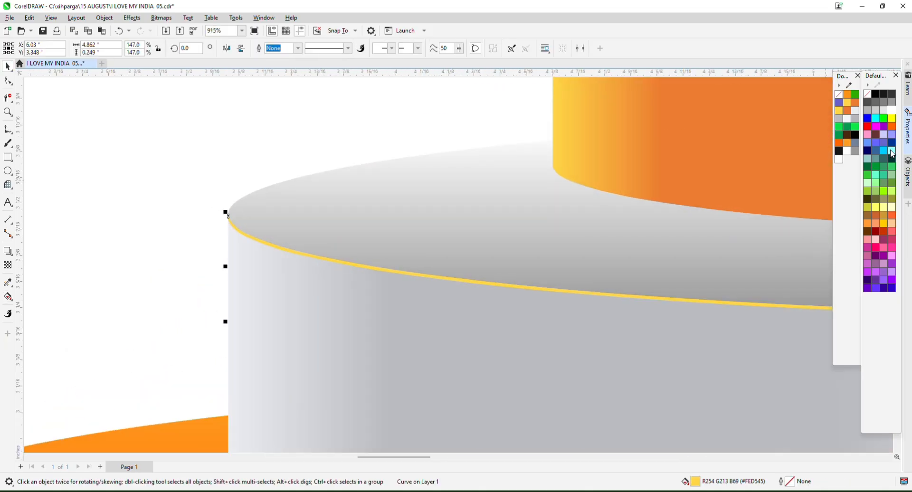
pyautogui.click(892, 110)
pyautogui.scroll(-15, 692, 155)
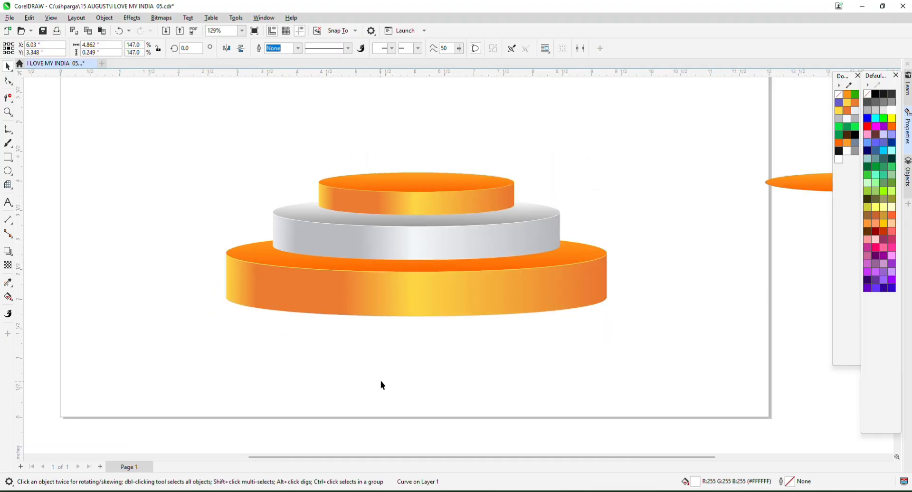
pyautogui.click(397, 314)
# Recolour the bottom tier's side gradient: green start, bright green centre, dark green end.
pyautogui.click(12, 286)
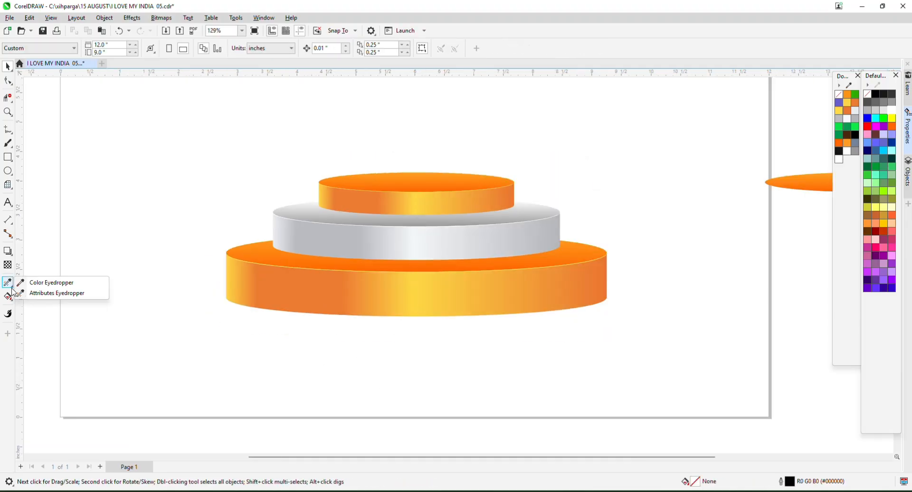
pyautogui.click(11, 299)
pyautogui.click(41, 298)
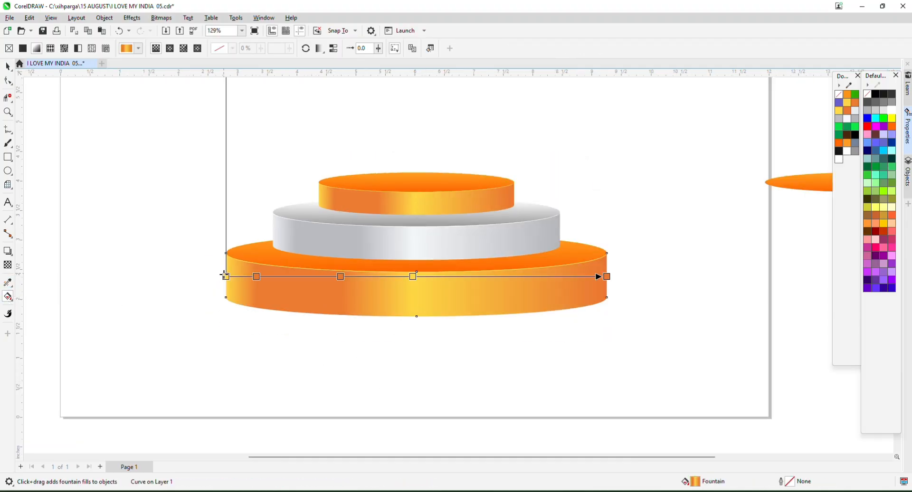
pyautogui.click(226, 276)
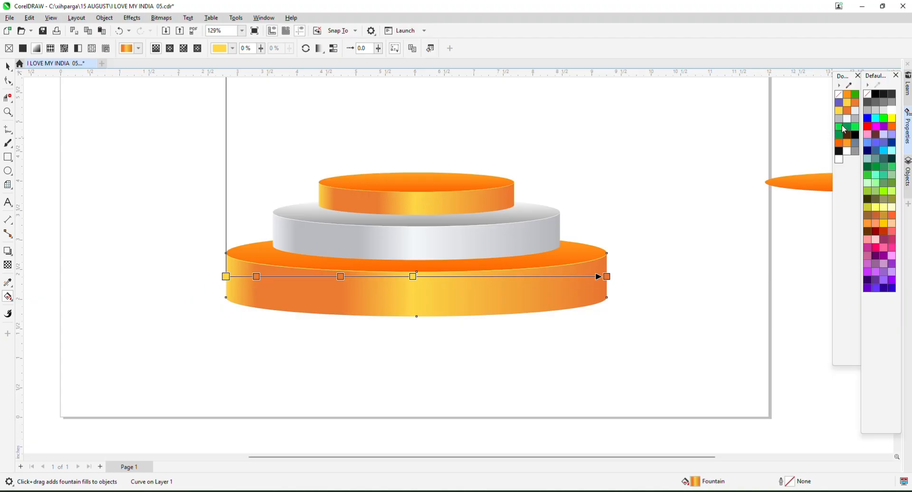
pyautogui.click(839, 127)
pyautogui.moveTo(257, 280); pyautogui.dragTo(256, 276)
pyautogui.click(340, 276)
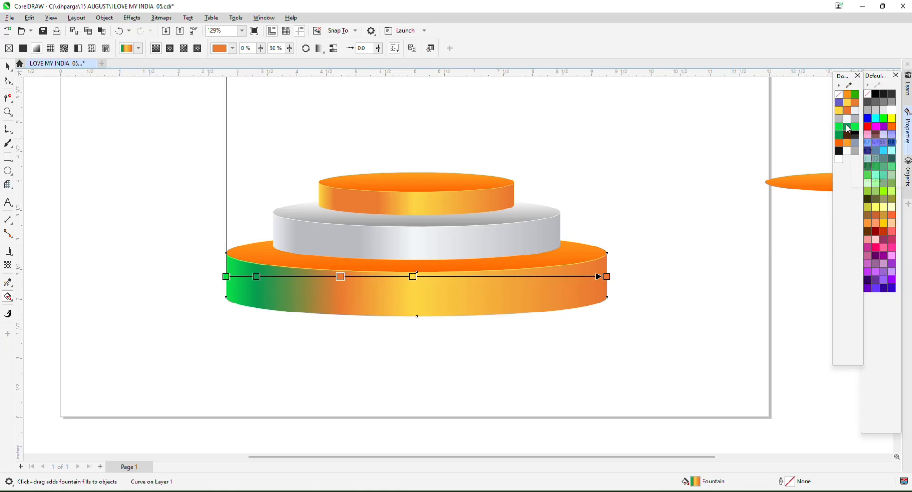
pyautogui.click(845, 128)
pyautogui.moveTo(854, 127); pyautogui.dragTo(414, 276)
pyautogui.click(606, 276)
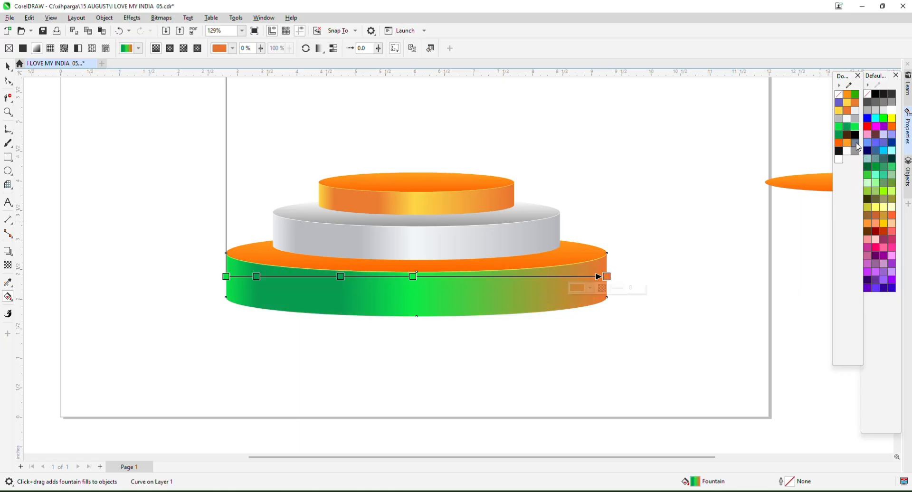
pyautogui.click(839, 135)
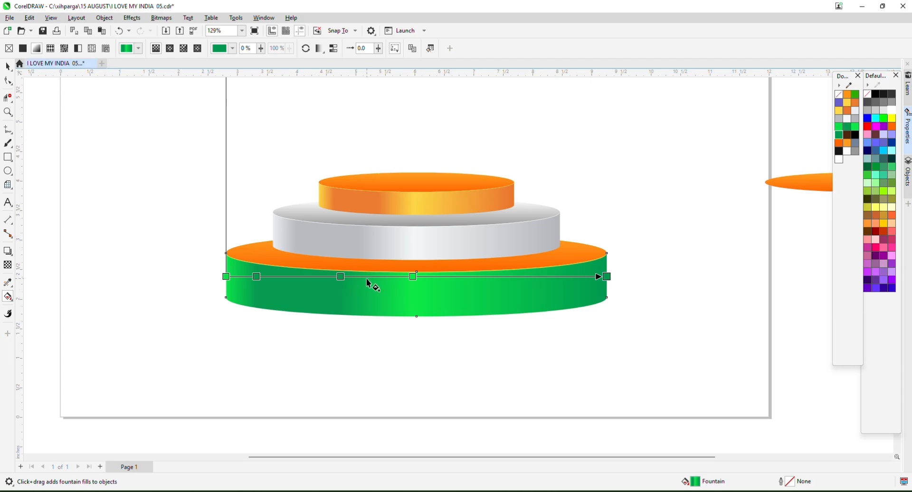
# Turn the bottom tier's top-surface gradient green with a deeper green end stop.
pyautogui.click(374, 265)
pyautogui.click(457, 237)
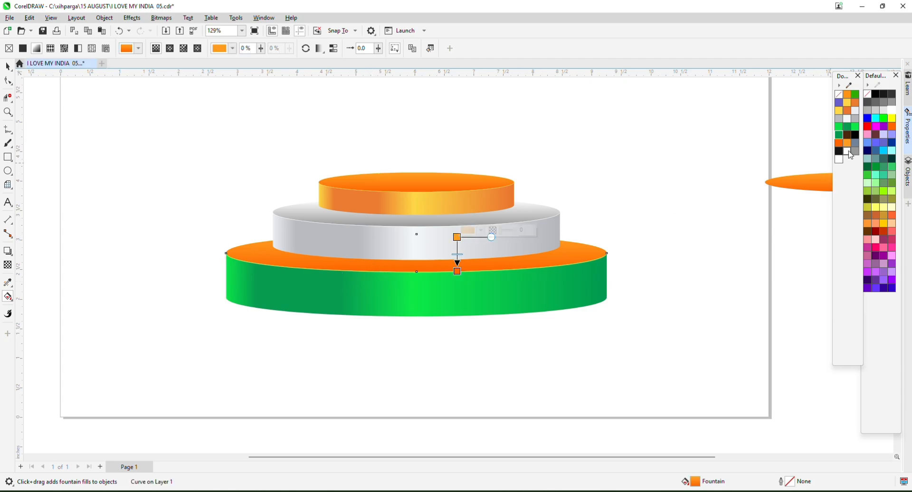
pyautogui.click(840, 135)
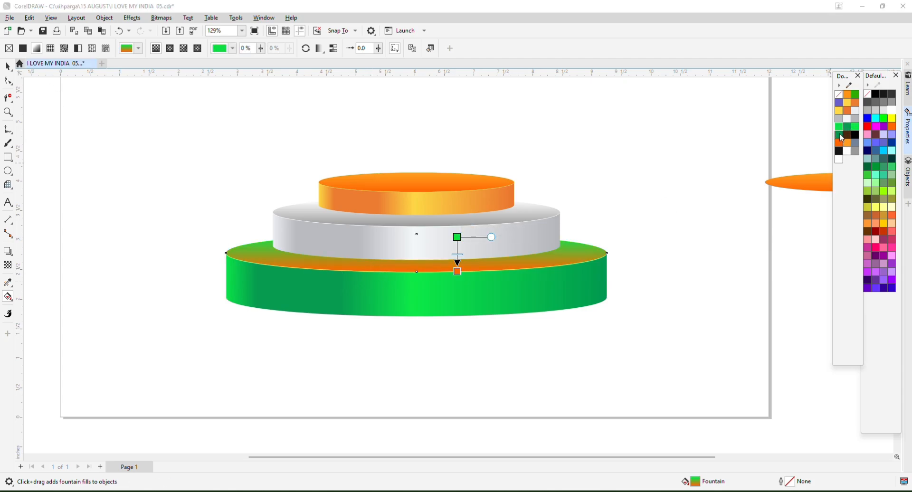
pyautogui.moveTo(458, 275); pyautogui.dragTo(457, 272)
pyautogui.click(457, 272)
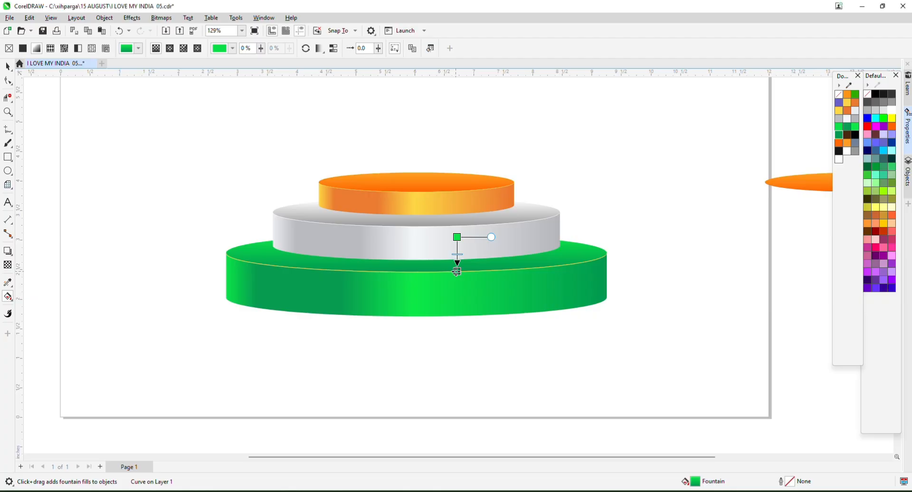
pyautogui.click(876, 177)
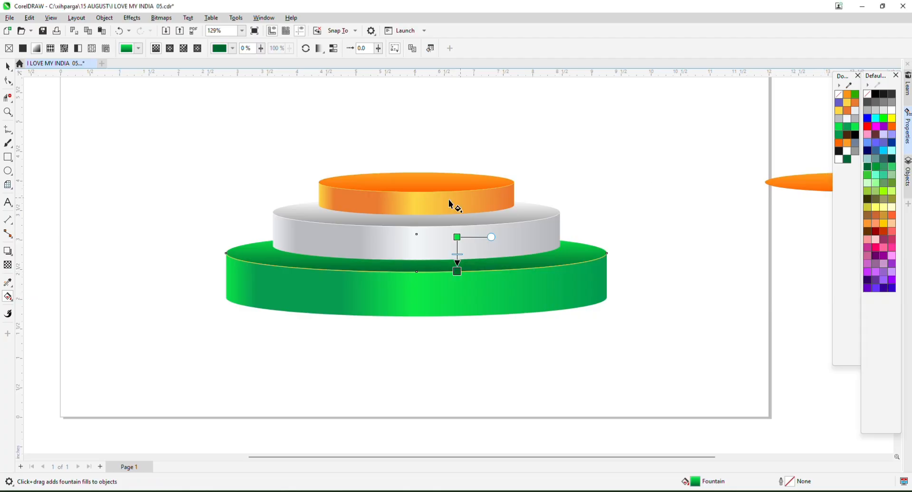
pyautogui.click(8, 66)
pyautogui.moveTo(156, 231); pyautogui.dragTo(343, 282)
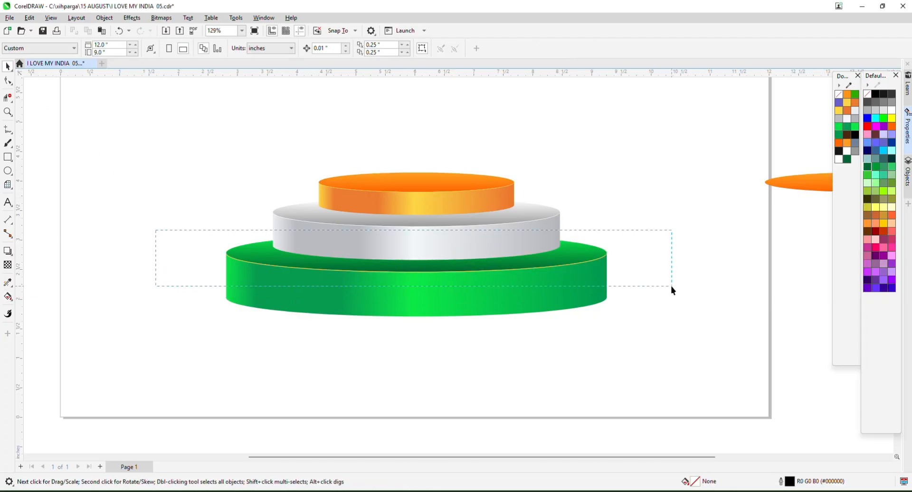
# Try a bright green fill on the green tier's band, then undo it.
pyautogui.moveTo(671, 287); pyautogui.dragTo(671, 286)
pyautogui.click(881, 122)
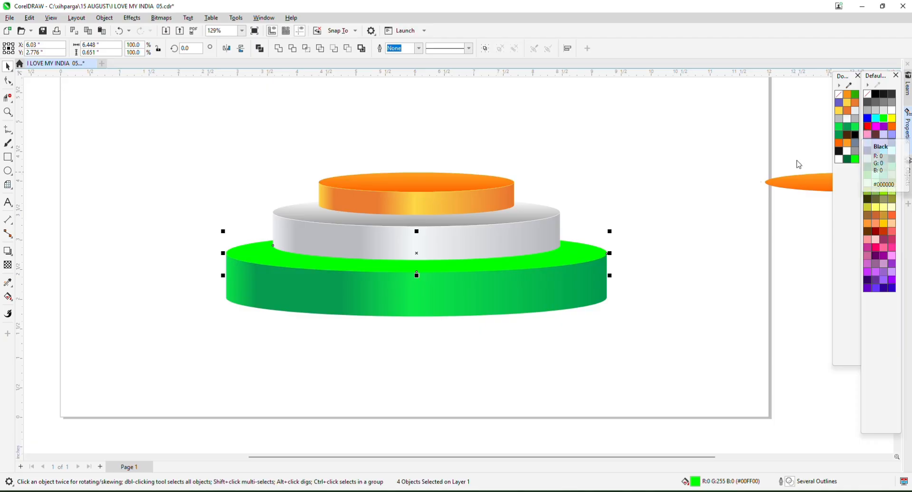
pyautogui.press('super')
pyautogui.click(743, 232)
pyautogui.hotkey('ctrl', 'z')
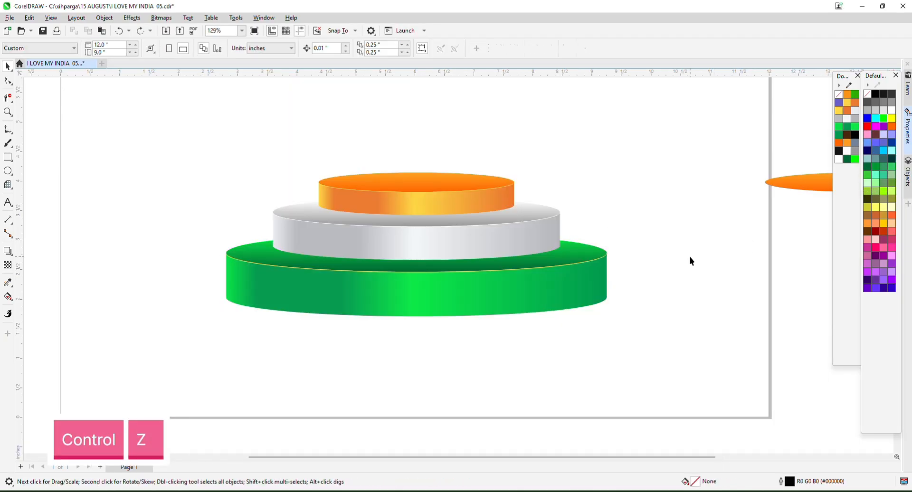
pyautogui.scroll(2, 616, 262)
pyautogui.scroll(3, 592, 259)
# Recolour the green tier's thin rim line bright green and clear the selection.
pyautogui.moveTo(598, 272); pyautogui.dragTo(605, 292)
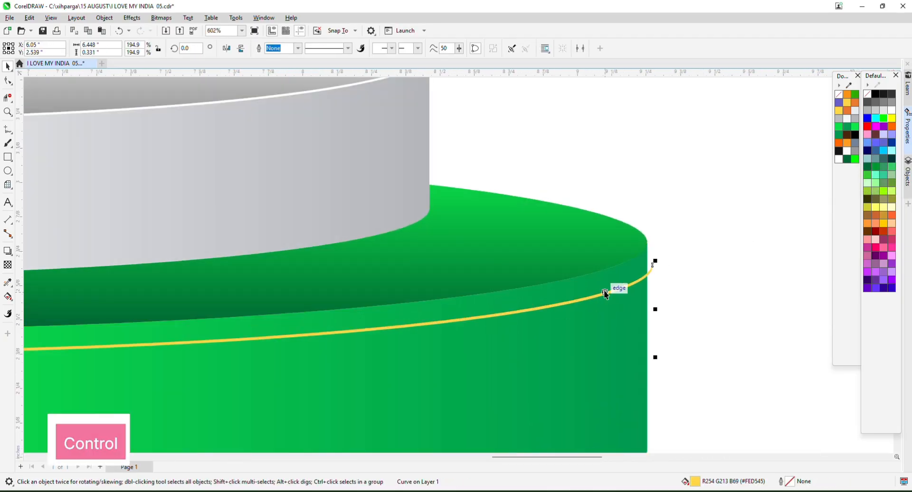
pyautogui.hotkey('ctrl', 'z')
pyautogui.click(882, 119)
pyautogui.scroll(-5, 576, 246)
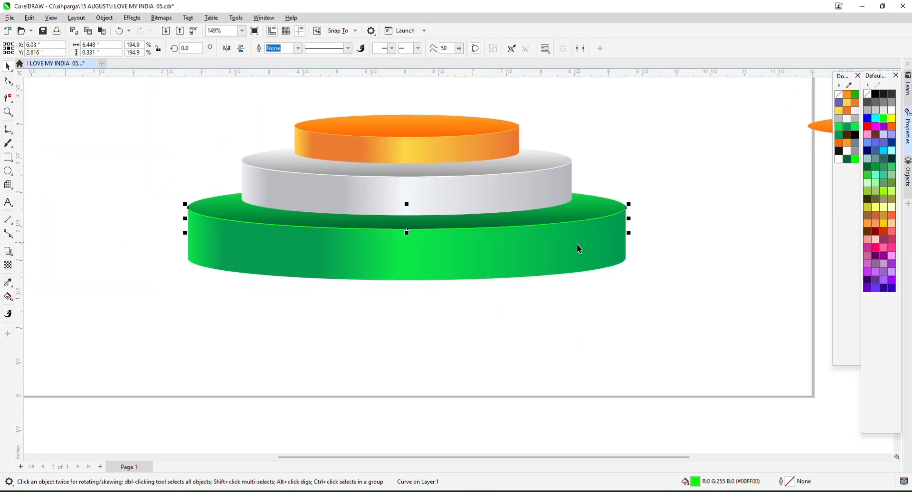
pyautogui.click(548, 309)
pyautogui.scroll(-2, 427, 260)
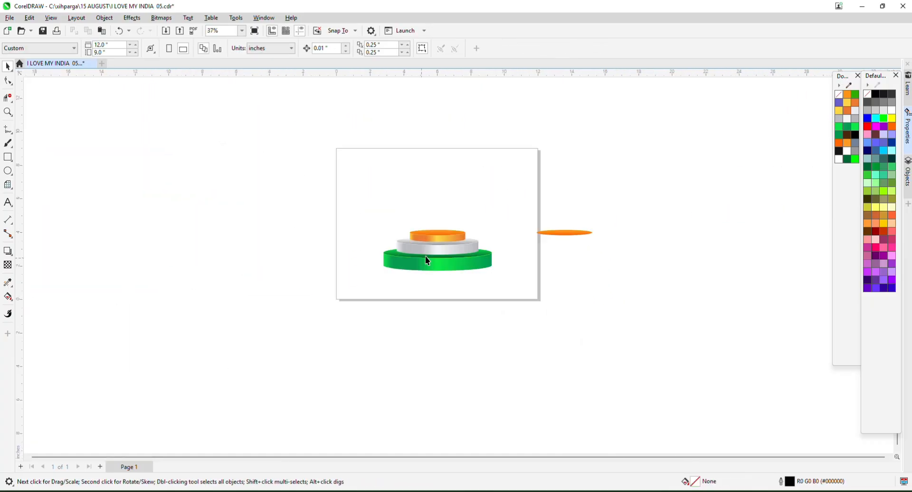
pyautogui.scroll(4, 401, 205)
# Select all pieces of the upper two tiers and group them with Ctrl+G.
pyautogui.moveTo(587, 286); pyautogui.dragTo(585, 284)
pyautogui.rightClick(494, 252)
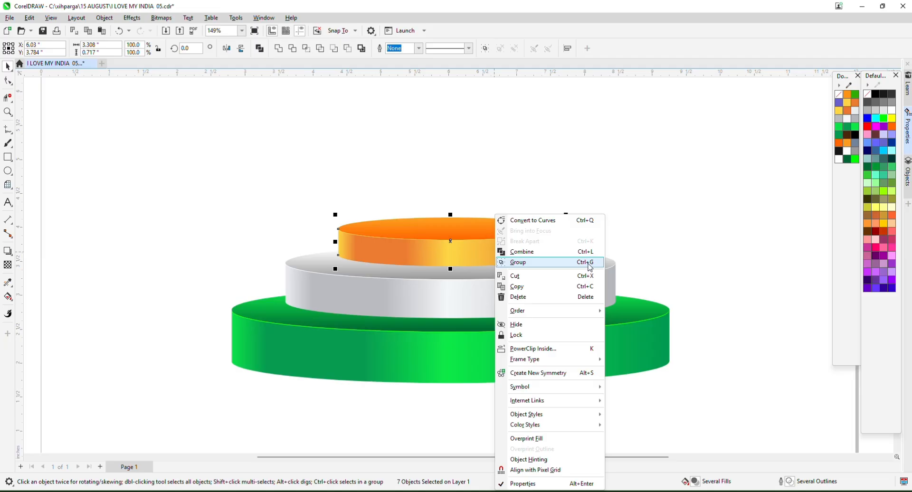
pyautogui.click(238, 175)
pyautogui.moveTo(640, 346); pyautogui.dragTo(642, 346)
pyautogui.moveTo(467, 246); pyautogui.dragTo(523, 295)
pyautogui.hotkey('ctrl', 'z')
pyautogui.moveTo(501, 247); pyautogui.dragTo(603, 290)
pyautogui.hotkey('ctrl', 'z')
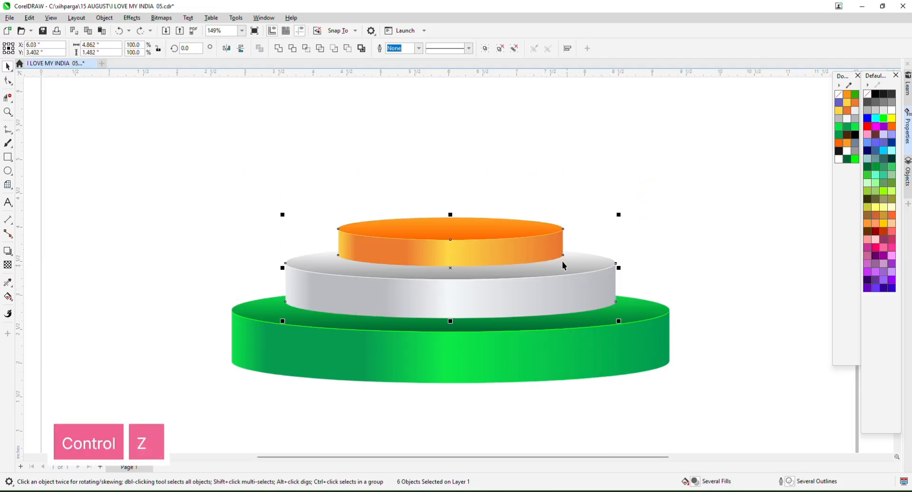
pyautogui.hotkey('ctrl', 'z')
pyautogui.hotkey('ctrl', 'z')
pyautogui.hotkey('ctrl', 'z')
pyautogui.moveTo(253, 245); pyautogui.dragTo(652, 322)
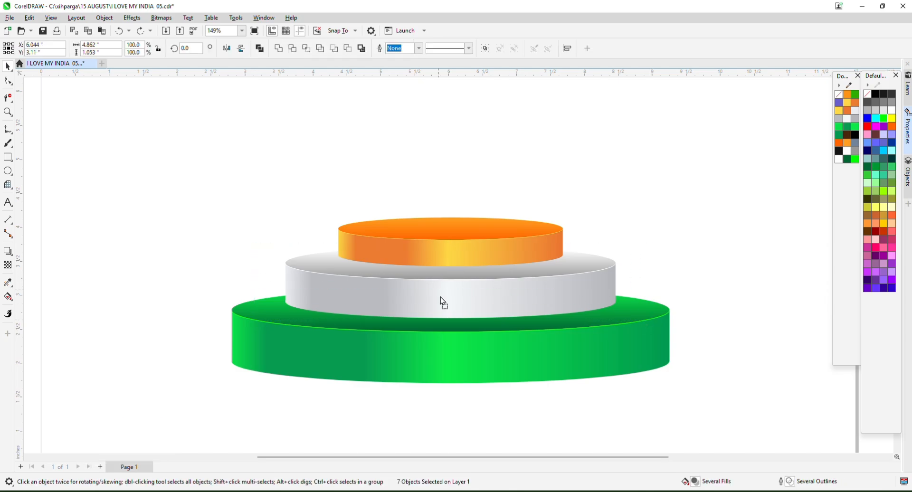
pyautogui.moveTo(440, 297); pyautogui.dragTo(455, 298)
pyautogui.hotkey('ctrl', 'z')
pyautogui.hotkey('ctrl', 'g')
# Select the green tier's six side-wall and top pieces and group them.
pyautogui.click(192, 292)
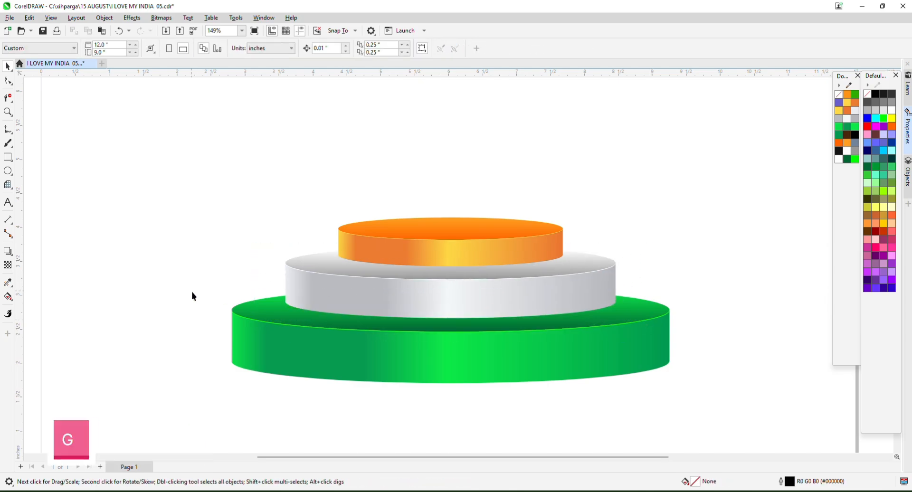
pyautogui.moveTo(192, 291); pyautogui.dragTo(774, 400)
pyautogui.moveTo(582, 342); pyautogui.dragTo(590, 374)
pyautogui.hotkey('ctrl', 'z')
pyautogui.keyDown('shift'); pyautogui.click(647, 302); pyautogui.keyUp('shift')
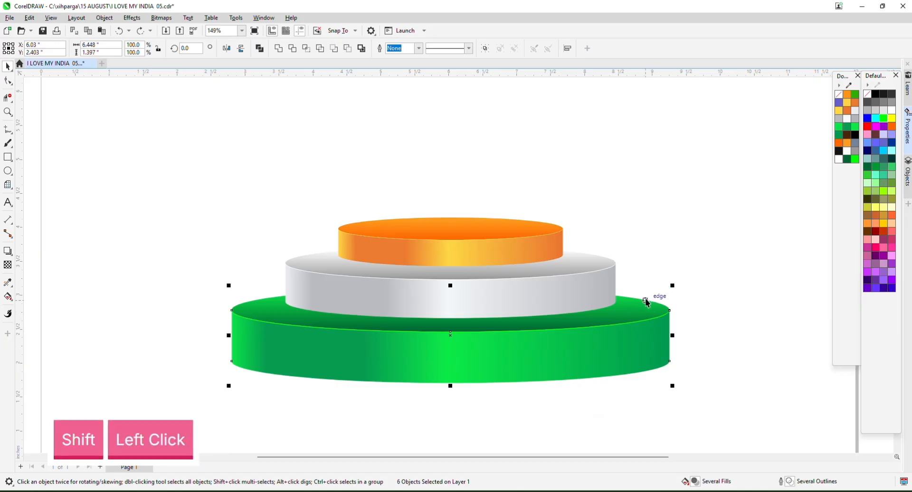
pyautogui.moveTo(647, 302); pyautogui.dragTo(655, 350)
pyautogui.hotkey('ctrl', 'z')
pyautogui.hotkey('ctrl', 'g')
pyautogui.scroll(-6, 456, 292)
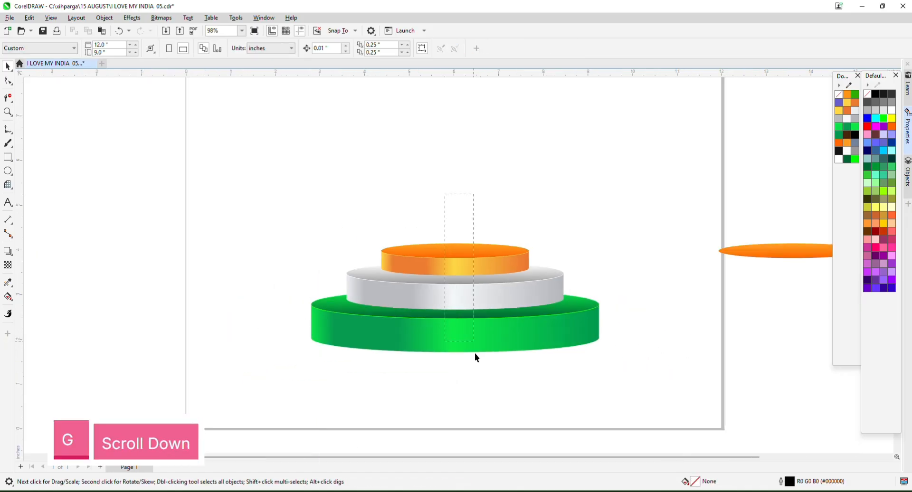
pyautogui.scroll(6, 451, 305)
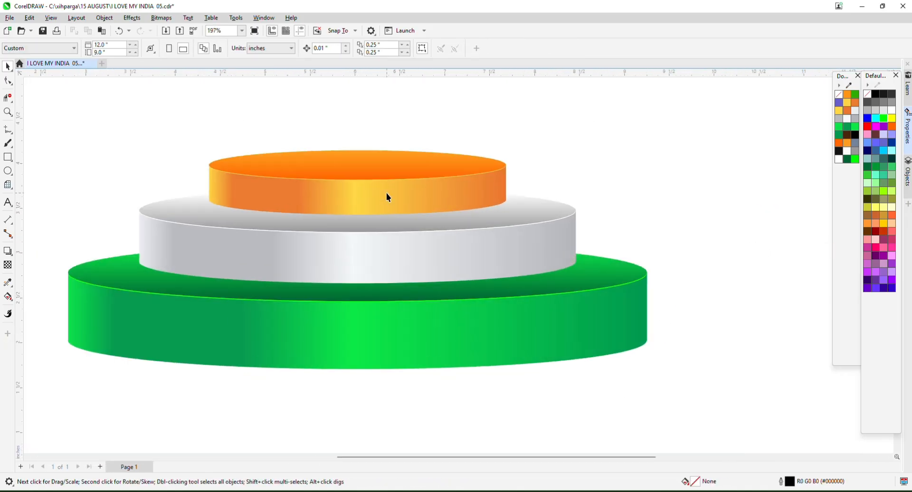
# Give the orange top tier a drop shadow cast downward with the Drop Shadow tool.
pyautogui.click(384, 197)
pyautogui.click(14, 252)
pyautogui.click(29, 251)
pyautogui.scroll(1, 297, 195)
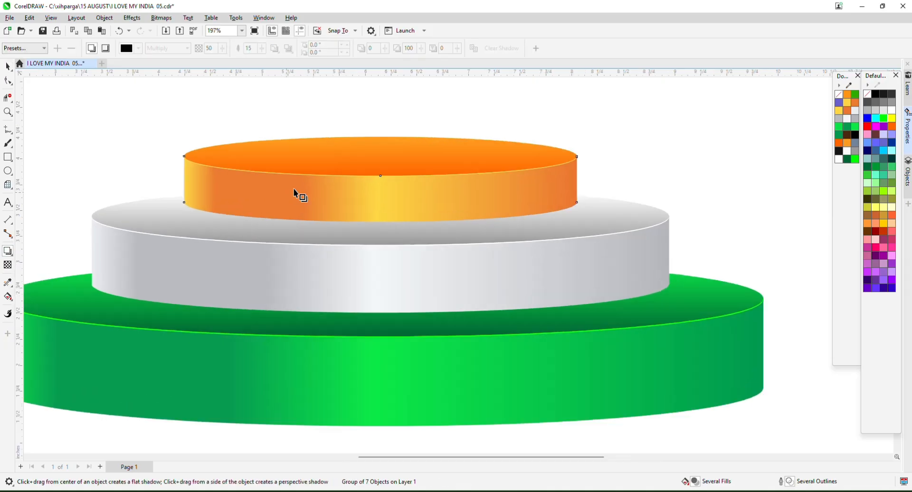
pyautogui.moveTo(380, 179); pyautogui.dragTo(380, 227)
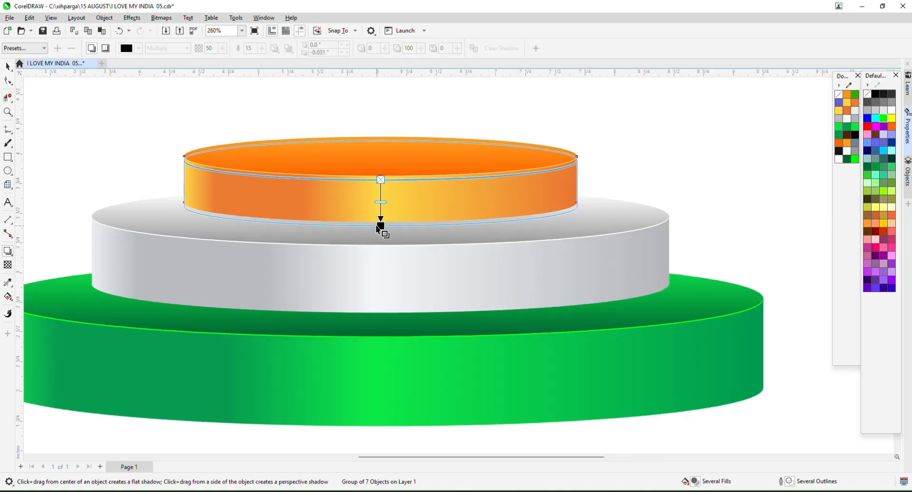
pyautogui.scroll(-2, 471, 187)
pyautogui.scroll(-2, 464, 224)
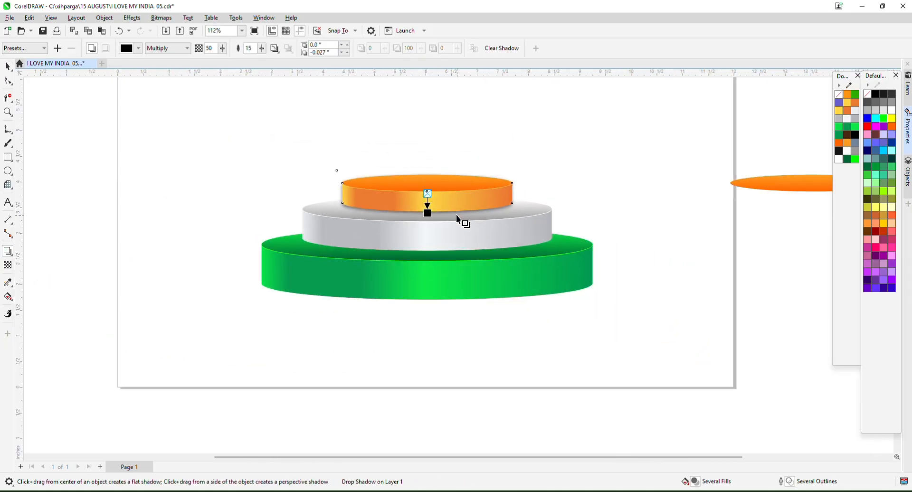
pyautogui.scroll(1, 398, 174)
pyautogui.scroll(1, 445, 268)
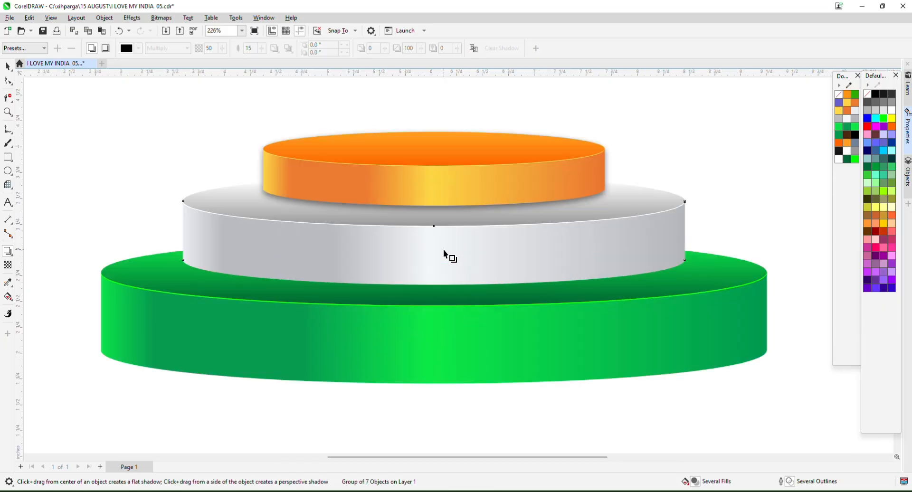
# Add a drop shadow beneath the grey middle tier.
pyautogui.moveTo(443, 254); pyautogui.dragTo(433, 361)
pyautogui.scroll(-1, 451, 317)
pyautogui.scroll(2, 442, 283)
pyautogui.scroll(-2, 440, 305)
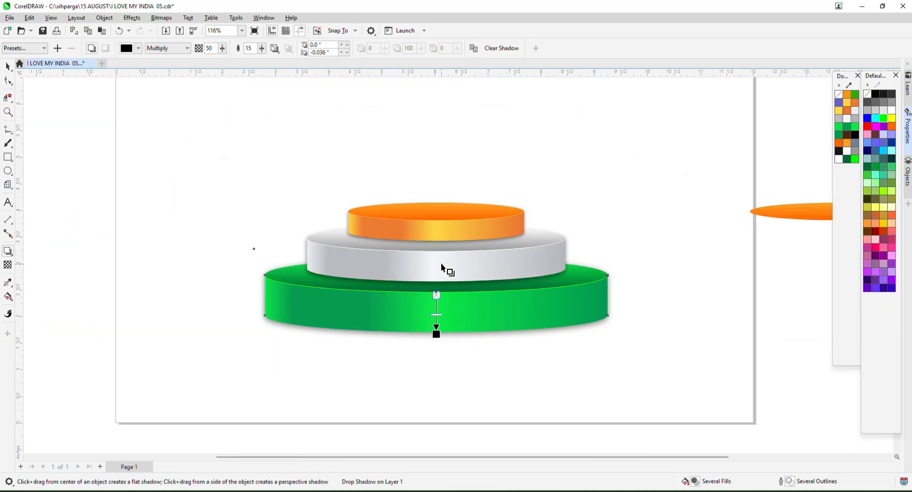
# Break the green base's drop shadow apart, cut and paste it, then undo the paste.
pyautogui.click(7, 65)
pyautogui.scroll(1, 458, 350)
pyautogui.rightClick(434, 329)
pyautogui.click(530, 333)
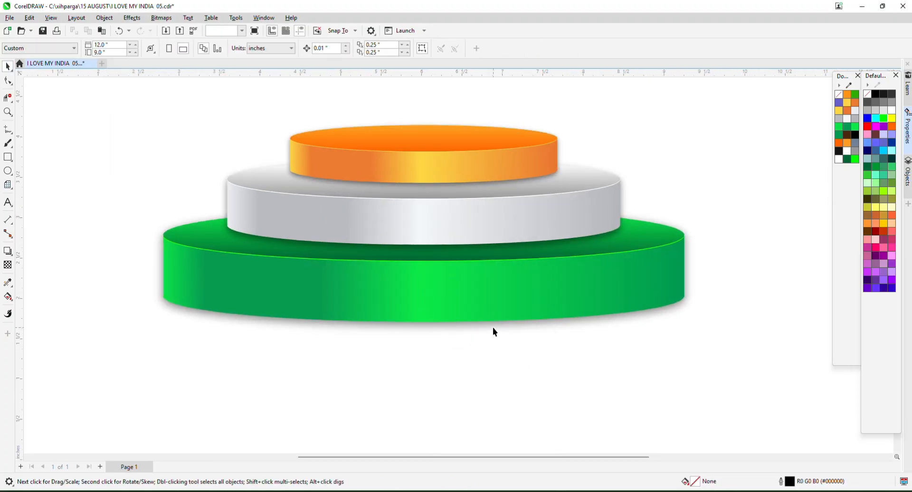
pyautogui.rightClick(494, 331)
pyautogui.click(546, 89)
pyautogui.hotkey('ctrl', 'v')
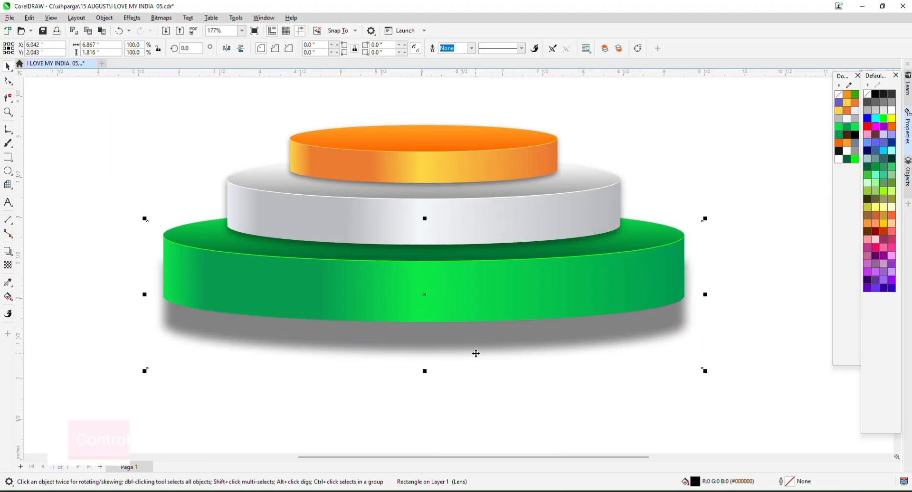
pyautogui.hotkey('ctrl', 'z')
# Clear the selection and zoom out to show all objects with F4.
pyautogui.scroll(-1, 494, 320)
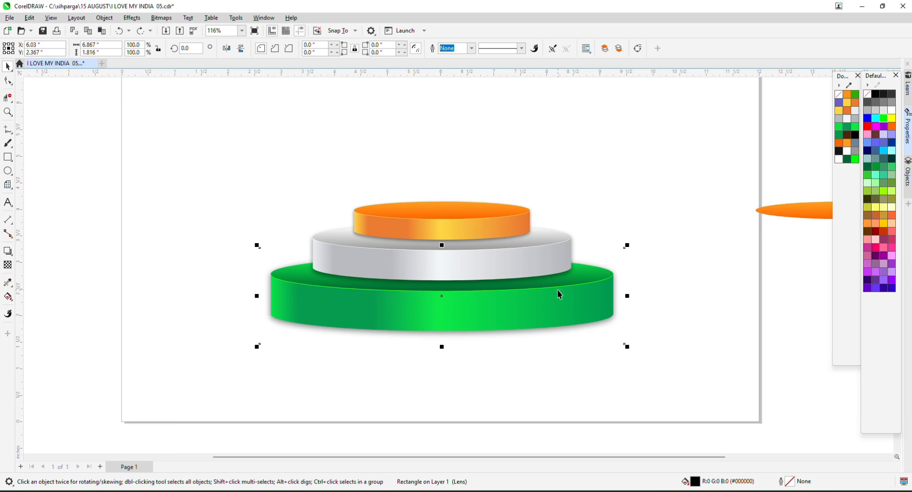
pyautogui.click(370, 179)
pyautogui.press('F4')
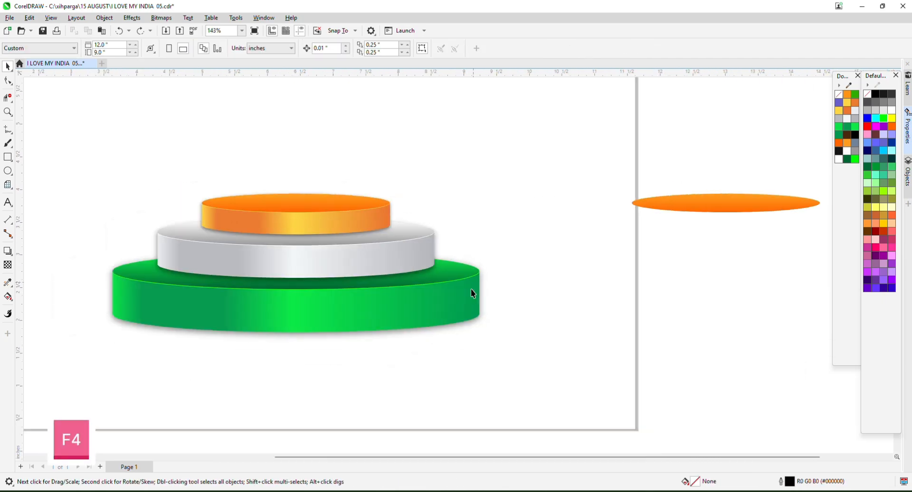
pyautogui.scroll(1, 474, 223)
# Create a page-sized rectangle and resize it to cover the lower part of the page.
pyautogui.scroll(1, 433, 302)
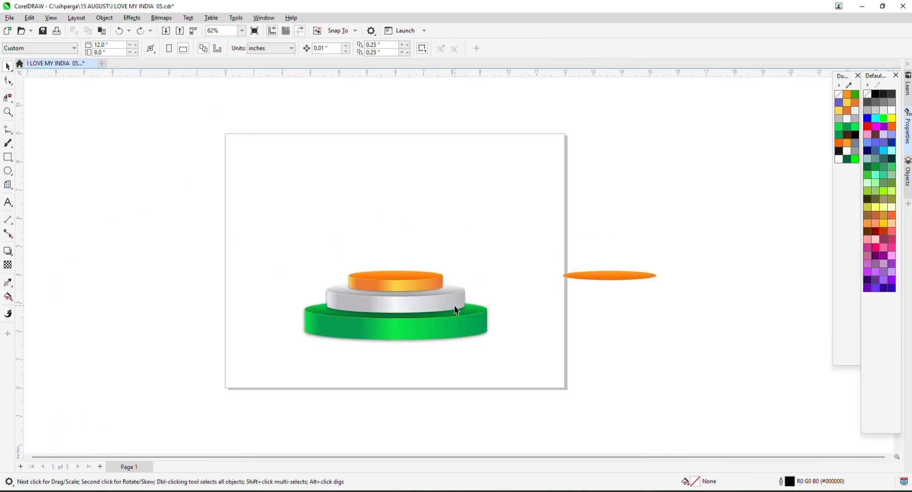
pyautogui.click(8, 157)
pyautogui.doubleClick(12, 158)
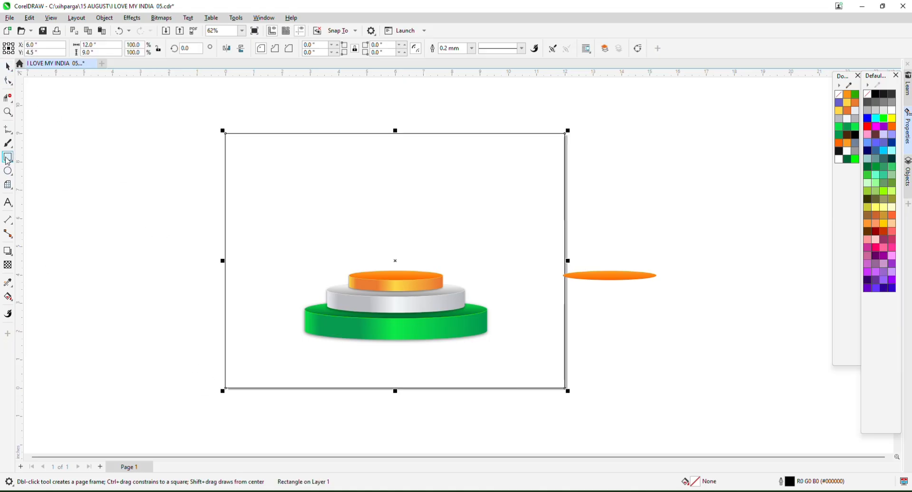
pyautogui.moveTo(225, 388); pyautogui.dragTo(564, 299)
# Fill the rectangle 10% Black with no outline and send it behind the pedestal.
pyautogui.click(6, 67)
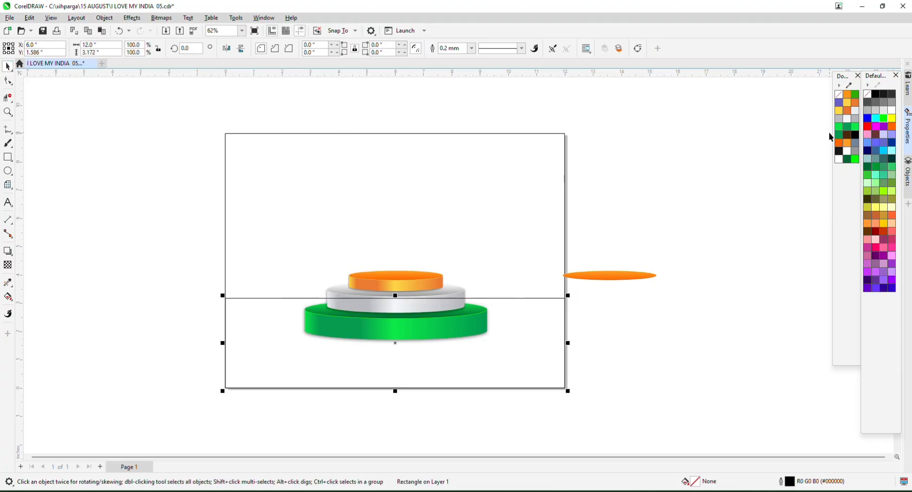
pyautogui.click(876, 112)
pyautogui.rightClick(867, 94)
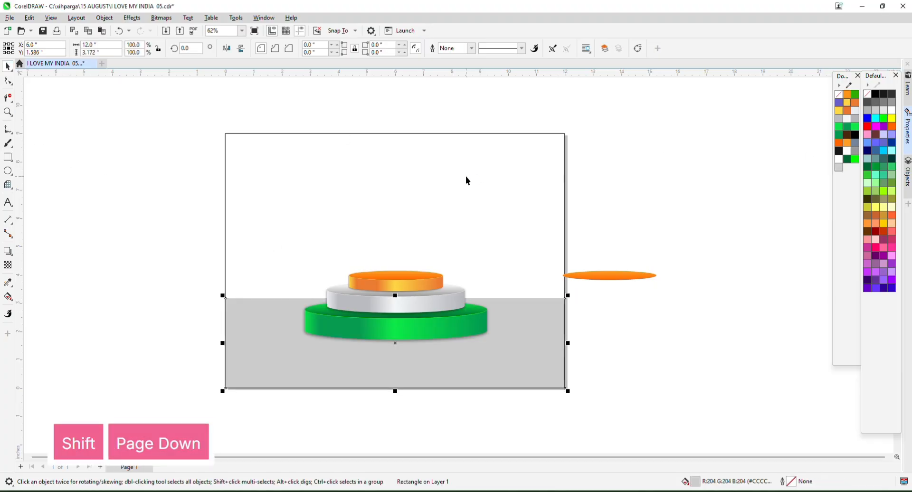
pyautogui.hotkey('shift', 'pagedown')
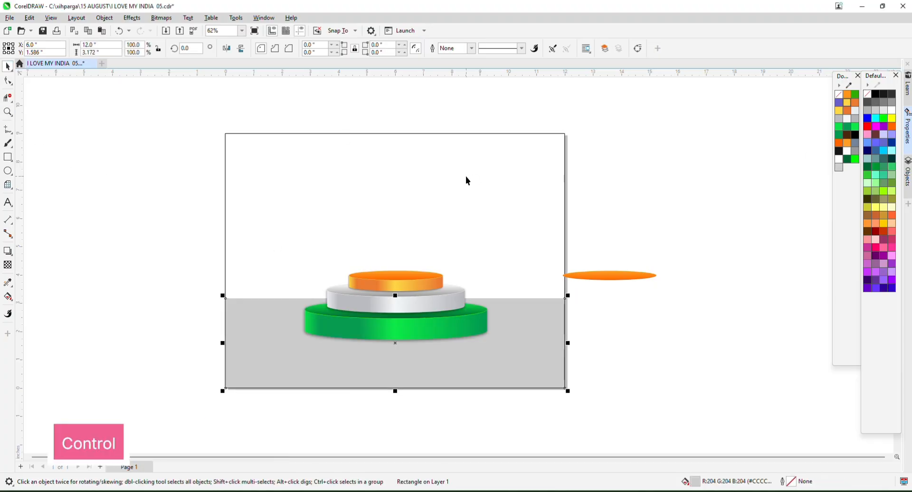
pyautogui.click(878, 111)
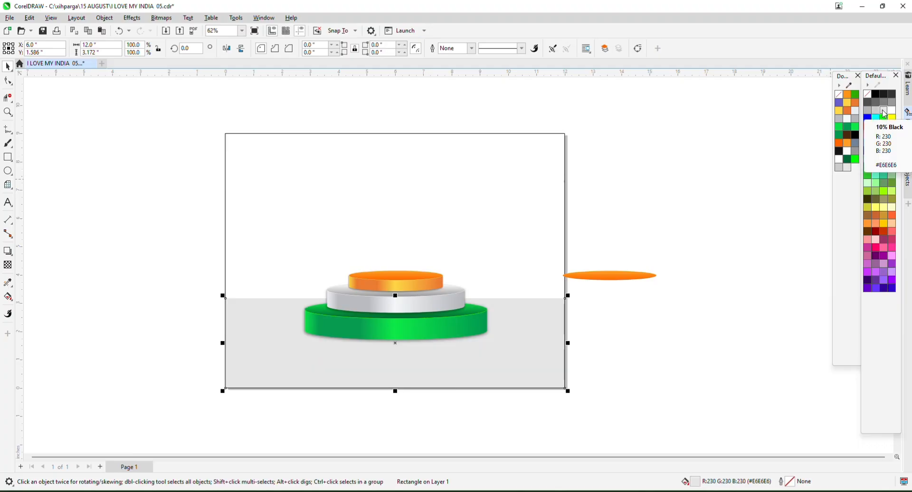
pyautogui.click(649, 193)
# Draw a closed wavy shape over the page's left side with the Pen tool.
pyautogui.click(8, 131)
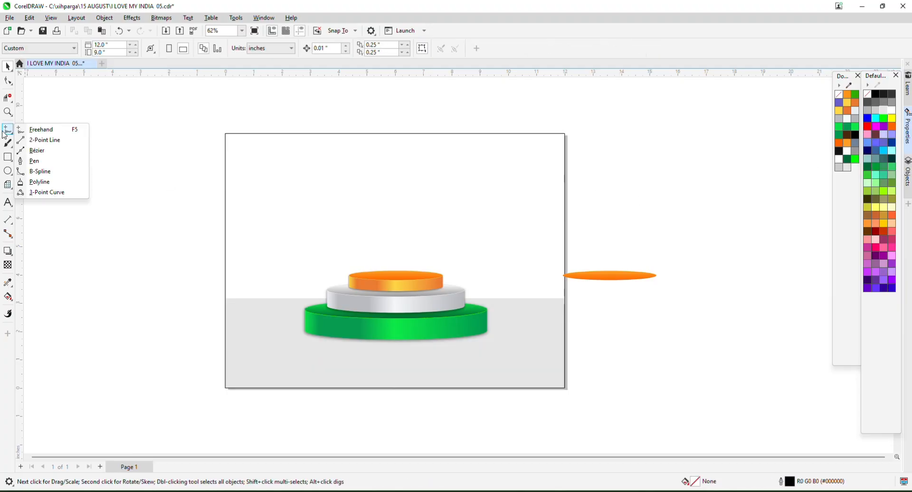
pyautogui.click(29, 158)
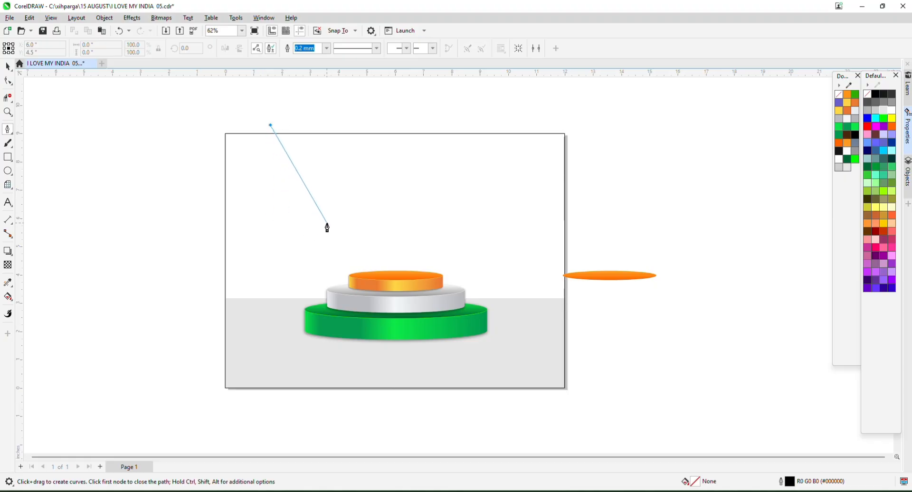
pyautogui.moveTo(337, 225); pyautogui.dragTo(458, 254)
pyautogui.click(323, 382)
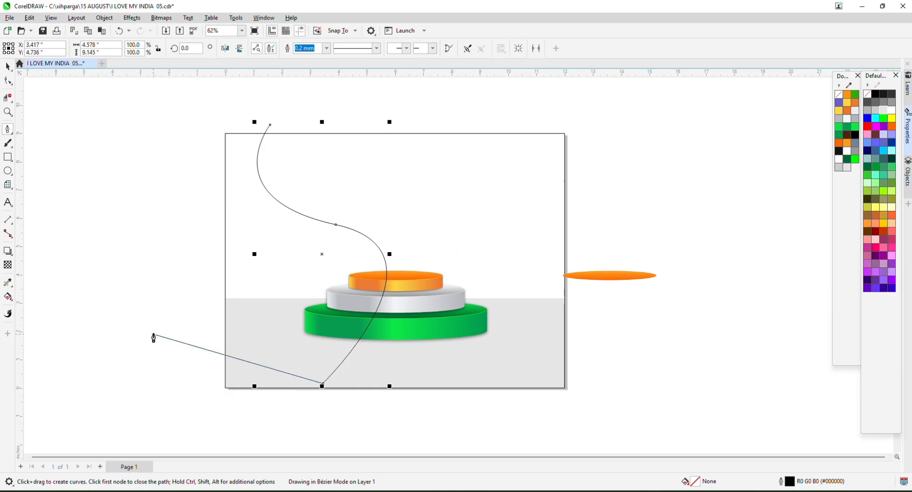
pyautogui.click(152, 334)
pyautogui.click(197, 111)
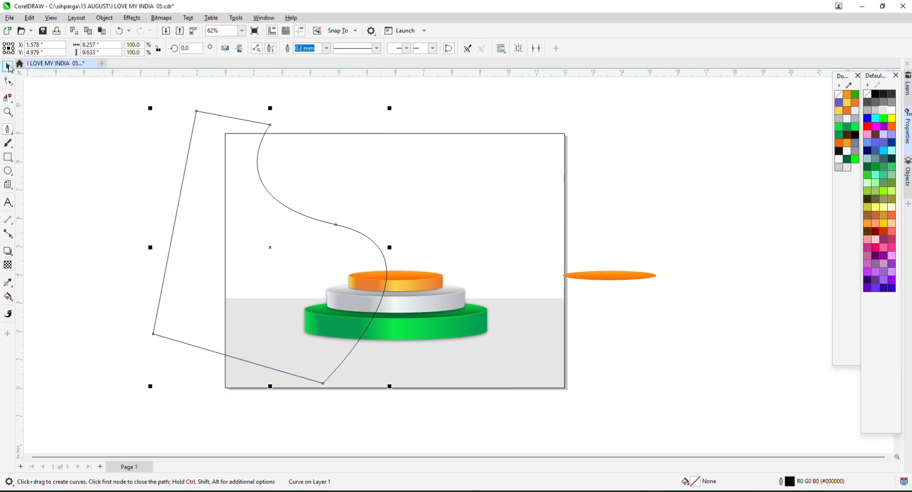
# Start a second wave curve from the page top sweeping down the right side.
pyautogui.click(392, 117)
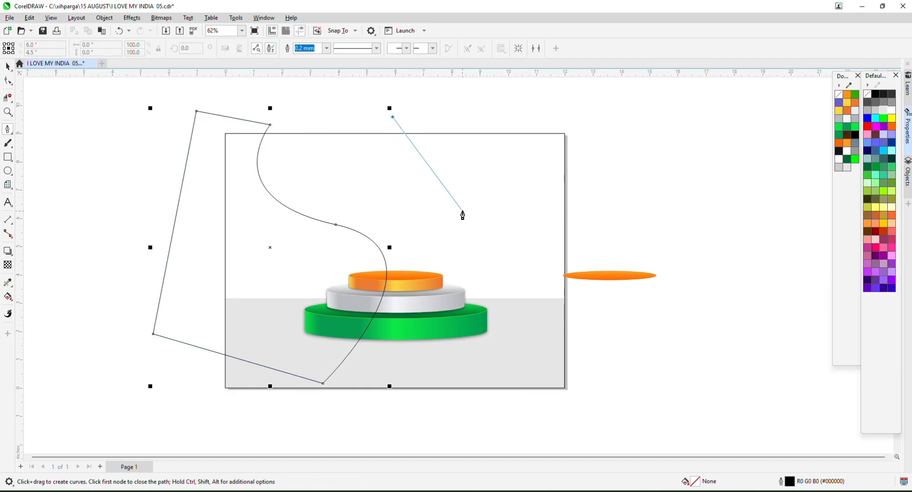
pyautogui.moveTo(467, 207); pyautogui.dragTo(574, 223)
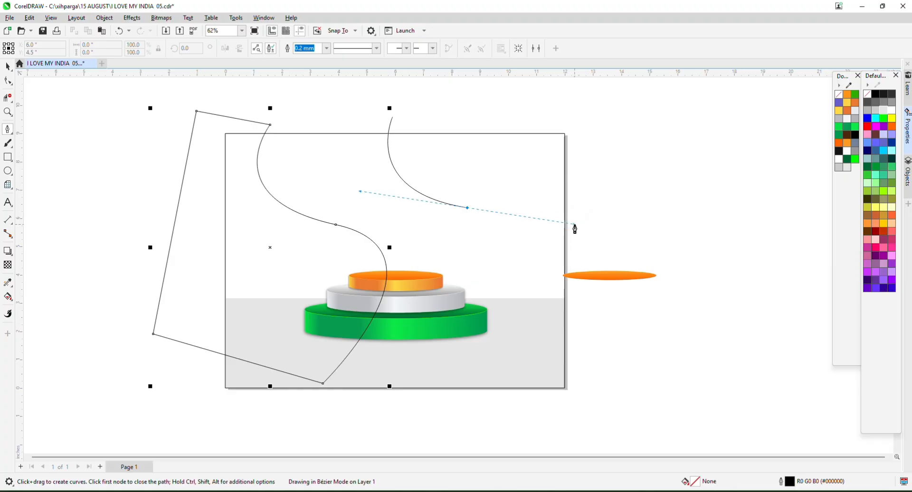
pyautogui.hotkey('ctrl', 'z')
pyautogui.click(414, 108)
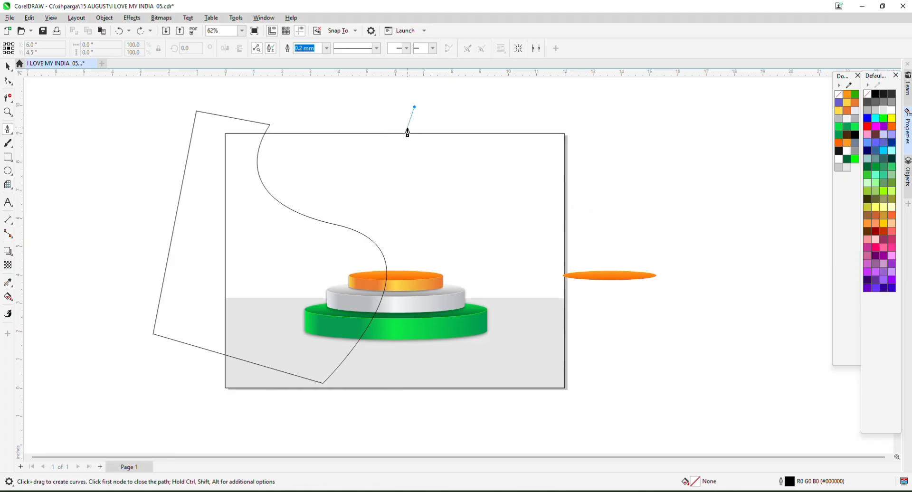
pyautogui.moveTo(439, 170); pyautogui.dragTo(537, 196)
pyautogui.moveTo(551, 299); pyautogui.dragTo(550, 334)
# Finish and close the right-hand wave shape beyond the page's upper right corner.
pyautogui.click(614, 342)
pyautogui.click(644, 139)
pyautogui.moveTo(617, 105); pyautogui.dragTo(612, 103)
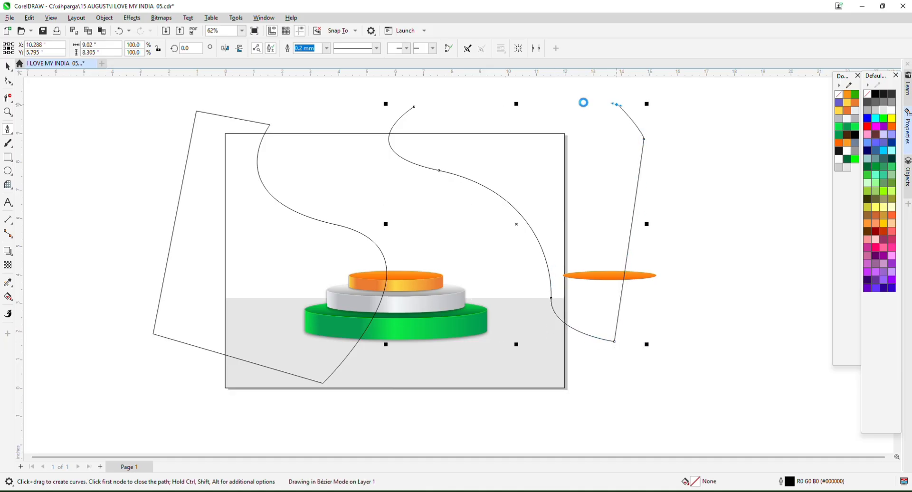
pyautogui.click(414, 109)
pyautogui.press('space')
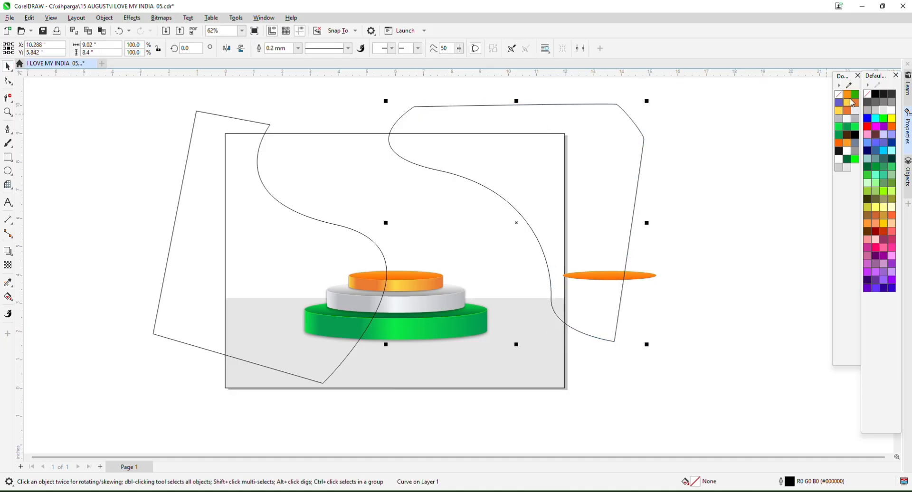
# Fill the right wave green with no outline and PowerClip it inside the page rectangle.
pyautogui.click(851, 102)
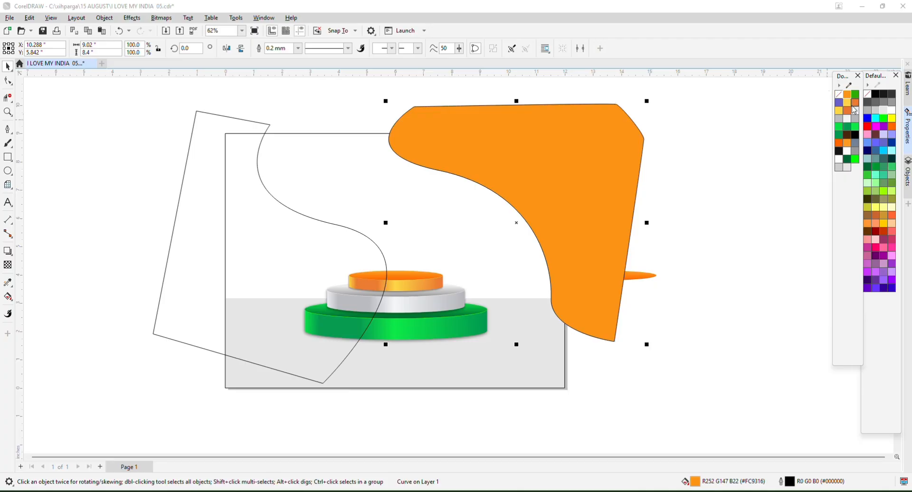
pyautogui.click(854, 94)
pyautogui.rightClick(838, 94)
pyautogui.rightClick(497, 171)
pyautogui.click(553, 284)
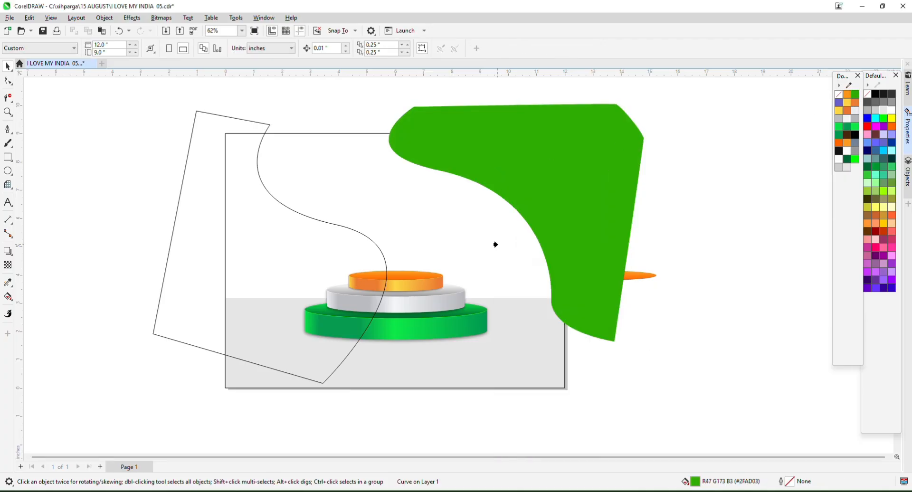
pyautogui.click(495, 245)
# Fill the left wave orange with no outline and clip it inside the page rectangle.
pyautogui.click(206, 124)
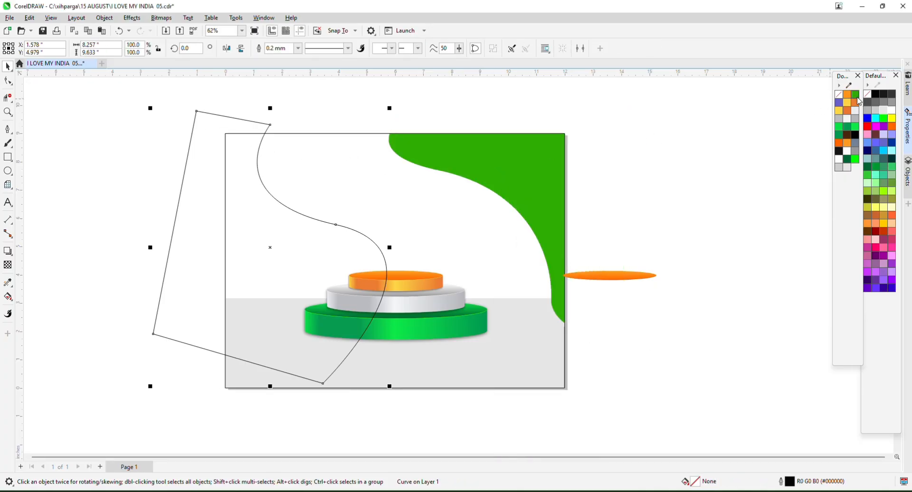
pyautogui.click(856, 100)
pyautogui.rightClick(838, 95)
pyautogui.rightClick(240, 212)
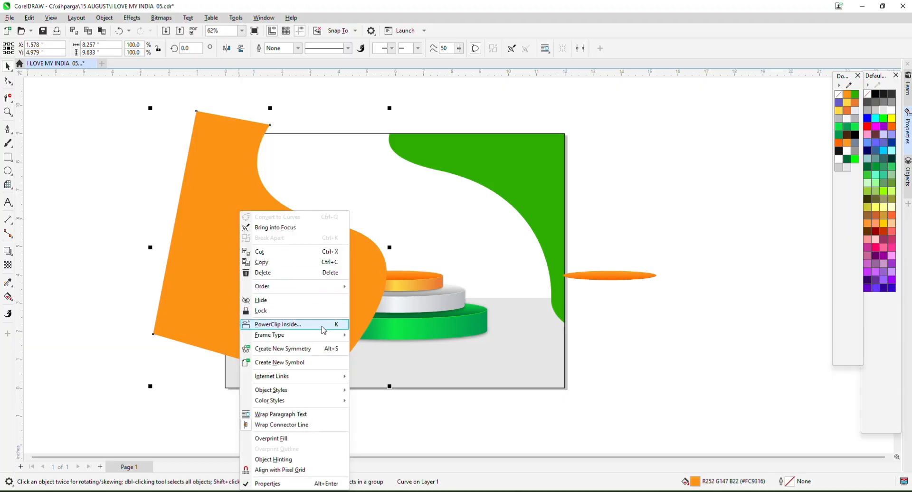
pyautogui.click(323, 324)
# Inside the PowerClip, send the green and orange waves behind the other contents.
pyautogui.click(511, 240)
pyautogui.keyDown('ctrl'); pyautogui.click(482, 163); pyautogui.keyUp('ctrl')
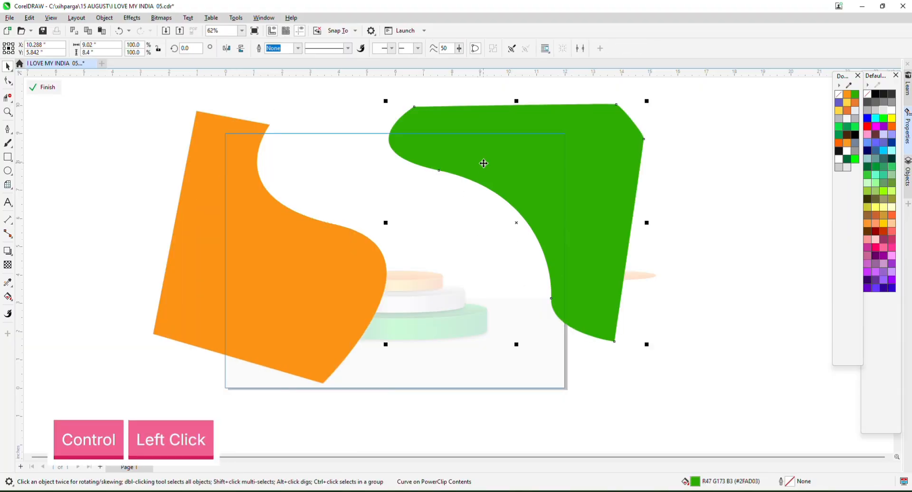
pyautogui.keyDown('shift'); pyautogui.click(270, 239); pyautogui.keyUp('shift')
pyautogui.hotkey('shift', 'pagedown')
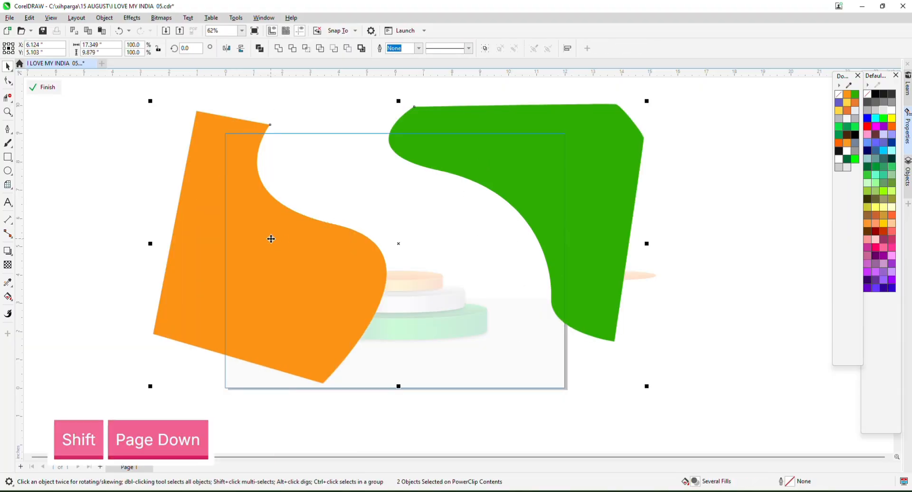
pyautogui.keyDown('ctrl'); pyautogui.click(99, 227); pyautogui.keyUp('ctrl')
pyautogui.click(520, 373)
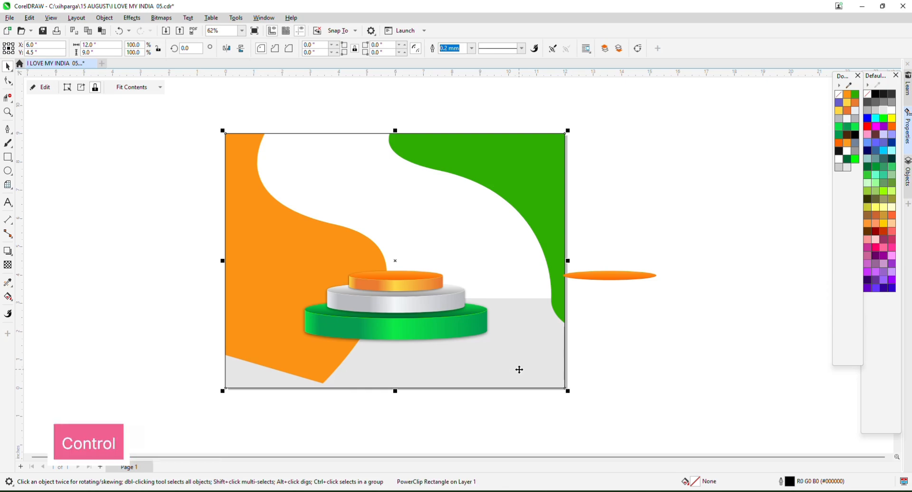
pyautogui.keyDown('ctrl'); pyautogui.click(477, 321); pyautogui.keyUp('ctrl')
# Select the grey floor panel and podium pieces and bring them to the front.
pyautogui.keyDown('ctrl'); pyautogui.click(112, 262); pyautogui.keyUp('ctrl')
pyautogui.click(110, 258)
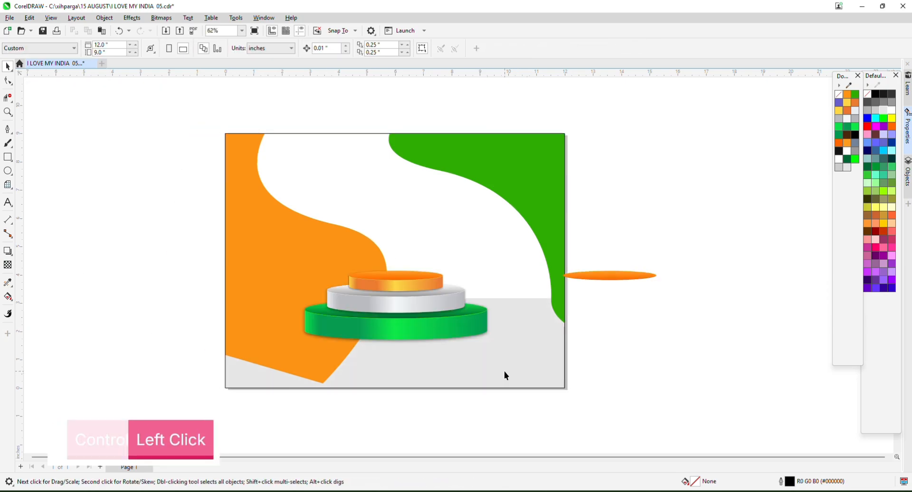
pyautogui.moveTo(503, 371); pyautogui.dragTo(508, 382)
pyautogui.hotkey('ctrl', 'z')
pyautogui.moveTo(118, 199)
pyautogui.mouseDown()
pyautogui.moveTo(174, 214)
pyautogui.moveTo(639, 426)
pyautogui.moveTo(614, 420)
pyautogui.mouseUp()
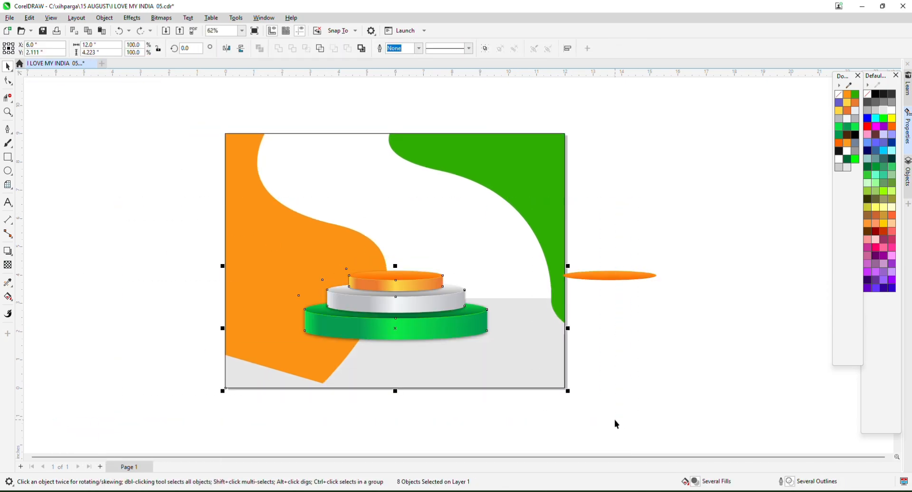
pyautogui.hotkey('shift', 'pageup')
pyautogui.press('pageup')
# Draw a thin tall rectangle up from the orange tier, filled dark brown with no outline.
pyautogui.click(659, 363)
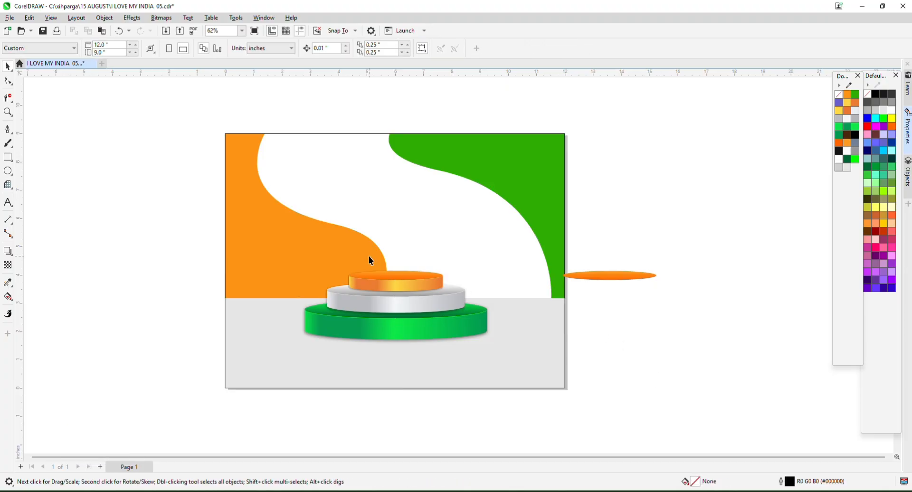
pyautogui.scroll(1, 369, 257)
pyautogui.scroll(-1, 377, 267)
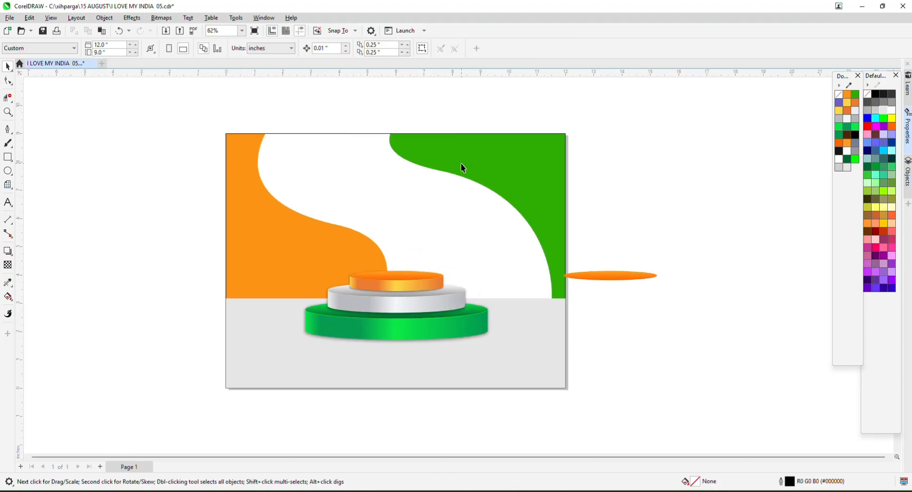
pyautogui.click(8, 157)
pyautogui.scroll(4, 437, 228)
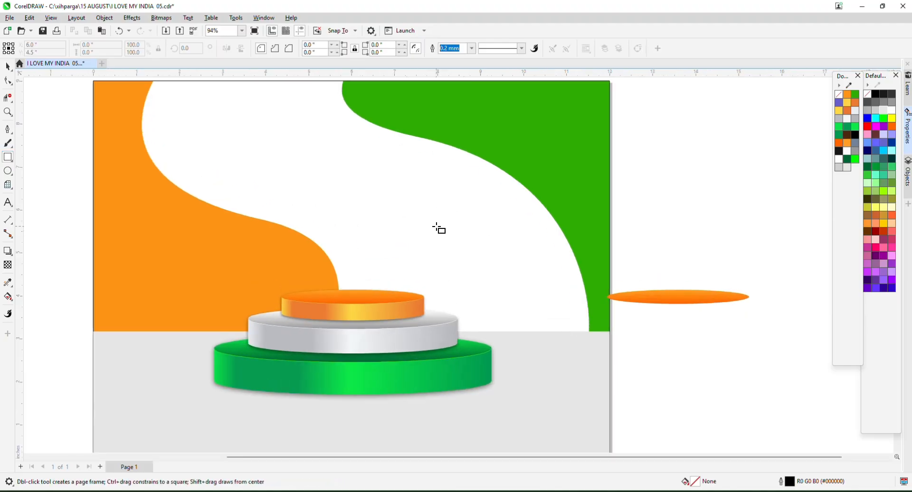
pyautogui.moveTo(342, 305); pyautogui.dragTo(343, 136)
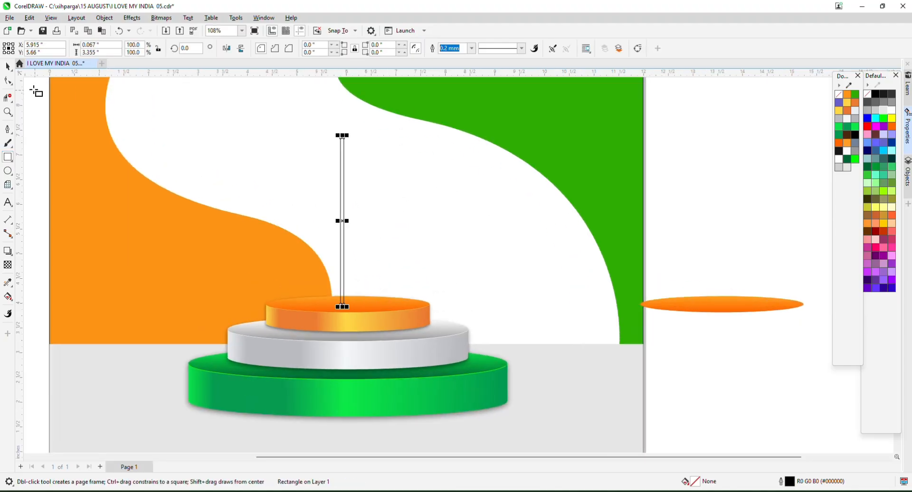
pyautogui.click(846, 134)
pyautogui.rightClick(838, 95)
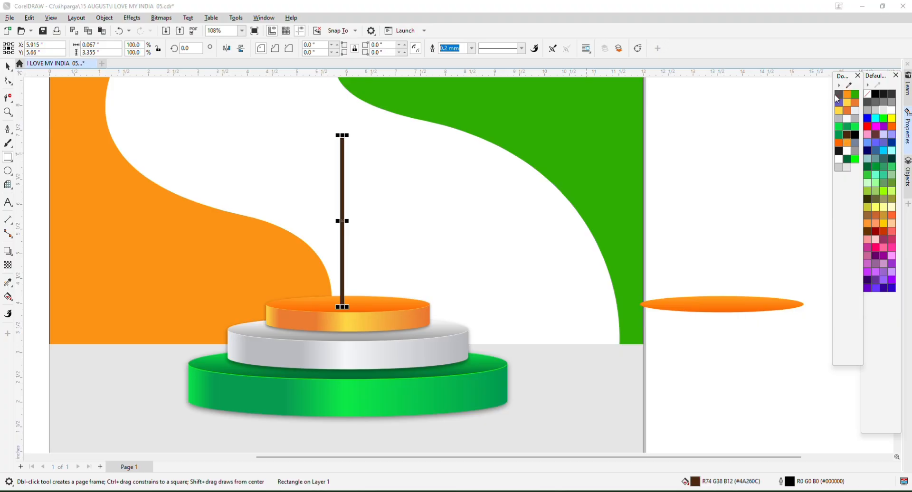
# Centre the brown pole horizontally on the podium.
pyautogui.hotkey('shift', 'F4')
pyautogui.click(8, 67)
pyautogui.keyDown('shift'); pyautogui.click(437, 293); pyautogui.keyUp('shift')
pyautogui.press('c')
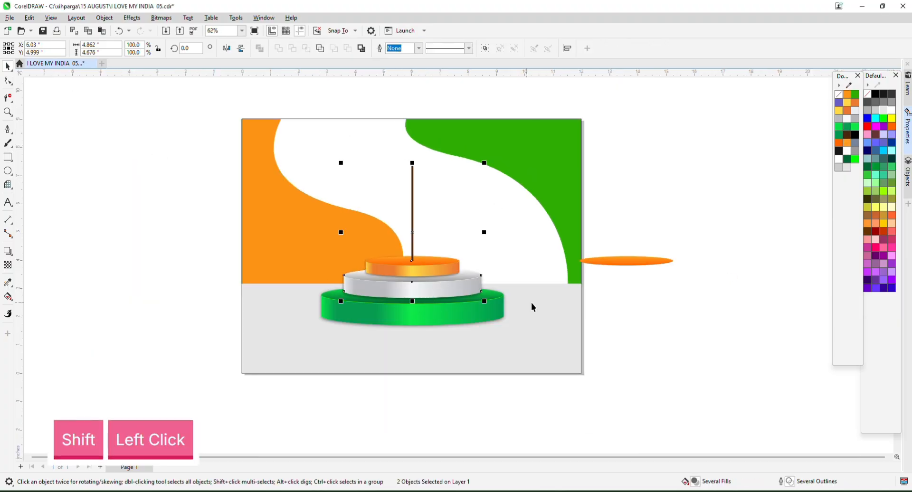
pyautogui.click(686, 337)
# Stretch the pole upward to 3.605 inches tall.
pyautogui.scroll(3, 423, 275)
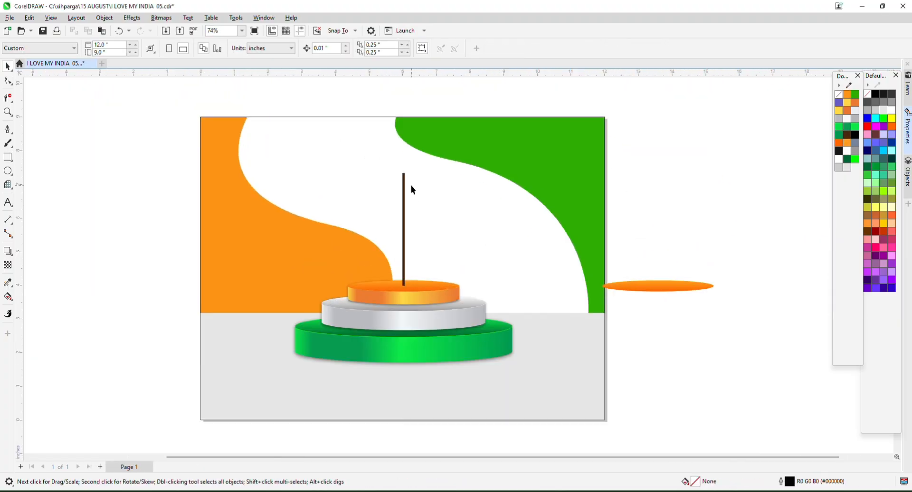
pyautogui.scroll(4, 399, 149)
pyautogui.click(408, 198)
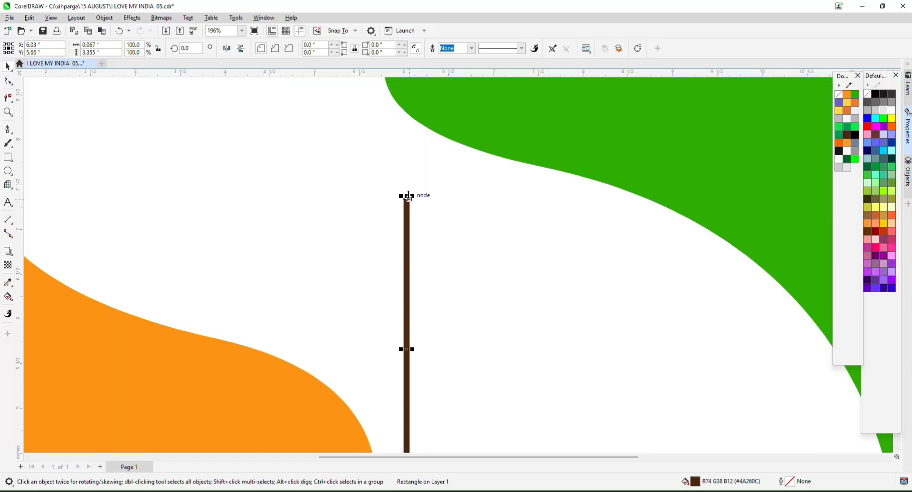
pyautogui.moveTo(408, 195); pyautogui.dragTo(408, 172)
pyautogui.scroll(-5, 406, 192)
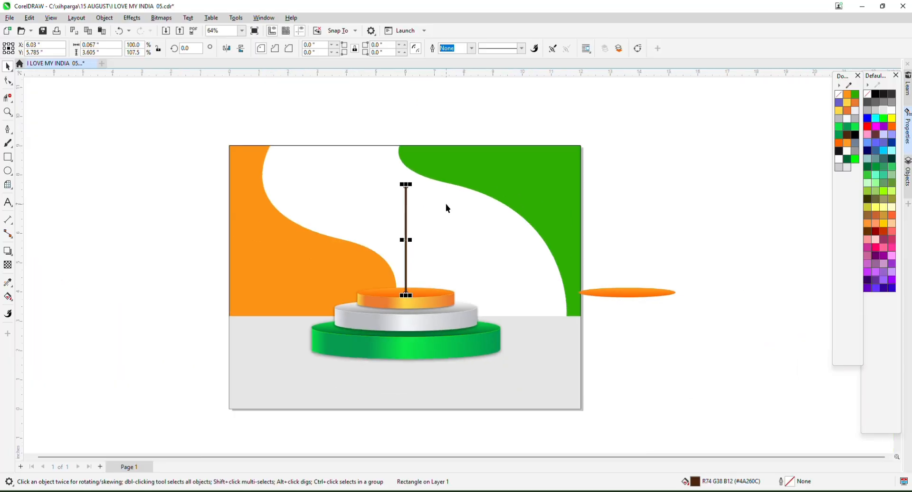
pyautogui.scroll(2, 446, 208)
# Pen a wavy line from the top of the brown pole out to the right.
pyautogui.click(8, 129)
pyautogui.scroll(2, 382, 184)
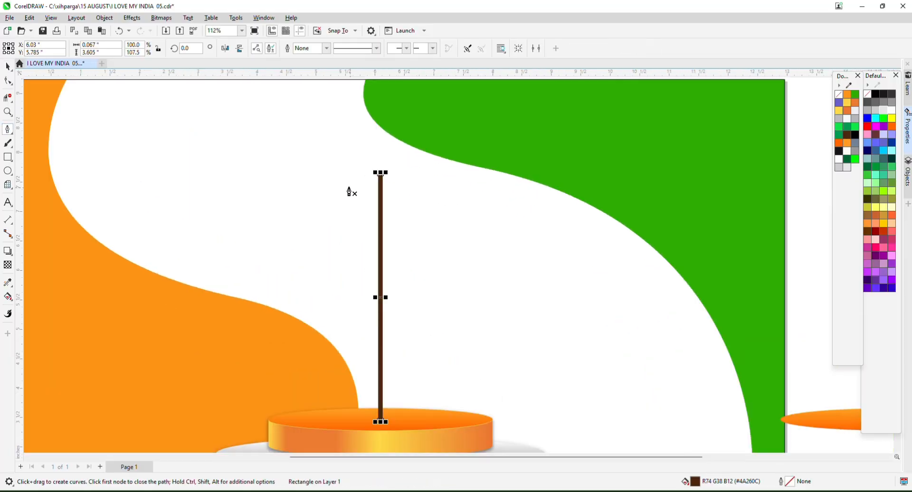
pyautogui.click(366, 182)
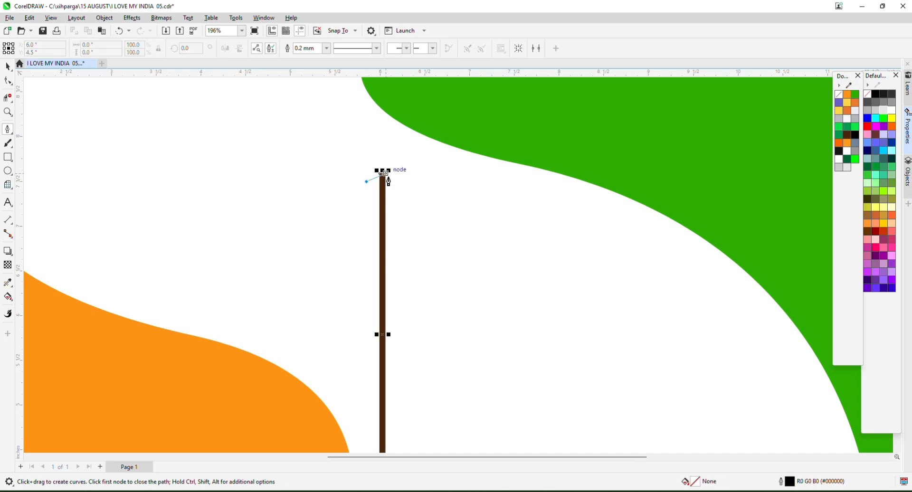
pyautogui.click(385, 193)
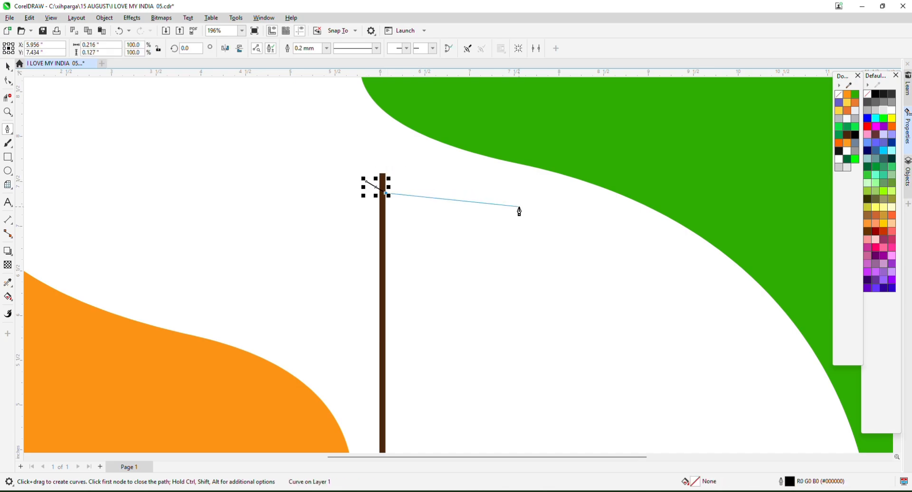
pyautogui.moveTo(546, 221); pyautogui.dragTo(629, 275)
pyautogui.click(662, 232)
pyautogui.press('Return')
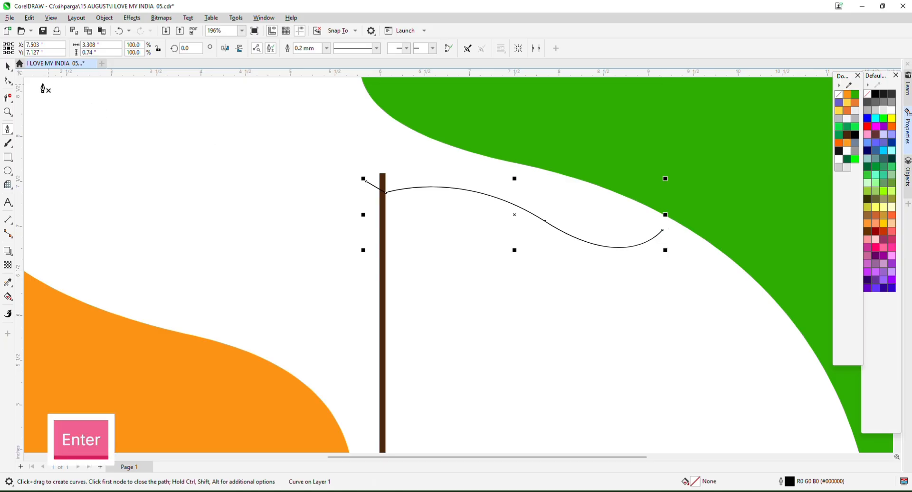
# Duplicate the wavy line downward so four parallel waves stream from the pole.
pyautogui.click(8, 68)
pyautogui.scroll(1, 385, 192)
pyautogui.moveTo(386, 194); pyautogui.dragTo(387, 235)
pyautogui.scroll(-2, 387, 235)
pyautogui.hotkey('ctrl', 'd')
pyautogui.hotkey('ctrl', 'd')
pyautogui.scroll(-1, 470, 232)
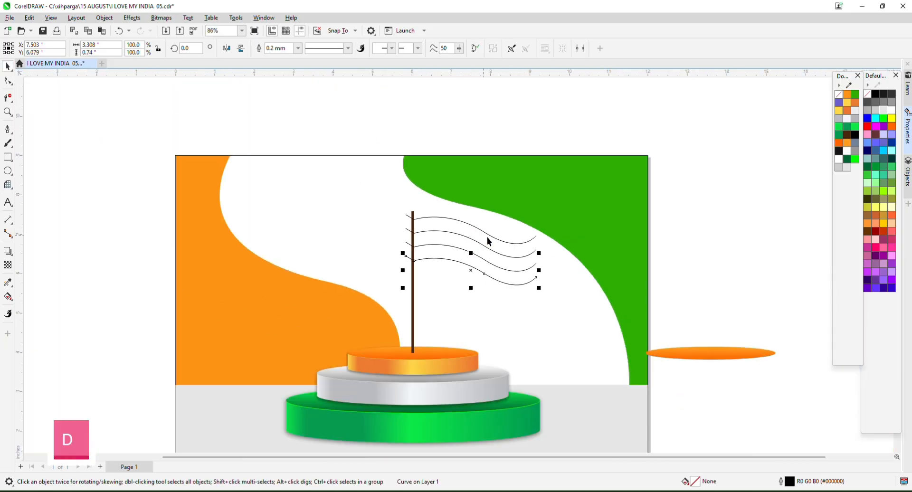
pyautogui.scroll(4, 551, 250)
# Draw a curved right edge across the ends of the four waves, top to bottom.
pyautogui.click(8, 129)
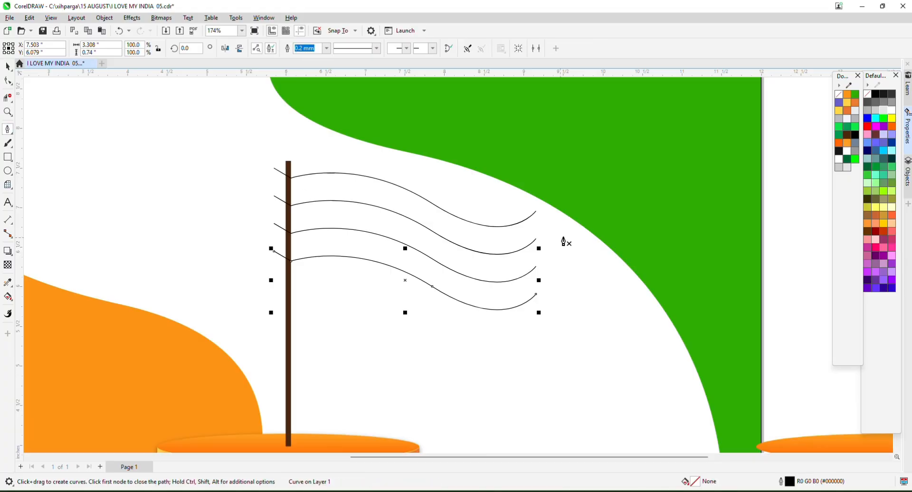
pyautogui.scroll(1, 610, 238)
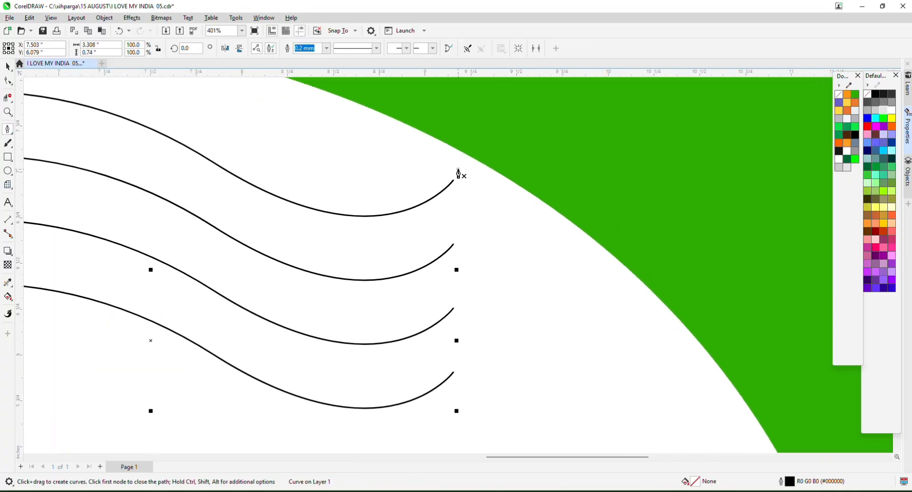
pyautogui.click(457, 174)
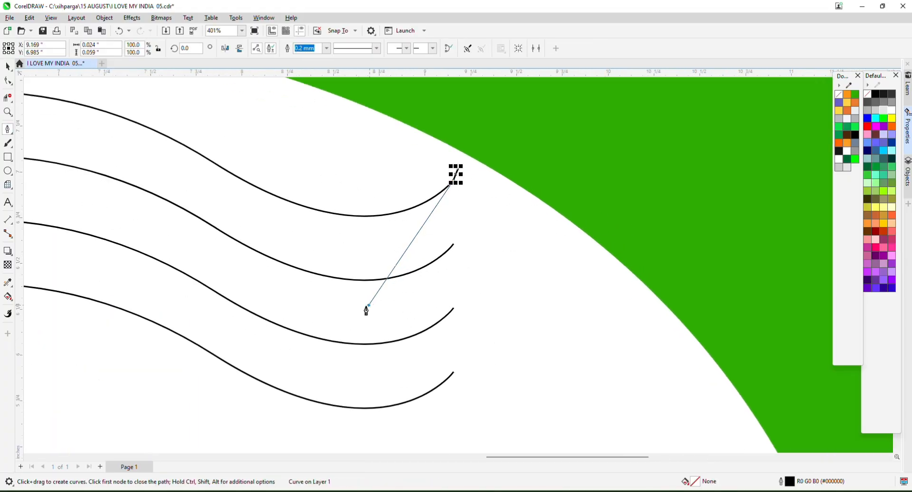
pyautogui.moveTo(369, 305); pyautogui.dragTo(283, 356)
pyautogui.press('alt')
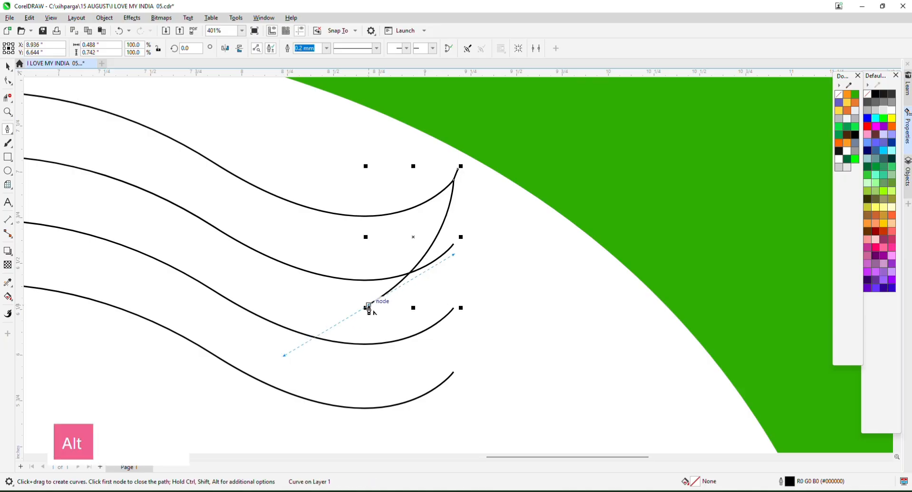
pyautogui.keyDown('alt'); pyautogui.click(369, 306); pyautogui.keyUp('alt')
pyautogui.scroll(-1, 422, 247)
pyautogui.moveTo(467, 331); pyautogui.dragTo(501, 337)
pyautogui.press('Return')
pyautogui.scroll(-3, 576, 210)
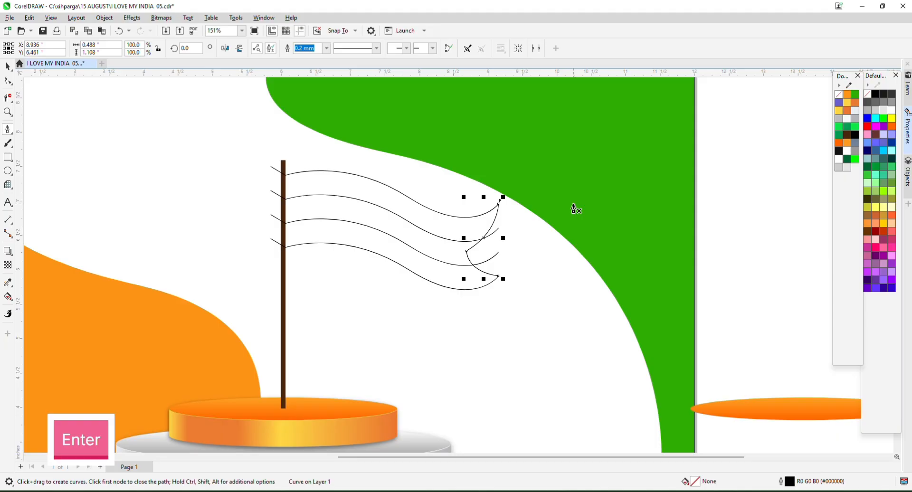
pyautogui.click(7, 99)
pyautogui.click(58, 119)
pyautogui.scroll(3, 280, 159)
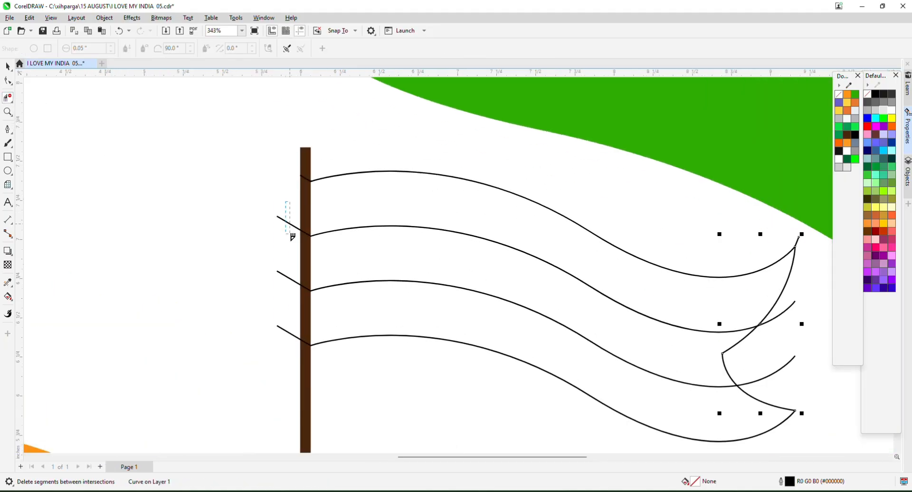
# Delete the stubs and wave pieces sticking out left of and across the pole.
pyautogui.moveTo(292, 236); pyautogui.dragTo(292, 236)
pyautogui.scroll(2, 318, 197)
pyautogui.click(294, 260)
pyautogui.scroll(5, 298, 312)
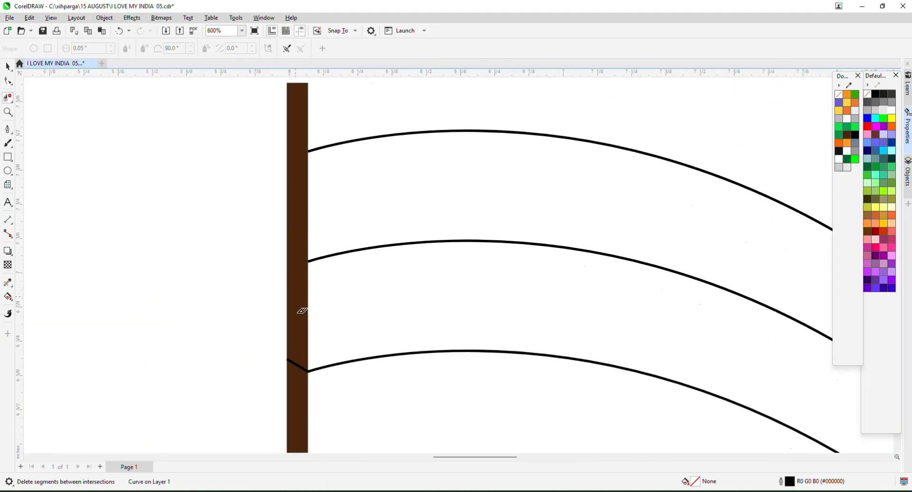
pyautogui.click(293, 400)
pyautogui.scroll(-5, 296, 228)
pyautogui.scroll(2, 298, 370)
pyautogui.click(291, 402)
pyautogui.scroll(-3, 285, 226)
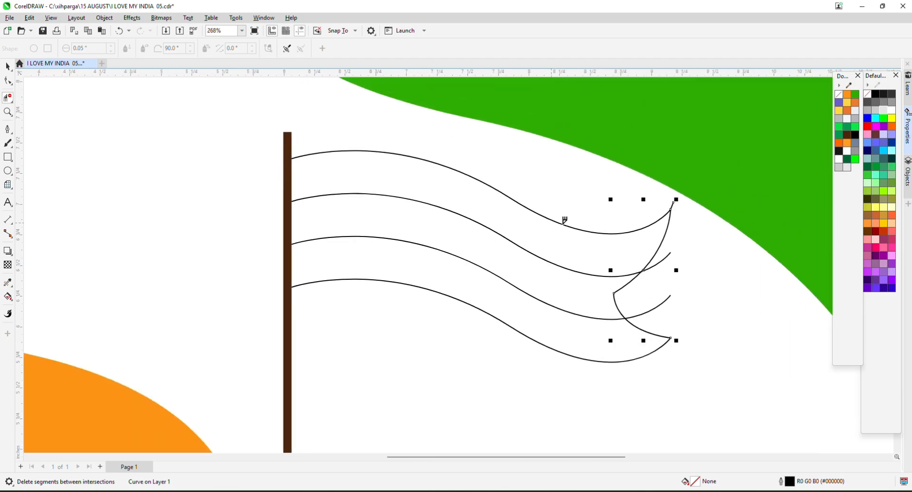
pyautogui.scroll(1, 648, 230)
# Trim the extra wave ends and the stub at the flag's right edge.
pyautogui.click(686, 264)
pyautogui.scroll(2, 672, 182)
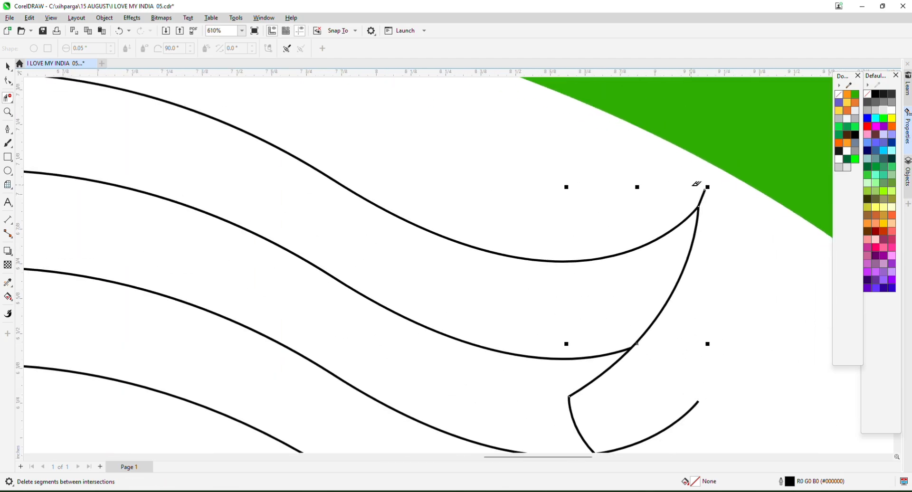
pyautogui.click(703, 192)
pyautogui.scroll(-3, 627, 197)
pyautogui.scroll(3, 631, 285)
pyautogui.click(656, 239)
pyautogui.scroll(-3, 647, 225)
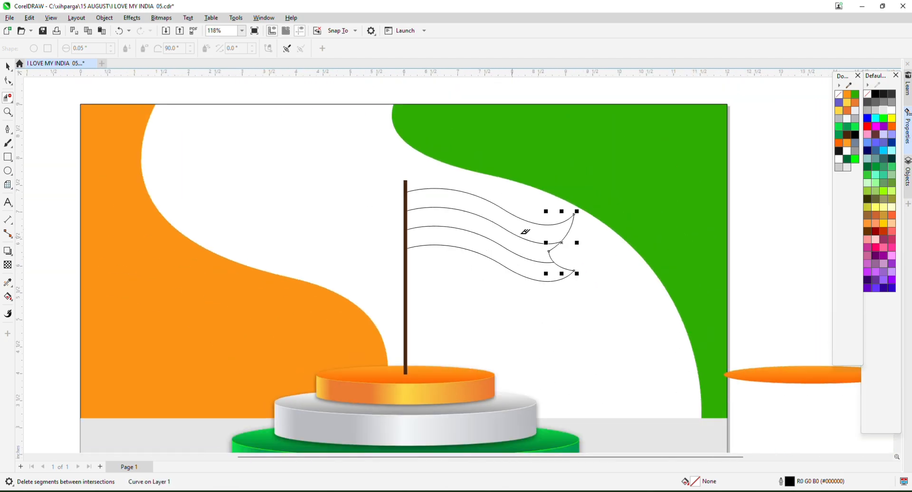
pyautogui.scroll(2, 172, 241)
# Smart-fill the top, middle and bottom flag bands as separate shapes.
pyautogui.click(17, 301)
pyautogui.click(38, 306)
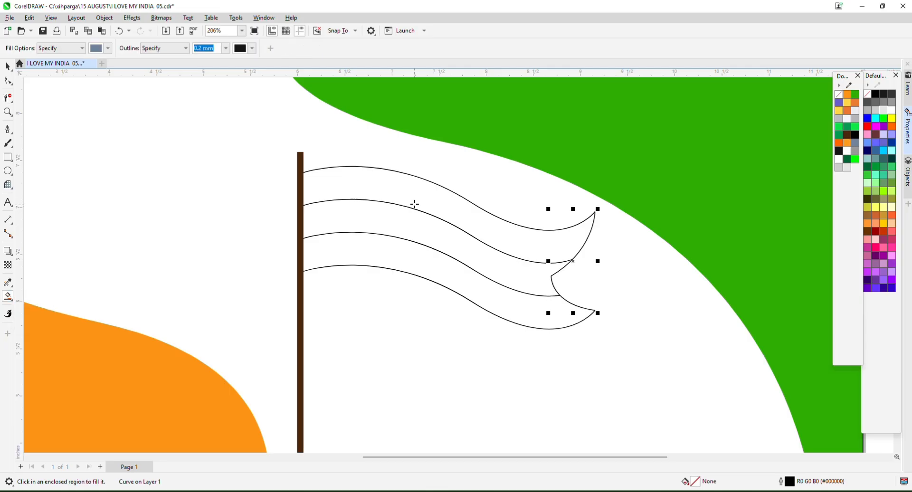
pyautogui.click(414, 203)
pyautogui.click(414, 224)
pyautogui.click(416, 259)
# Copy the podium's orange gradient fill onto the top flag band.
pyautogui.click(8, 68)
pyautogui.scroll(-4, 459, 157)
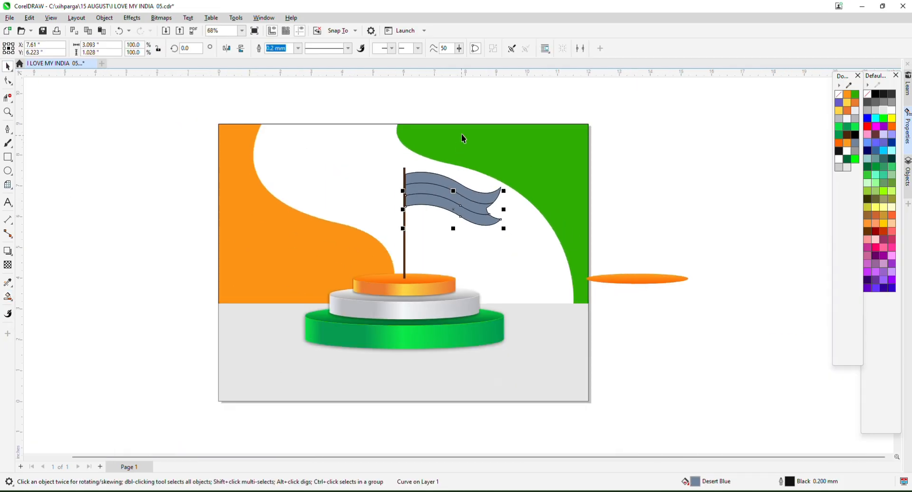
pyautogui.click(457, 154)
pyautogui.scroll(1, 440, 181)
pyautogui.click(440, 178)
pyautogui.scroll(1, 441, 176)
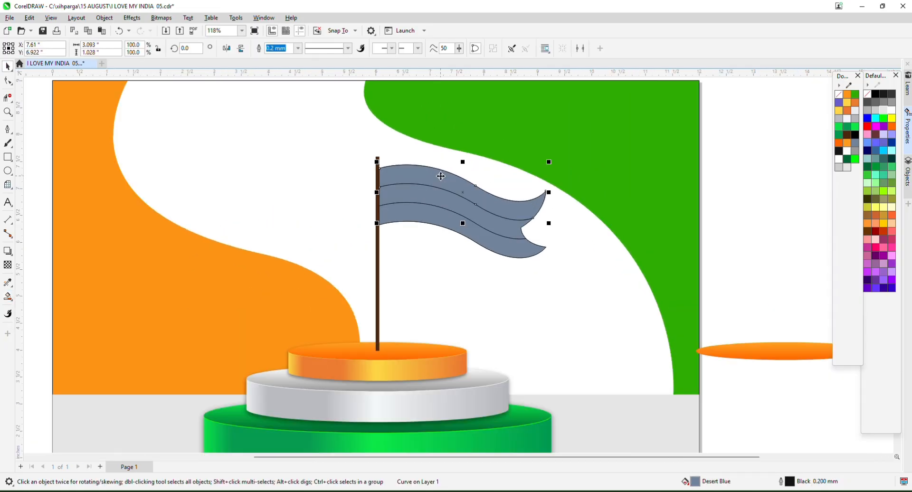
pyautogui.click(364, 376)
# Copy the green gradient onto the bottom band and the silver gradient onto the middle band.
pyautogui.click(426, 213)
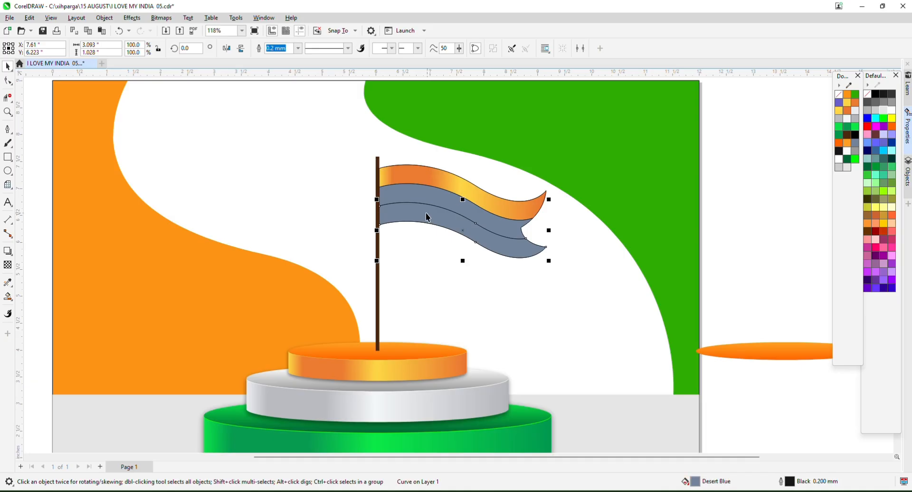
pyautogui.scroll(-1, 426, 213)
pyautogui.hotkey('ctrl', 'shift', 'a')
pyautogui.click(462, 373)
pyautogui.click(430, 204)
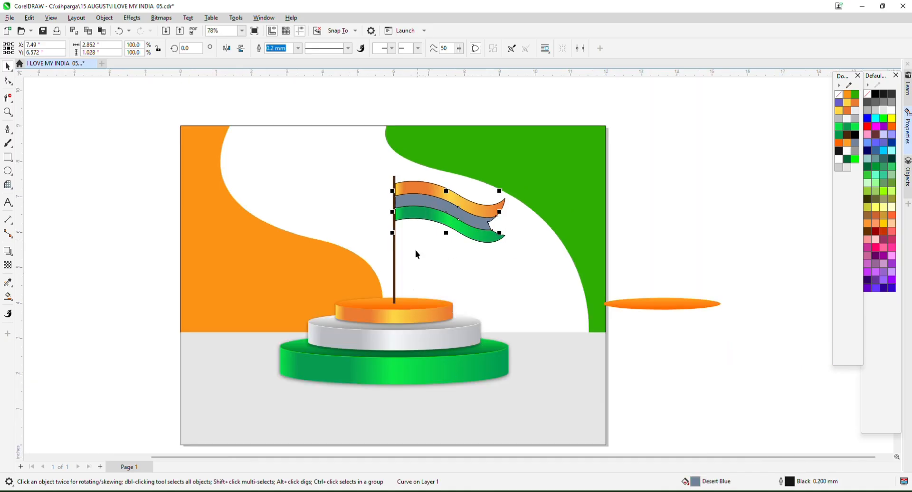
pyautogui.click(402, 319)
pyautogui.hotkey('ctrl', 'shift', 'a')
pyautogui.click(410, 337)
pyautogui.click(357, 105)
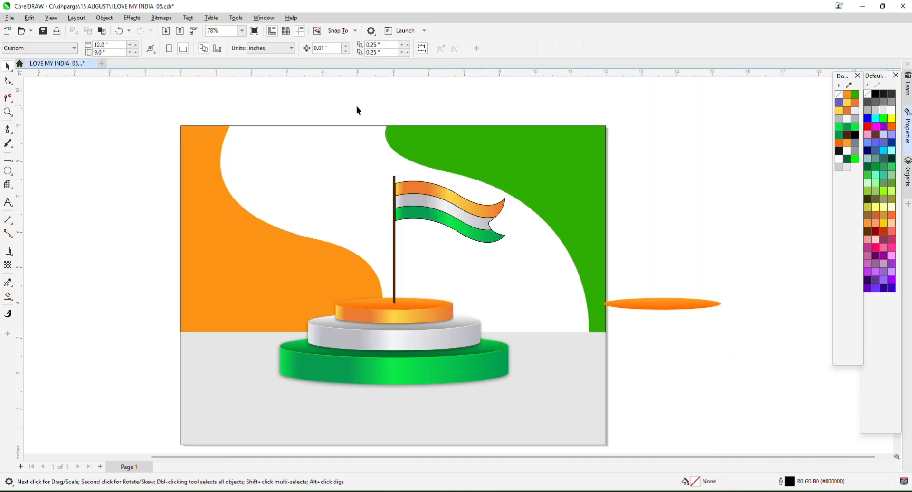
# Remove the black outlines from all the flag pieces.
pyautogui.moveTo(532, 259); pyautogui.dragTo(532, 260)
pyautogui.rightClick(836, 95)
pyautogui.click(704, 157)
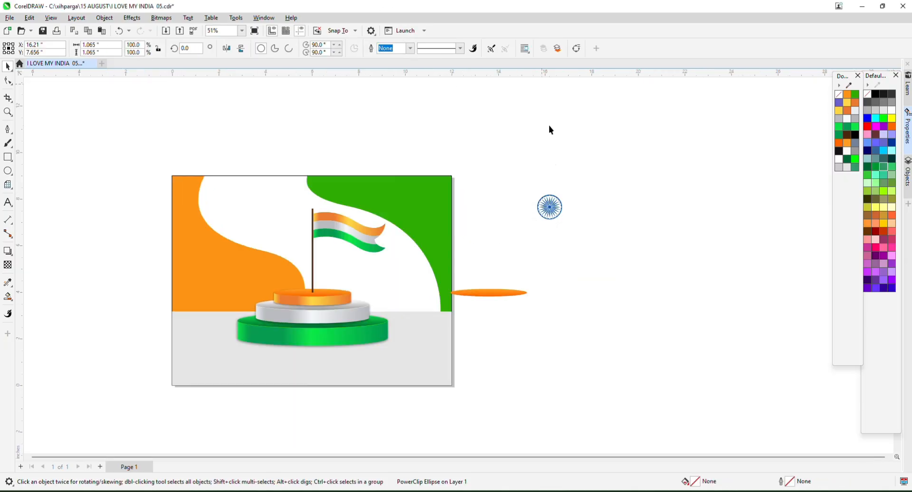
# Move the chakra onto the flag's white band, shrinking and centring it there.
pyautogui.click(550, 128)
pyautogui.moveTo(550, 214); pyautogui.dragTo(344, 236)
pyautogui.scroll(1, 344, 235)
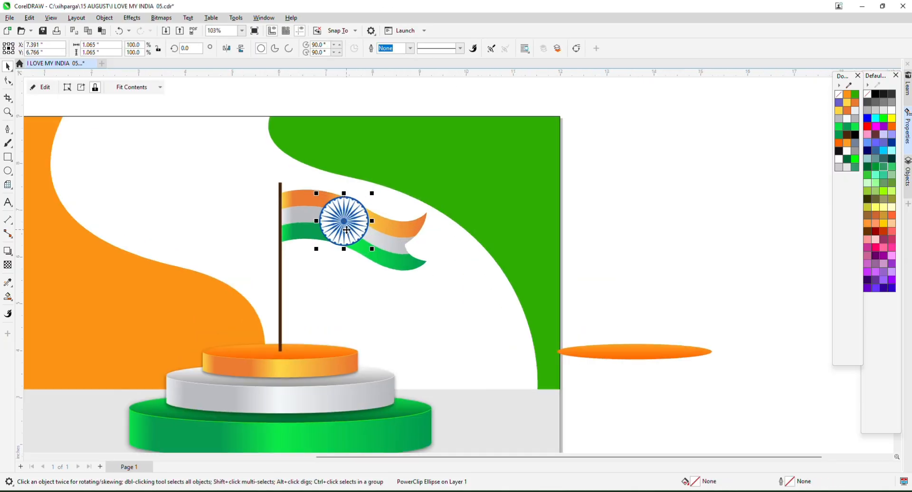
pyautogui.scroll(2, 346, 230)
pyautogui.moveTo(388, 167); pyautogui.dragTo(354, 257)
pyautogui.scroll(2, 333, 228)
pyautogui.moveTo(321, 206); pyautogui.dragTo(337, 213)
pyautogui.scroll(4, 338, 210)
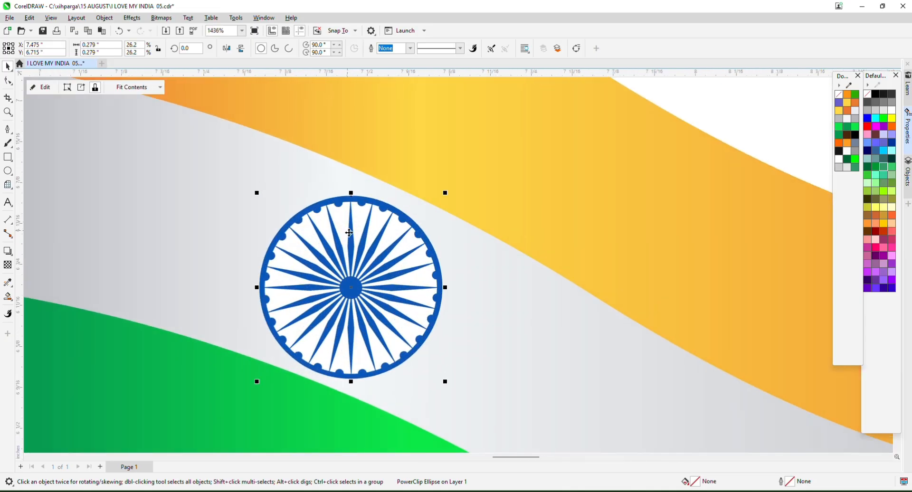
pyautogui.moveTo(360, 241); pyautogui.dragTo(369, 245)
pyautogui.scroll(-3, 432, 175)
pyautogui.scroll(-6, 442, 167)
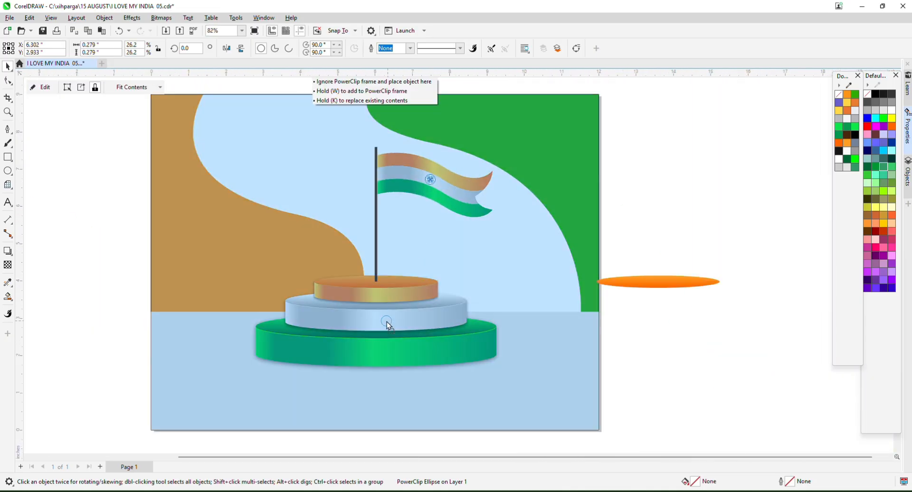
# Place an enlarged copy of the chakra on the podium's silver tier.
pyautogui.keyDown('shift'); pyautogui.click(386, 321); pyautogui.keyUp('shift')
pyautogui.click(415, 324)
pyautogui.scroll(7, 415, 323)
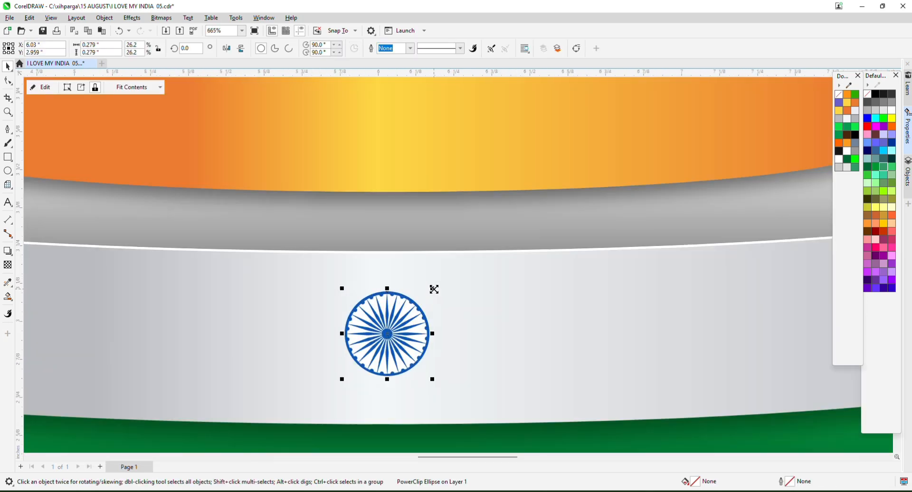
pyautogui.moveTo(434, 289); pyautogui.dragTo(496, 253)
pyautogui.moveTo(394, 326); pyautogui.dragTo(395, 331)
pyautogui.press('F4')
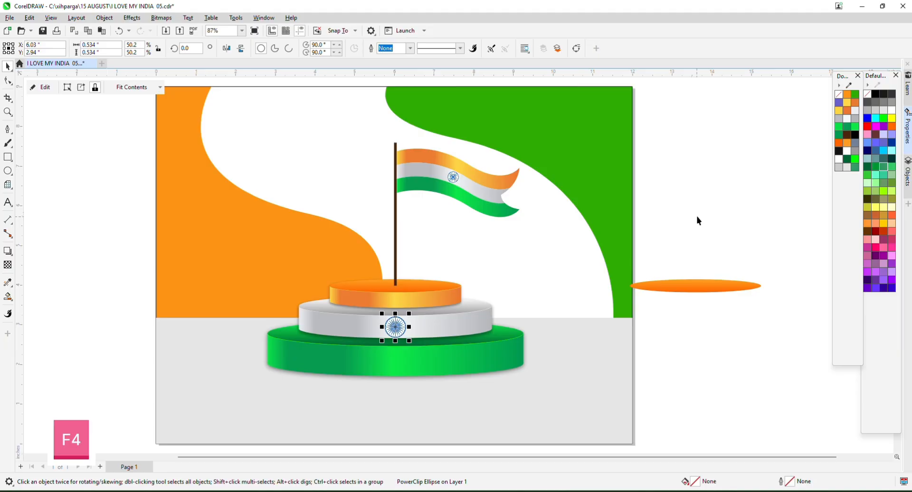
# Move the HAPPY INDEPENDENCE DAY heading to the page's lower centre and enlarge it.
pyautogui.click(638, 216)
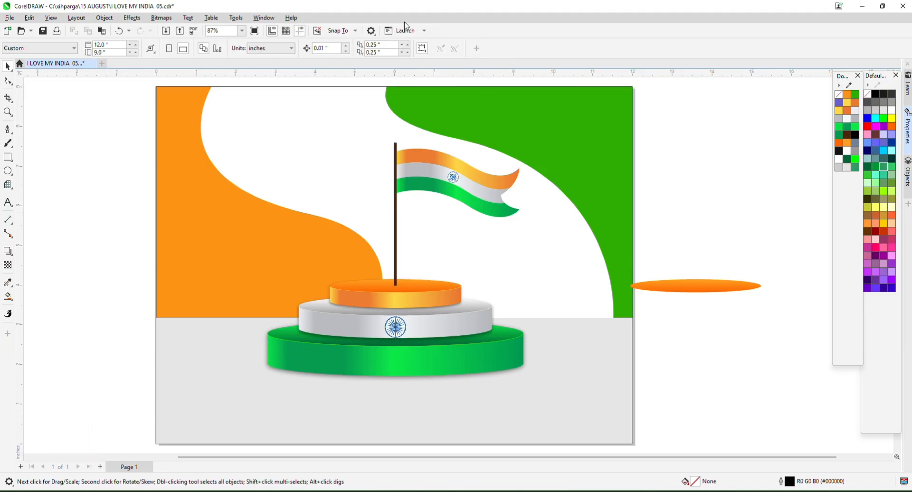
pyautogui.press('F3')
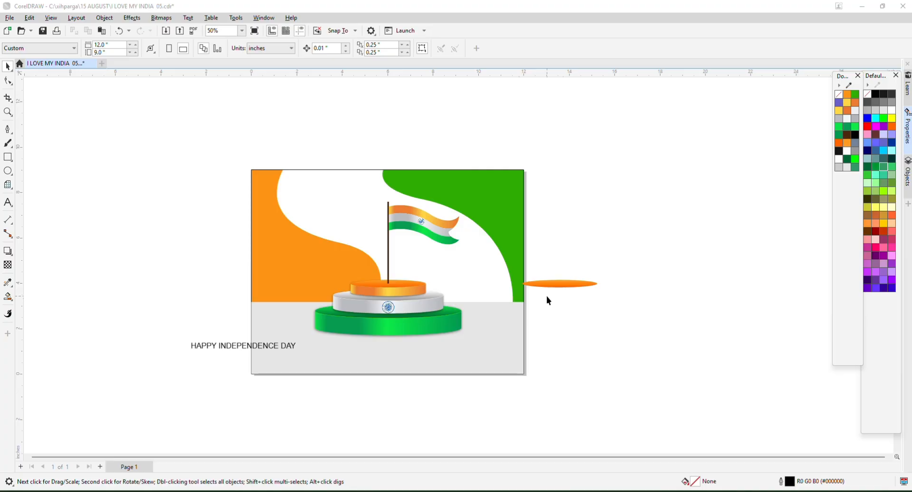
pyautogui.scroll(2, 232, 334)
pyautogui.moveTo(220, 349); pyautogui.dragTo(411, 367)
pyautogui.keyDown('shift'); pyautogui.click(580, 369); pyautogui.keyUp('shift')
pyautogui.click(526, 390)
pyautogui.scroll(3, 526, 390)
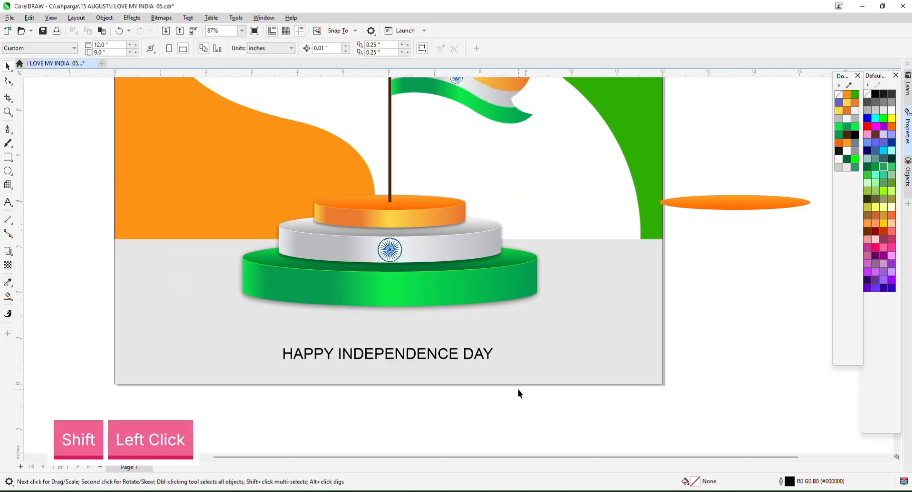
pyautogui.click(441, 354)
pyautogui.moveTo(495, 344); pyautogui.dragTo(607, 335)
pyautogui.scroll(-2, 578, 333)
pyautogui.scroll(1, 441, 343)
pyautogui.keyDown('shift'); pyautogui.click(645, 339); pyautogui.keyUp('shift')
pyautogui.click(712, 342)
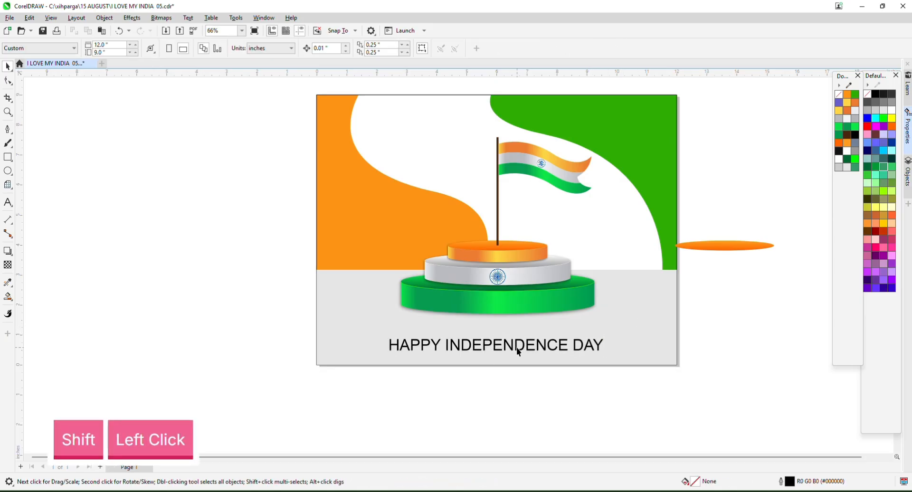
# Set the heading in Davida Bd BT and centre it horizontally on the grey background.
pyautogui.click(507, 346)
pyautogui.scroll(1, 477, 360)
pyautogui.click(329, 48)
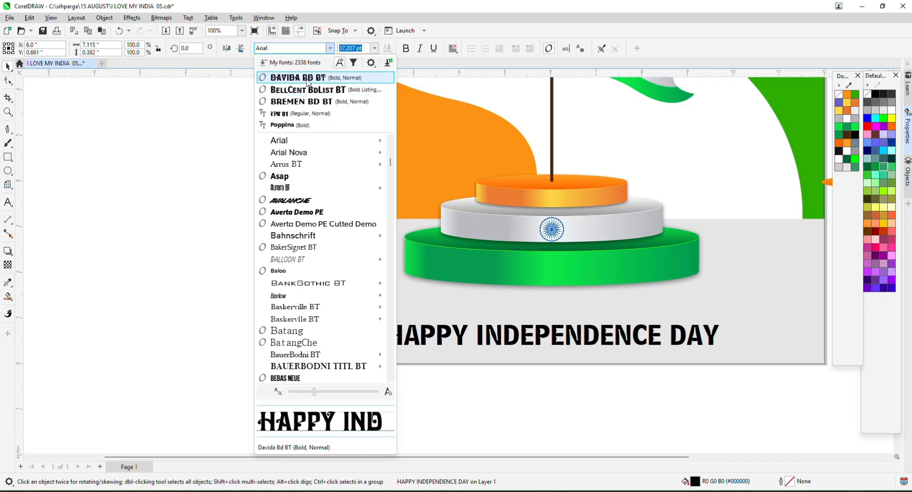
pyautogui.click(308, 82)
pyautogui.keyDown('shift'); pyautogui.click(698, 313); pyautogui.keyUp('shift')
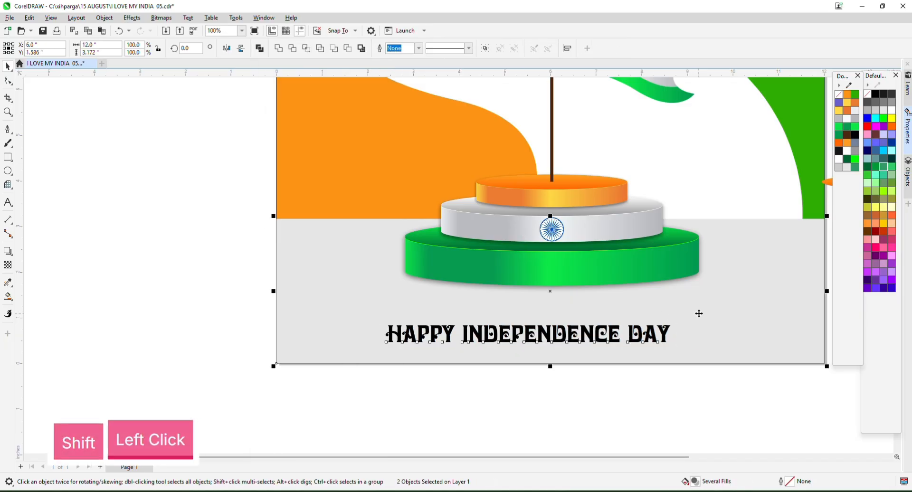
pyautogui.press('c')
pyautogui.scroll(-2, 430, 301)
pyautogui.click(542, 351)
# Shrink the heading slightly and break it apart into separate words.
pyautogui.scroll(1, 540, 333)
pyautogui.scroll(3, 533, 327)
pyautogui.click(510, 309)
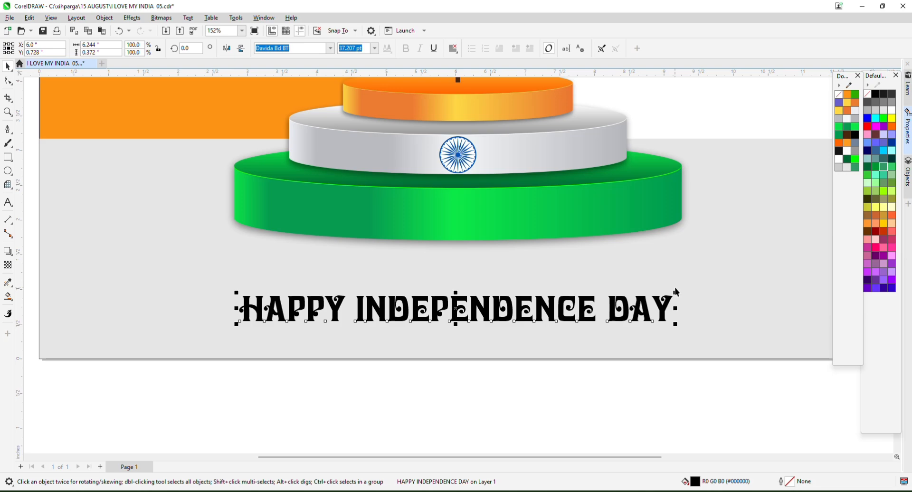
pyautogui.moveTo(676, 292); pyautogui.dragTo(669, 298)
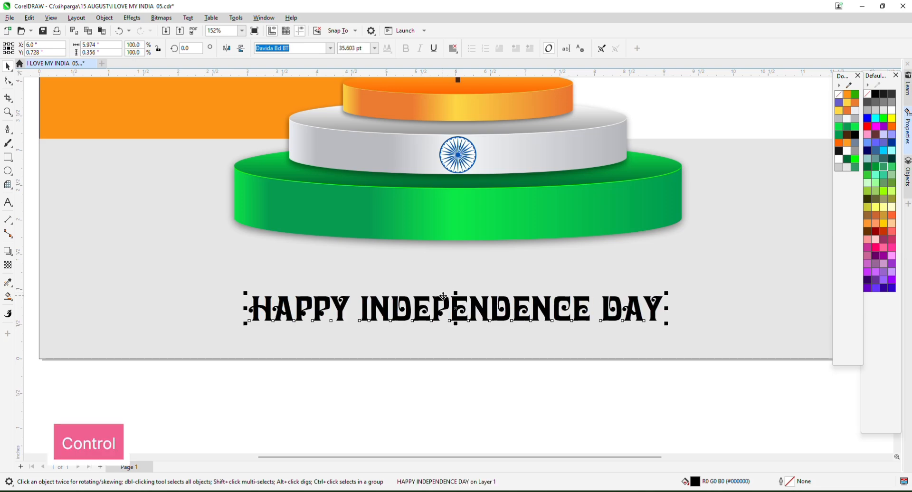
pyautogui.hotkey('ctrl', 'k')
# Box HAPPY, INDEPENDENCE and DAY in rectangles, narrowing the DAY box to fit its word.
pyautogui.keyDown('shift'); pyautogui.click(8, 157); pyautogui.keyUp('shift')
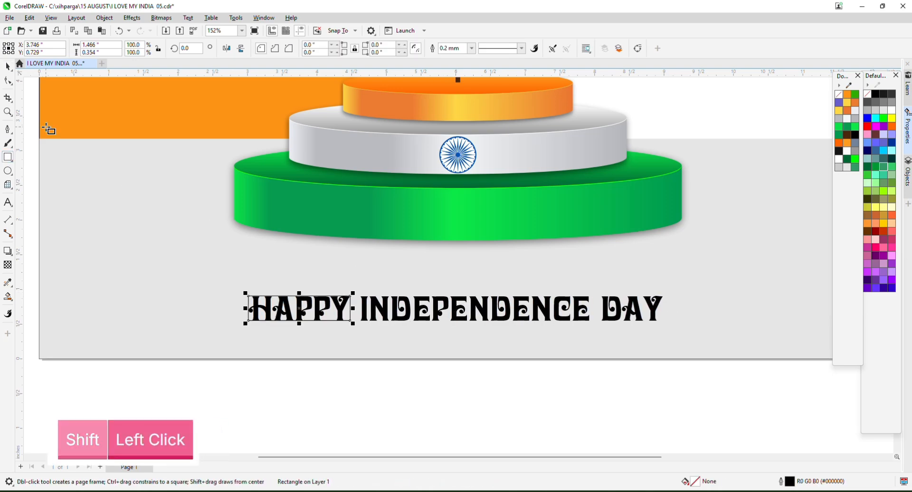
pyautogui.scroll(4, 318, 294)
pyautogui.moveTo(408, 288); pyautogui.dragTo(431, 265)
pyautogui.scroll(-3, 431, 265)
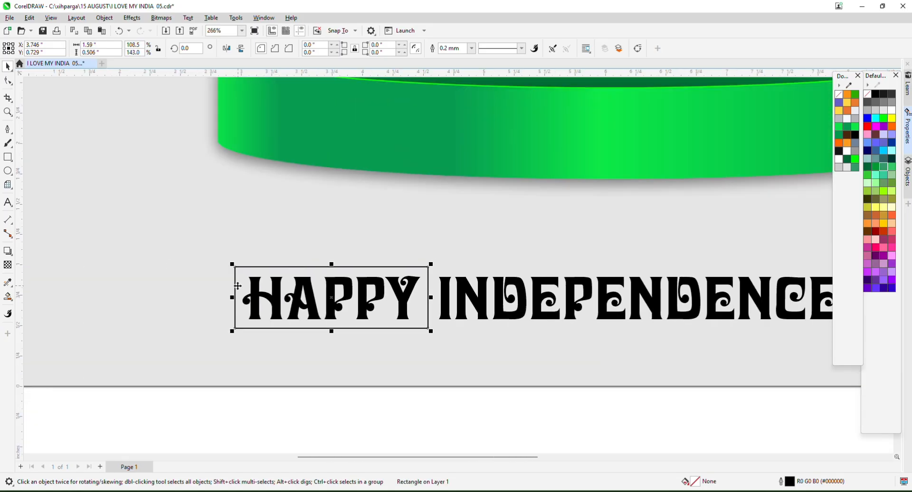
pyautogui.moveTo(237, 286); pyautogui.dragTo(631, 291)
pyautogui.rightClick(429, 285)
pyautogui.scroll(-2, 430, 286)
pyautogui.moveTo(167, 275); pyautogui.dragTo(628, 275)
pyautogui.rightClick(628, 275)
pyautogui.moveTo(777, 293); pyautogui.dragTo(735, 290)
pyautogui.scroll(-4, 478, 301)
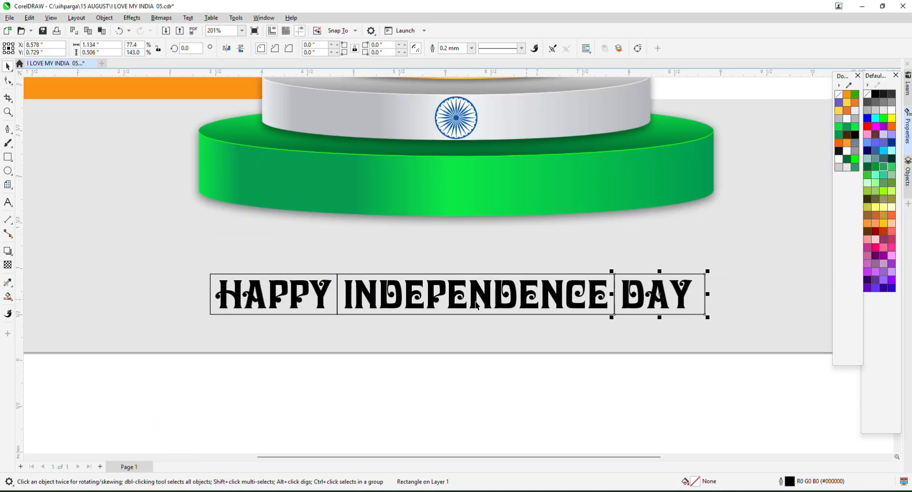
# Bring the heading words in front of their rectangles with Shift+PgUp.
pyautogui.click(339, 384)
pyautogui.moveTo(620, 286); pyautogui.dragTo(620, 286)
pyautogui.hotkey('shift', 'pageup')
pyautogui.click(532, 394)
pyautogui.scroll(4, 475, 262)
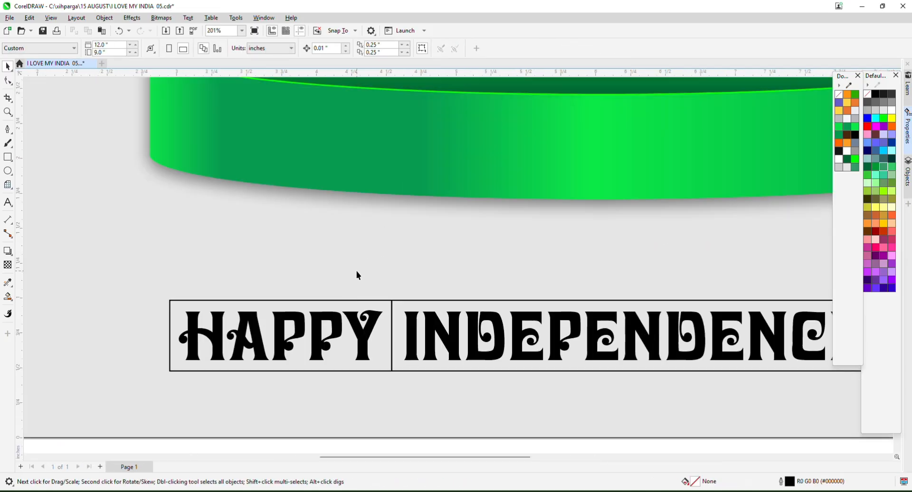
# Fill the HAPPY rectangle with the podium's orange gradient.
pyautogui.click(349, 300)
pyautogui.scroll(-4, 349, 299)
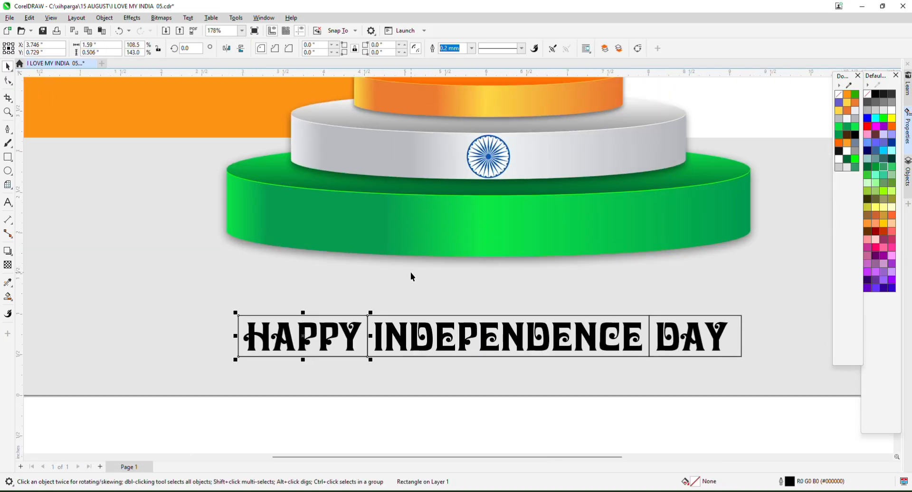
pyautogui.click(400, 98)
pyautogui.scroll(-3, 410, 283)
pyautogui.click(417, 334)
pyautogui.scroll(7, 394, 300)
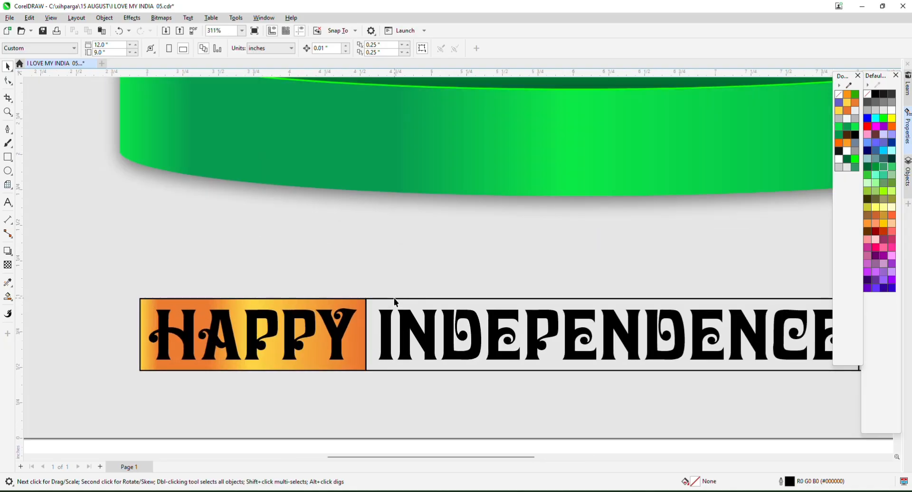
# Fill the INDEPENDENCE rectangle with the podium's silver gradient.
pyautogui.click(394, 299)
pyautogui.scroll(-4, 394, 301)
pyautogui.click(405, 134)
pyautogui.scroll(-3, 485, 273)
pyautogui.click(532, 336)
pyautogui.scroll(7, 658, 294)
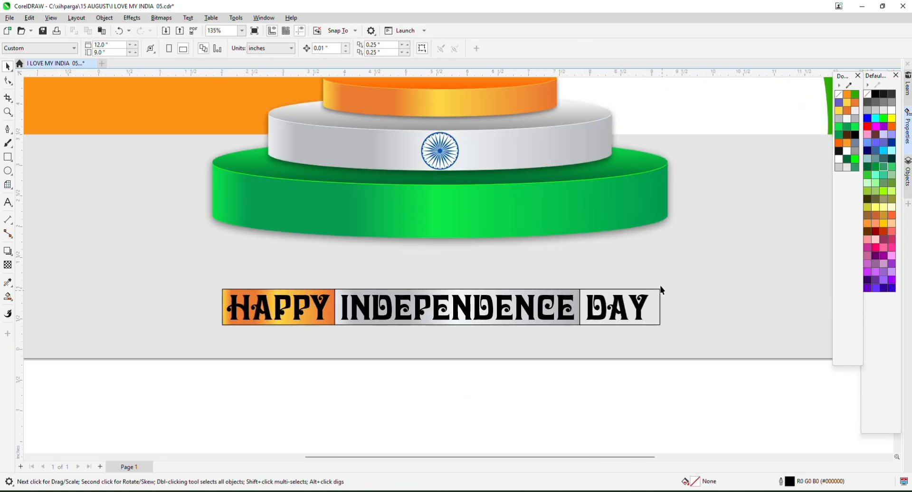
# Fill the DAY rectangle with the green gradient, then select the whole heading banner.
pyautogui.click(660, 297)
pyautogui.click(559, 153)
pyautogui.scroll(-3, 522, 285)
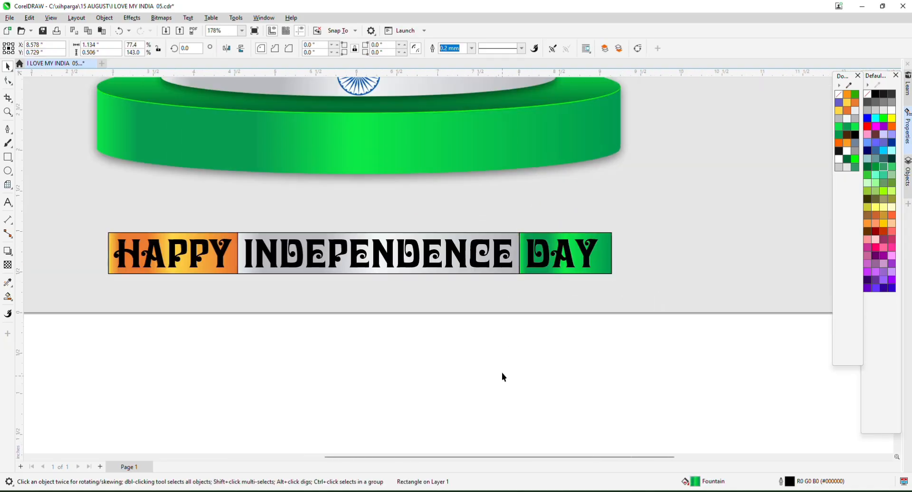
pyautogui.click(503, 374)
pyautogui.scroll(-2, 384, 403)
pyautogui.moveTo(147, 366); pyautogui.dragTo(610, 249)
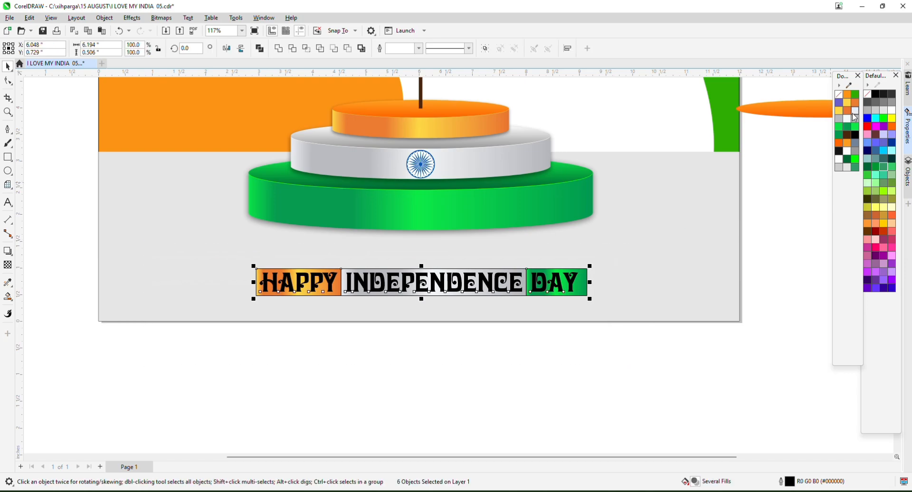
# Make the words HAPPY and DAY white.
pyautogui.click(577, 379)
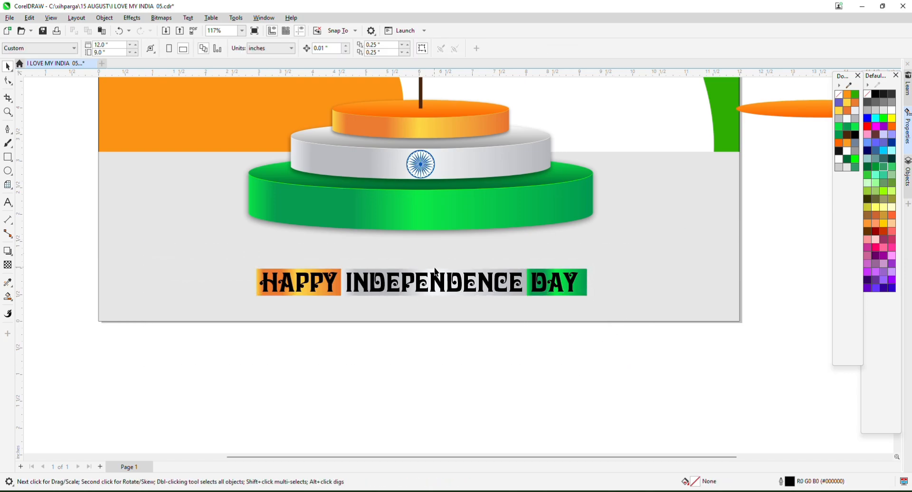
pyautogui.scroll(2, 298, 265)
pyautogui.click(372, 294)
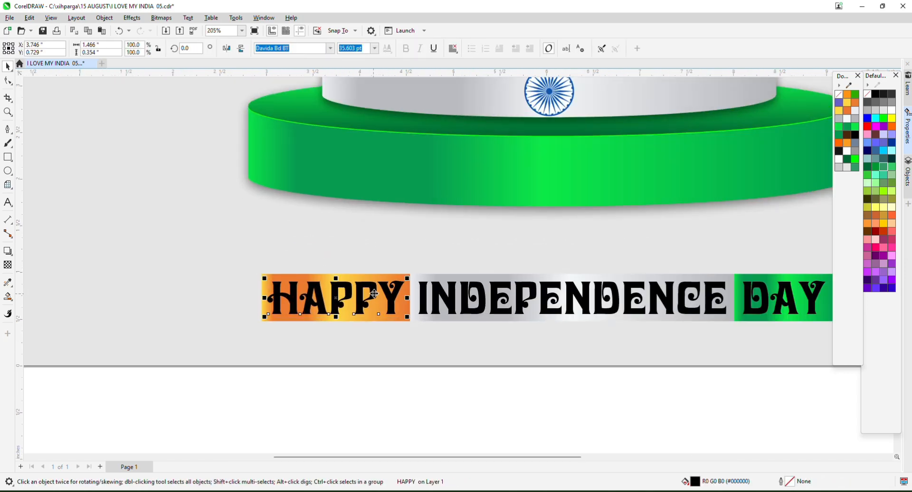
pyautogui.scroll(2, 644, 312)
pyautogui.click(672, 283)
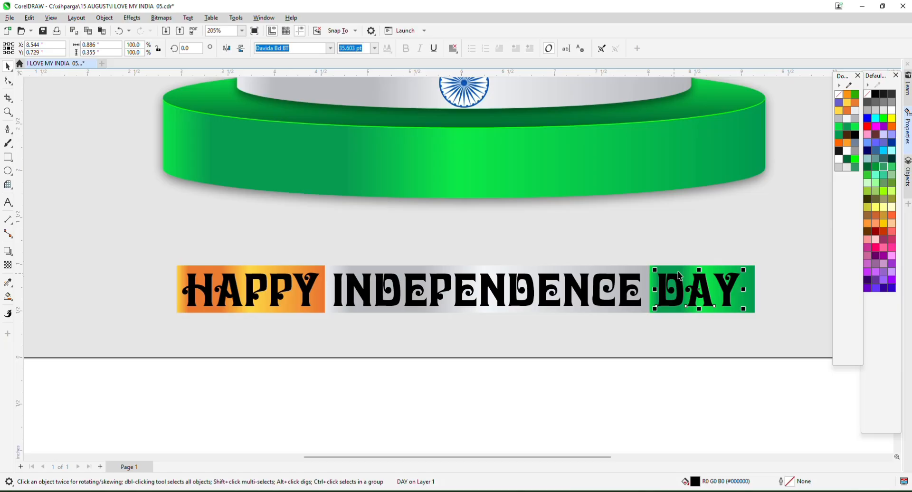
pyautogui.click(891, 110)
pyautogui.click(305, 285)
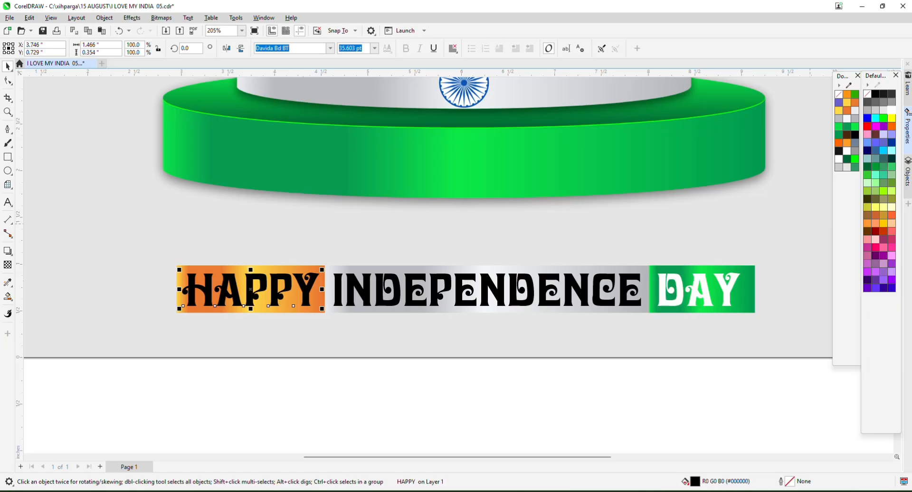
pyautogui.click(891, 114)
# Colour the word INDEPENDENCE navy blue.
pyautogui.click(543, 383)
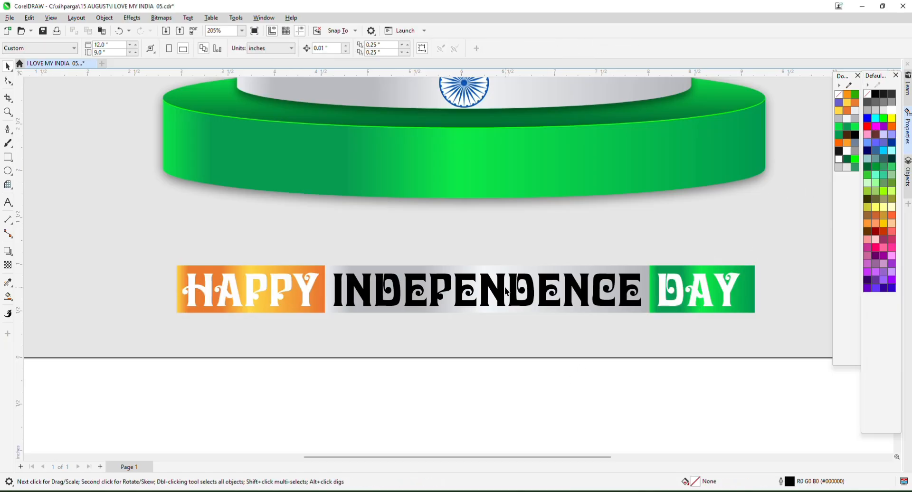
pyautogui.click(502, 290)
pyautogui.click(867, 151)
pyautogui.press('F3')
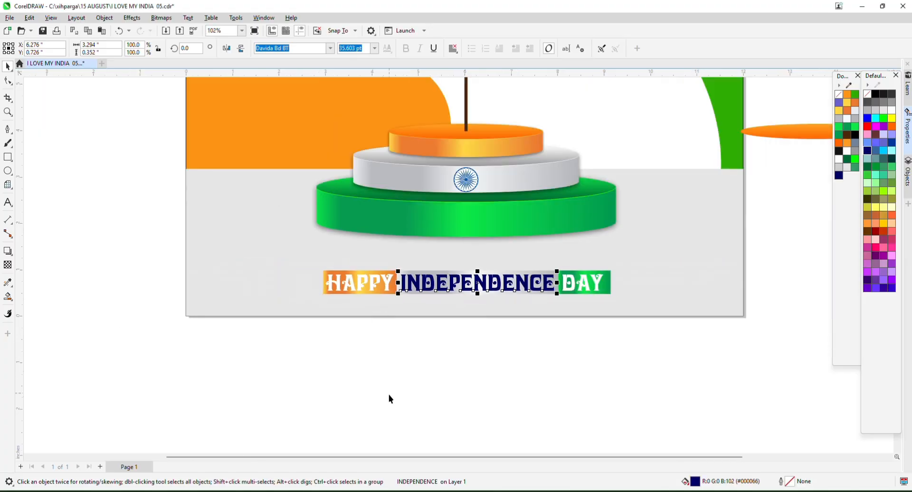
# Fit the whole page in view and save I LOVE MY INDIA 05.cdr.
pyautogui.click(388, 394)
pyautogui.press('F4')
pyautogui.hotkey('ctrl', 's')
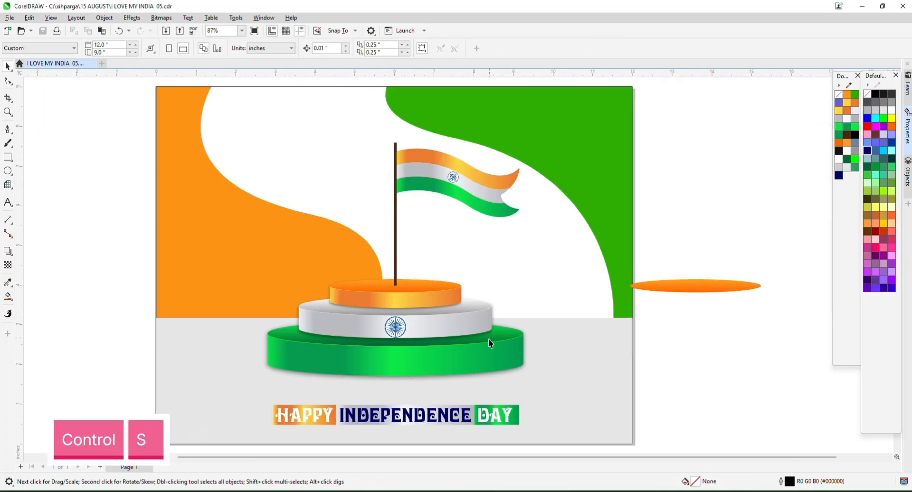
# Draw a small four-sided confetti piece, fill it red and remove its outline.
pyautogui.click(8, 130)
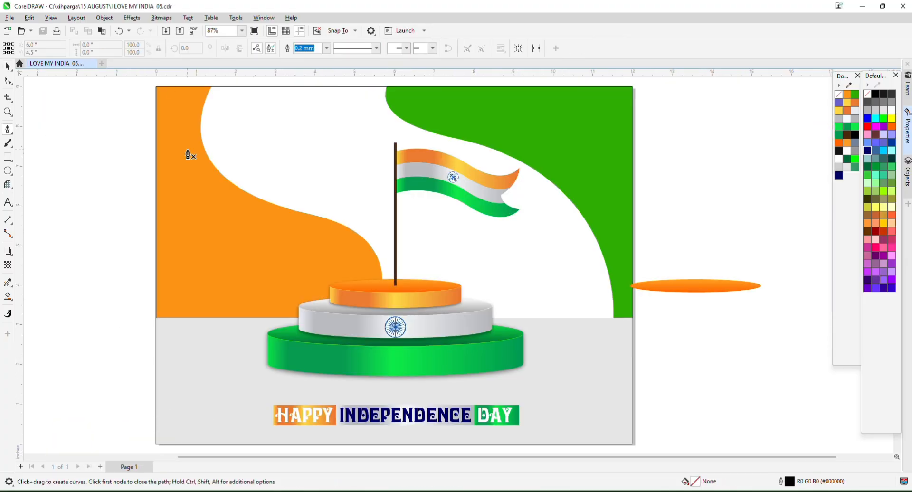
pyautogui.scroll(5, 338, 179)
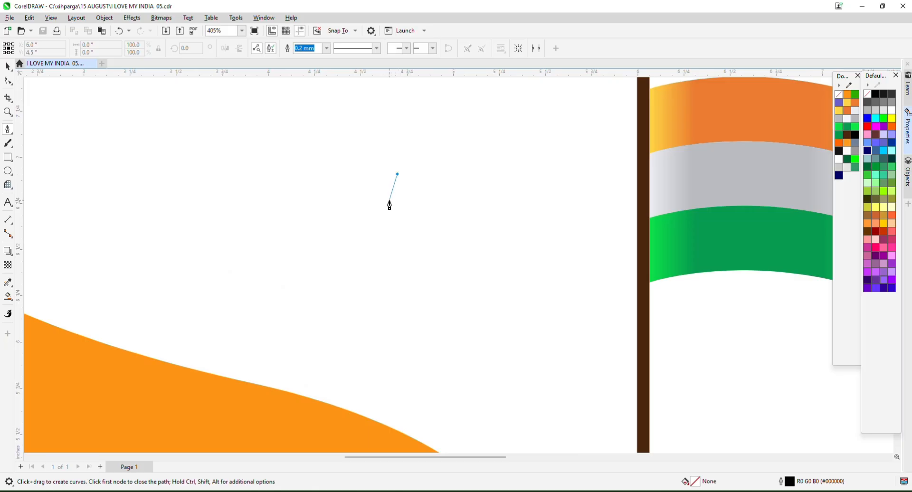
pyautogui.click(388, 197)
pyautogui.click(415, 192)
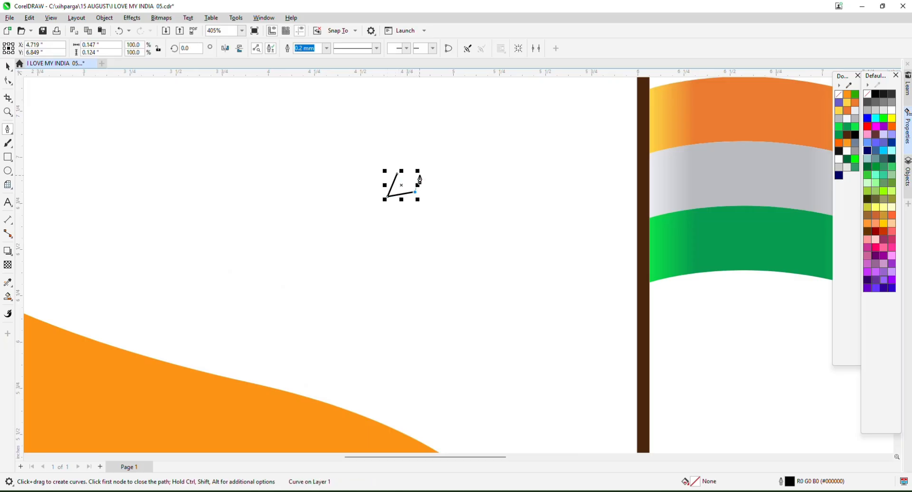
pyautogui.click(422, 168)
pyautogui.scroll(2, 421, 174)
pyautogui.click(381, 175)
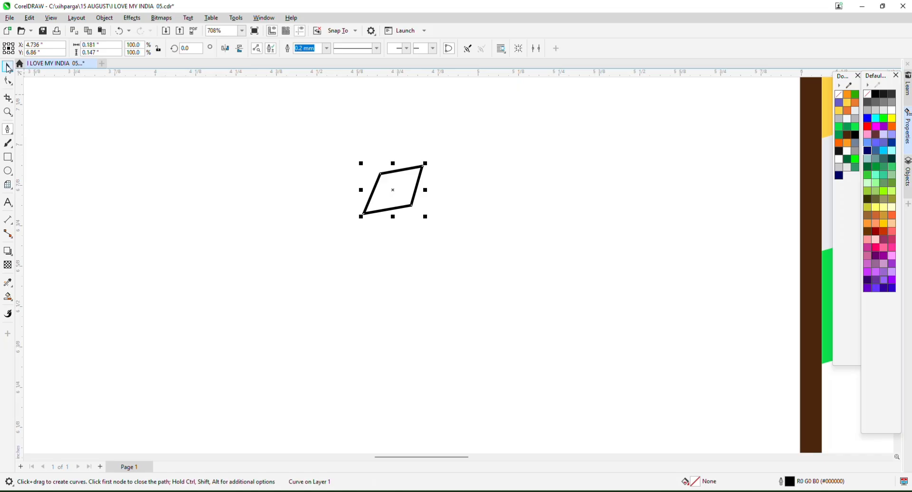
pyautogui.click(9, 69)
pyautogui.click(867, 126)
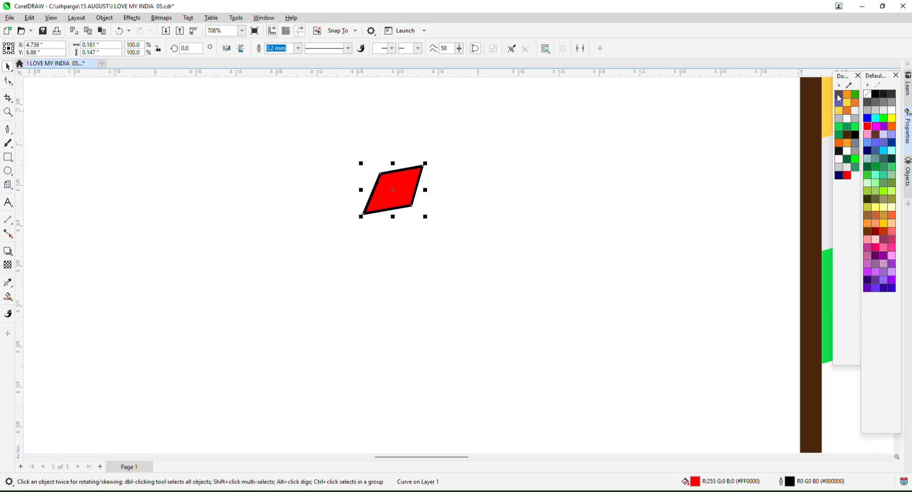
pyautogui.rightClick(840, 95)
pyautogui.scroll(-5, 357, 202)
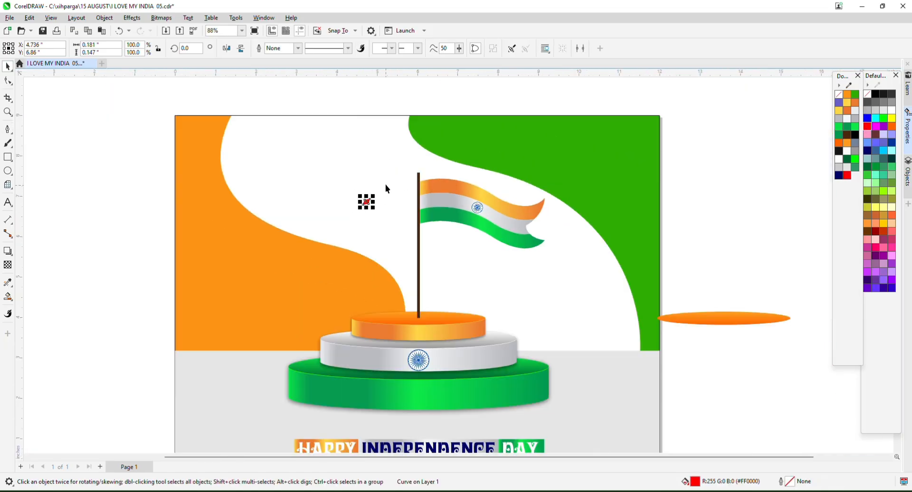
# Scatter confetti copies around the flag coloured white, purple, blue-violet, forest green, steel blue and cyan.
pyautogui.moveTo(367, 202); pyautogui.dragTo(497, 263)
pyautogui.click(891, 112)
pyautogui.scroll(1, 515, 150)
pyautogui.moveTo(418, 322); pyautogui.dragTo(500, 355)
pyautogui.click(867, 284)
pyautogui.click(891, 290)
pyautogui.click(846, 159)
pyautogui.click(839, 168)
pyautogui.click(883, 150)
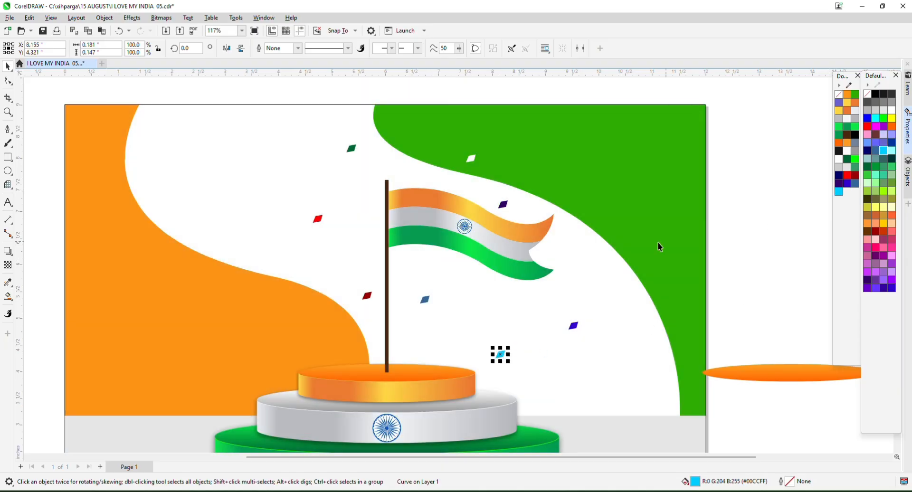
# Draw a five-point B-spline squiggle streamer above the flag.
pyautogui.click(7, 129)
pyautogui.scroll(4, 420, 221)
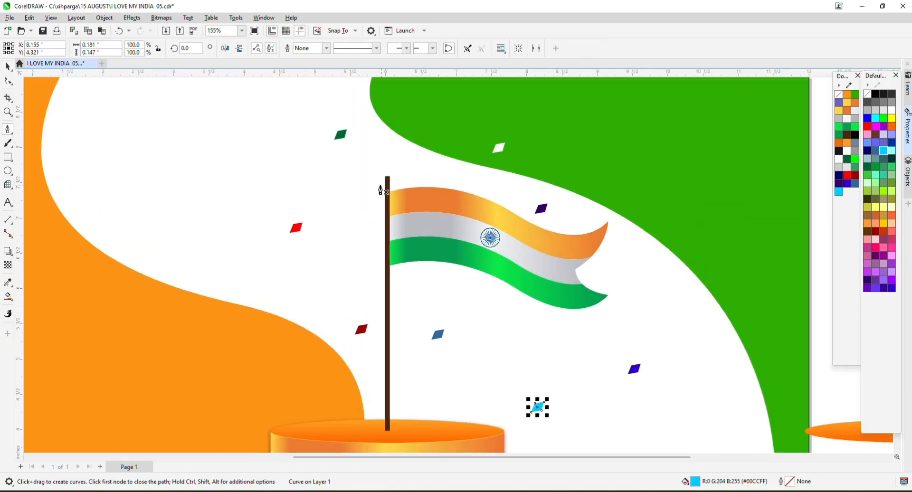
pyautogui.click(9, 131)
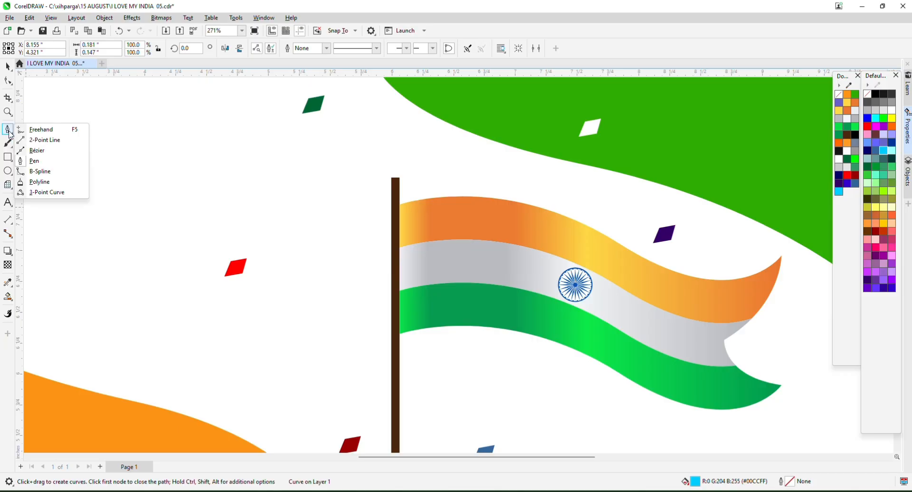
pyautogui.click(35, 172)
pyautogui.scroll(3, 380, 143)
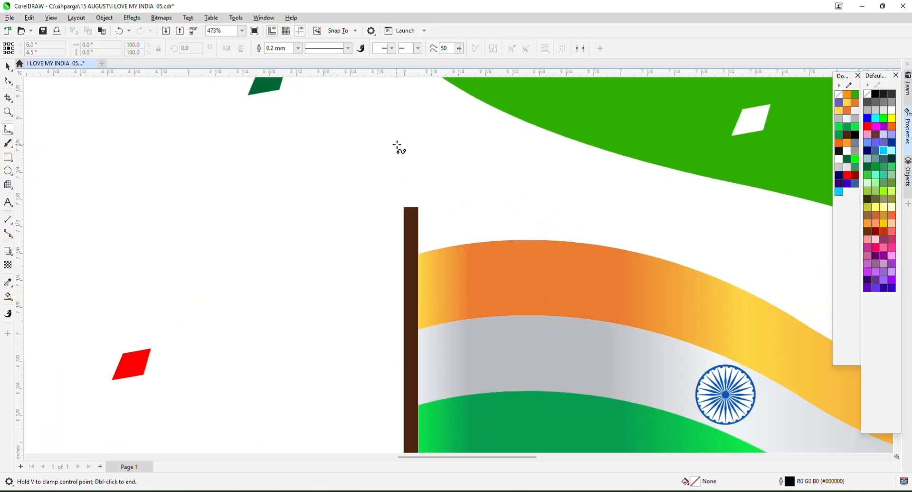
pyautogui.scroll(1, 395, 132)
pyautogui.click(394, 116)
pyautogui.click(404, 131)
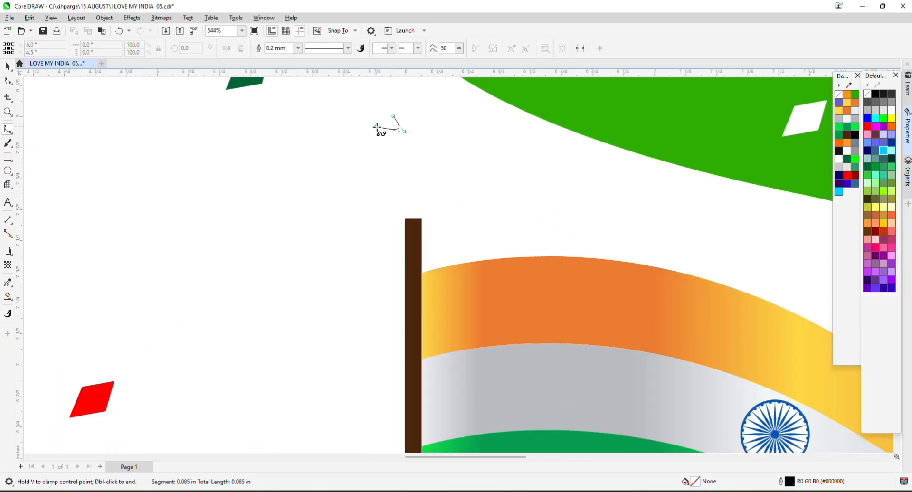
pyautogui.click(378, 126)
pyautogui.click(392, 138)
pyautogui.click(380, 153)
pyautogui.press('Return')
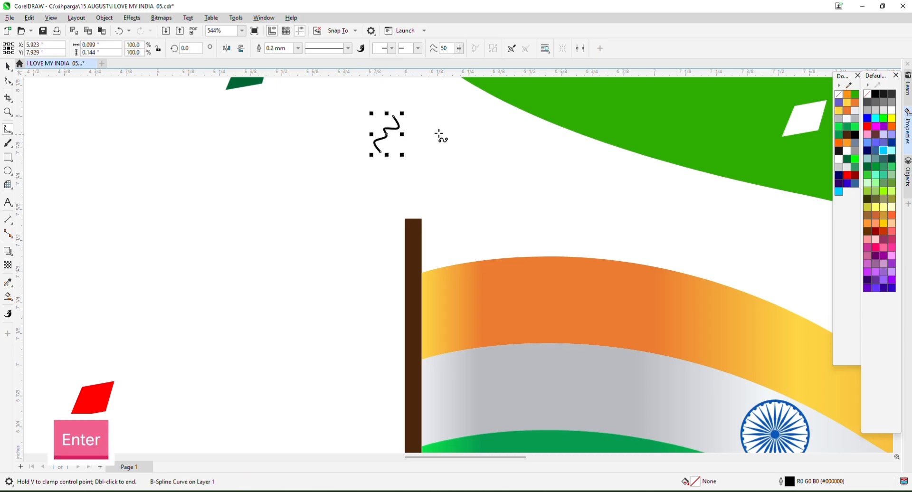
pyautogui.scroll(-2, 354, 163)
pyautogui.scroll(1, 388, 165)
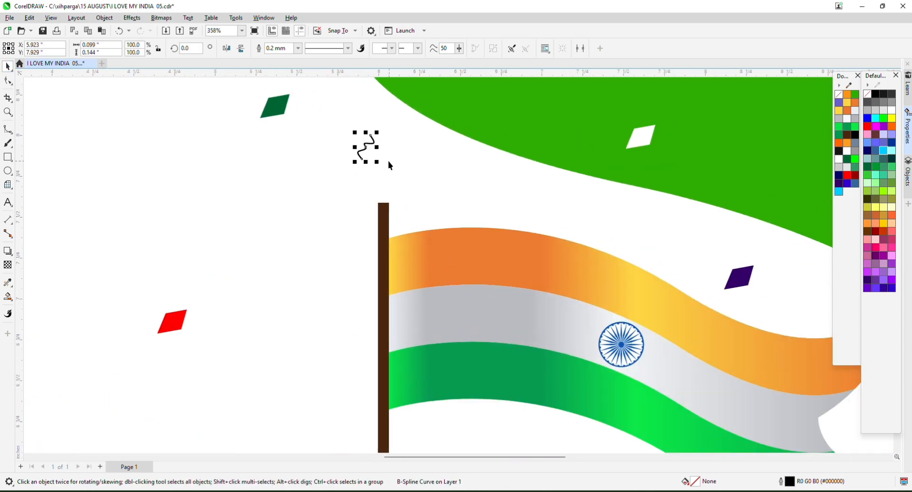
# Colour the squiggle blue and add red and black copies below and above the flag.
pyautogui.rightClick(868, 119)
pyautogui.scroll(-1, 411, 138)
pyautogui.moveTo(383, 141); pyautogui.dragTo(338, 321)
pyautogui.rightClick(456, 362)
pyautogui.rightClick(868, 126)
pyautogui.scroll(-1, 527, 285)
pyautogui.rightClick(478, 188)
pyautogui.rightClick(875, 94)
# Add more squiggle copies left, right and below the flag in orange and forest green.
pyautogui.rightClick(337, 321)
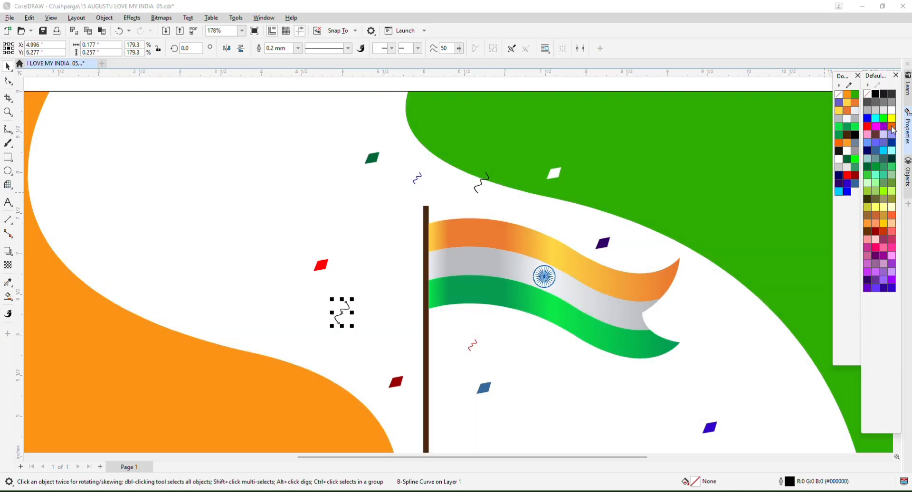
pyautogui.rightClick(892, 127)
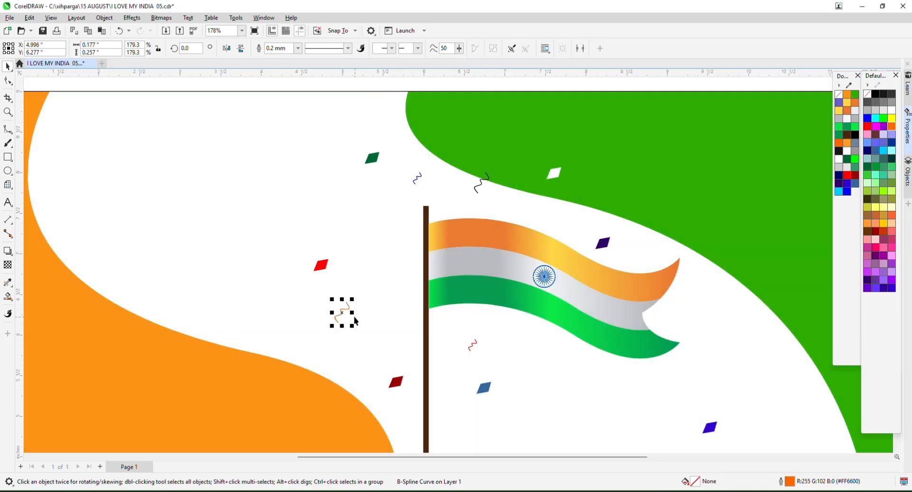
pyautogui.moveTo(342, 313); pyautogui.dragTo(719, 318)
pyautogui.rightClick(719, 318)
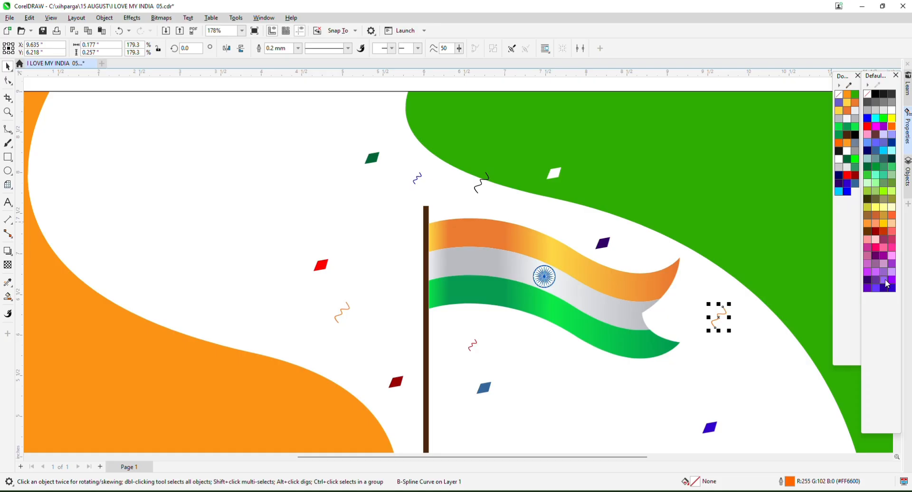
pyautogui.scroll(-2, 652, 304)
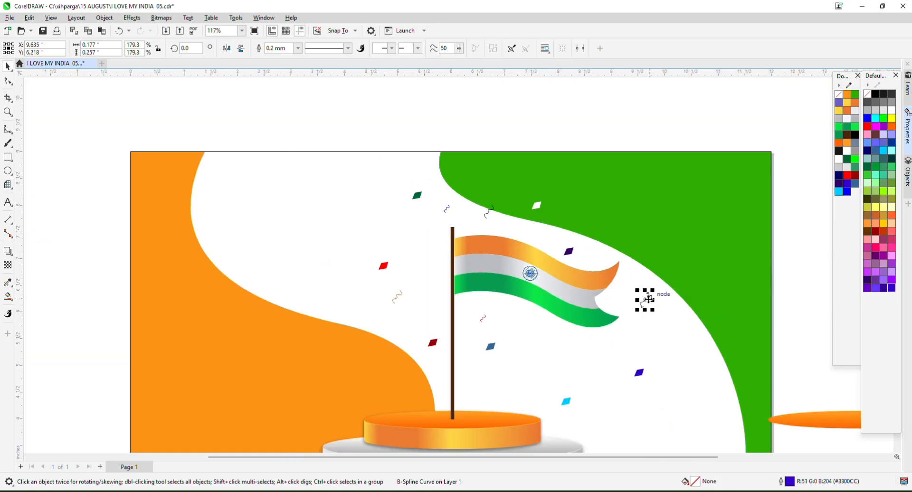
pyautogui.moveTo(649, 300); pyautogui.dragTo(537, 327)
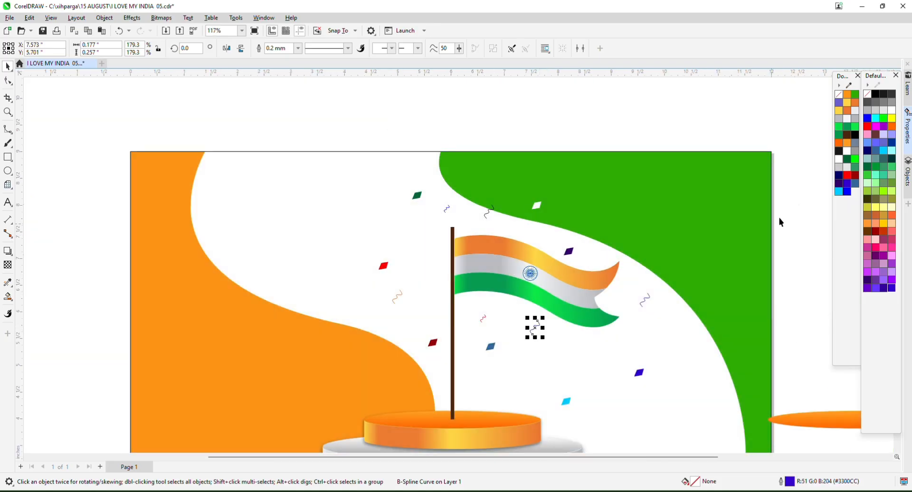
pyautogui.rightClick(846, 160)
pyautogui.scroll(-4, 546, 175)
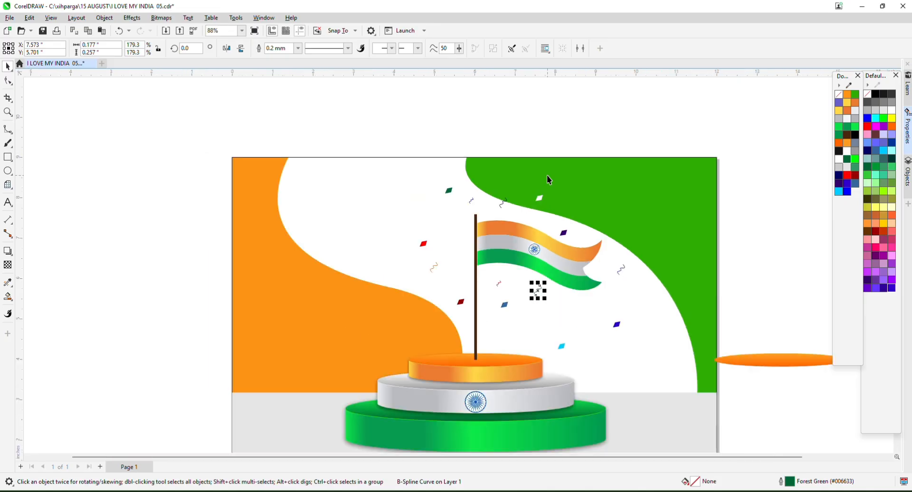
# Delete the stray orange ellipse off the page and preview the poster full screen.
pyautogui.moveTo(722, 243); pyautogui.dragTo(769, 348)
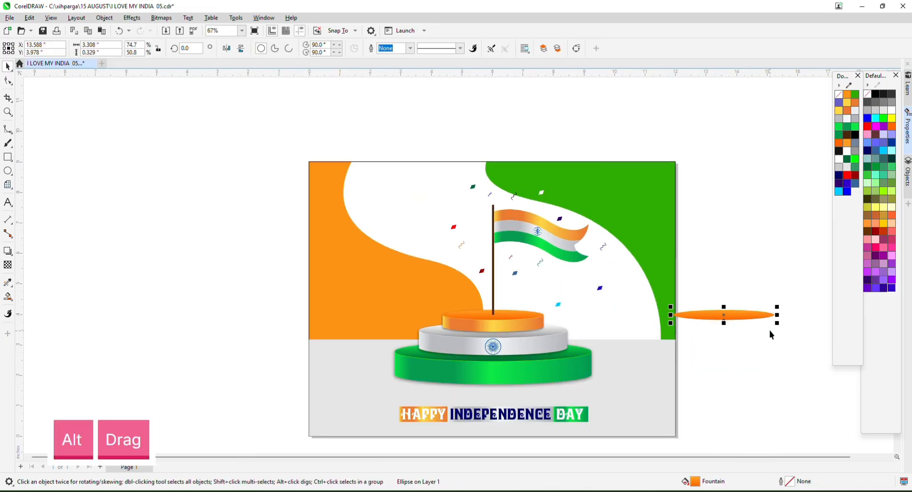
pyautogui.press('Delete')
pyautogui.press('F4')
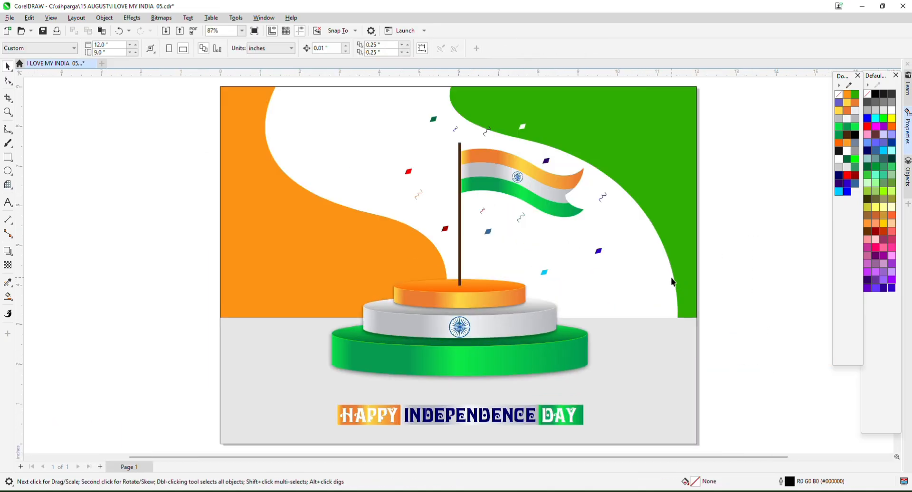
pyautogui.press('F9')
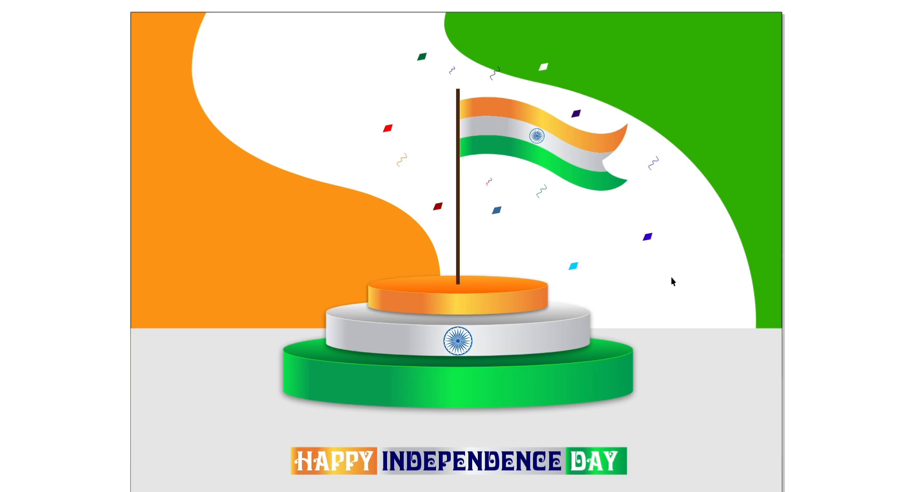